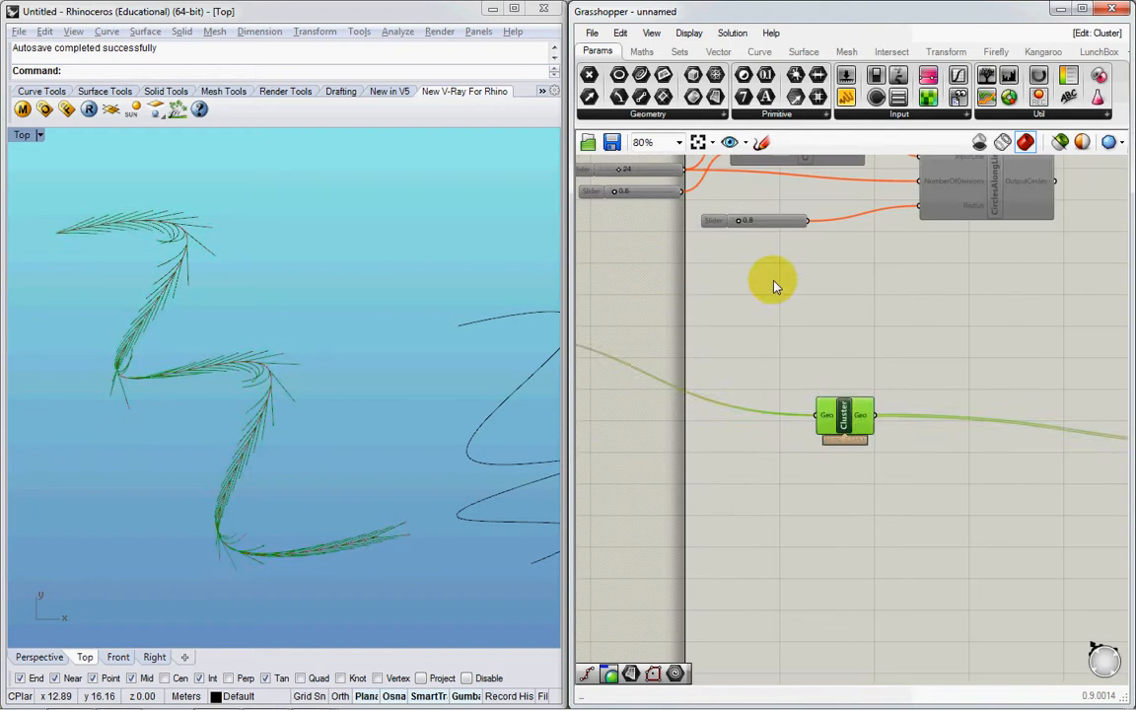
Step: Line up the line-length slider (2) and the angle slider (10) beneath the 0.7 division slider, ahead of DivLength
{"action": "right_click_drag", "start_coordinate": [714, 412], "coordinate": [819, 403]}
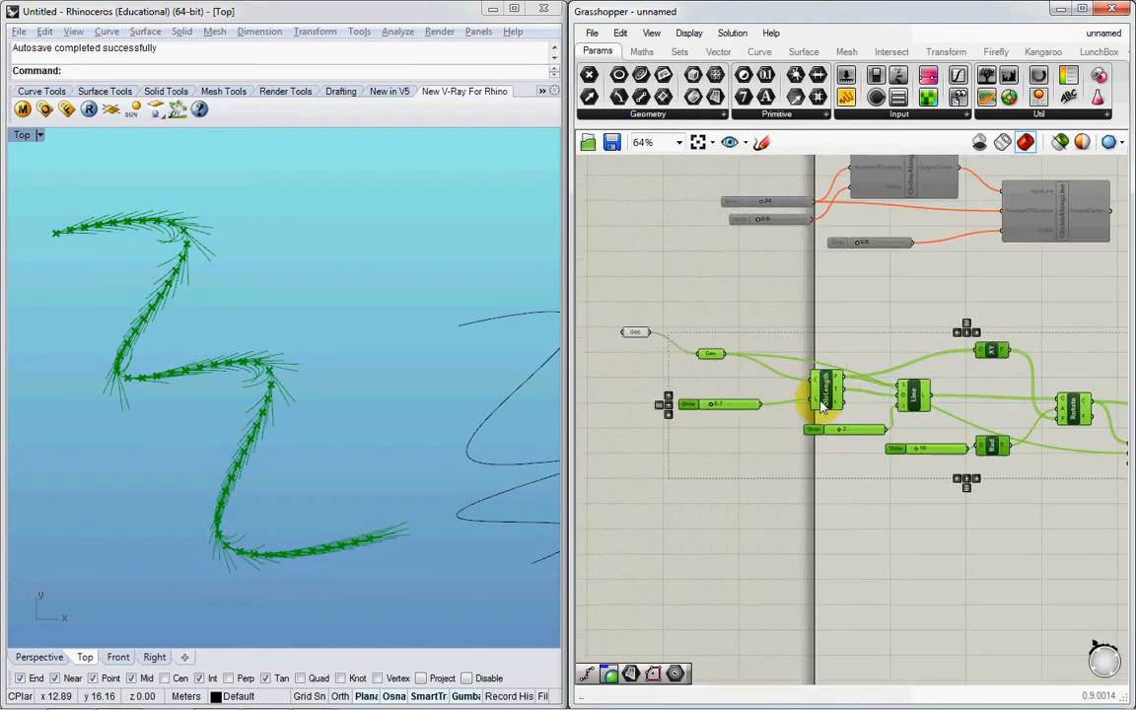
{"action": "left_click", "coordinate": [831, 446]}
{"action": "left_click_drag", "start_coordinate": [747, 426], "coordinate": [735, 427]}
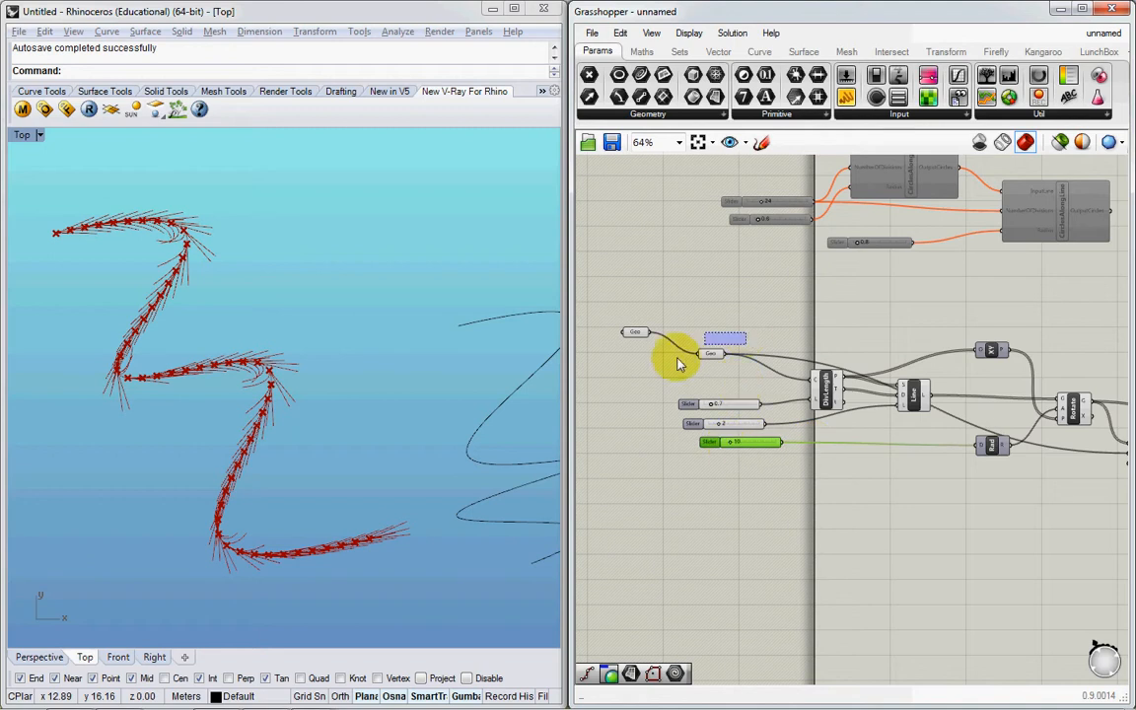
Step: Select the inner Geo parameters and every component between them, leaving out the three sliders, and combine the selection into a cluster
{"action": "left_click_drag", "start_coordinate": [678, 357], "coordinate": [675, 362], "text": "shift"}
{"action": "right_click_drag", "start_coordinate": [895, 351], "coordinate": [790, 378]}
{"action": "left_click_drag", "start_coordinate": [944, 332], "coordinate": [693, 513], "text": "shift"}
{"action": "right_click_drag", "start_coordinate": [883, 466], "coordinate": [718, 481]}
{"action": "left_click_drag", "start_coordinate": [981, 405], "coordinate": [710, 515], "text": "shift"}
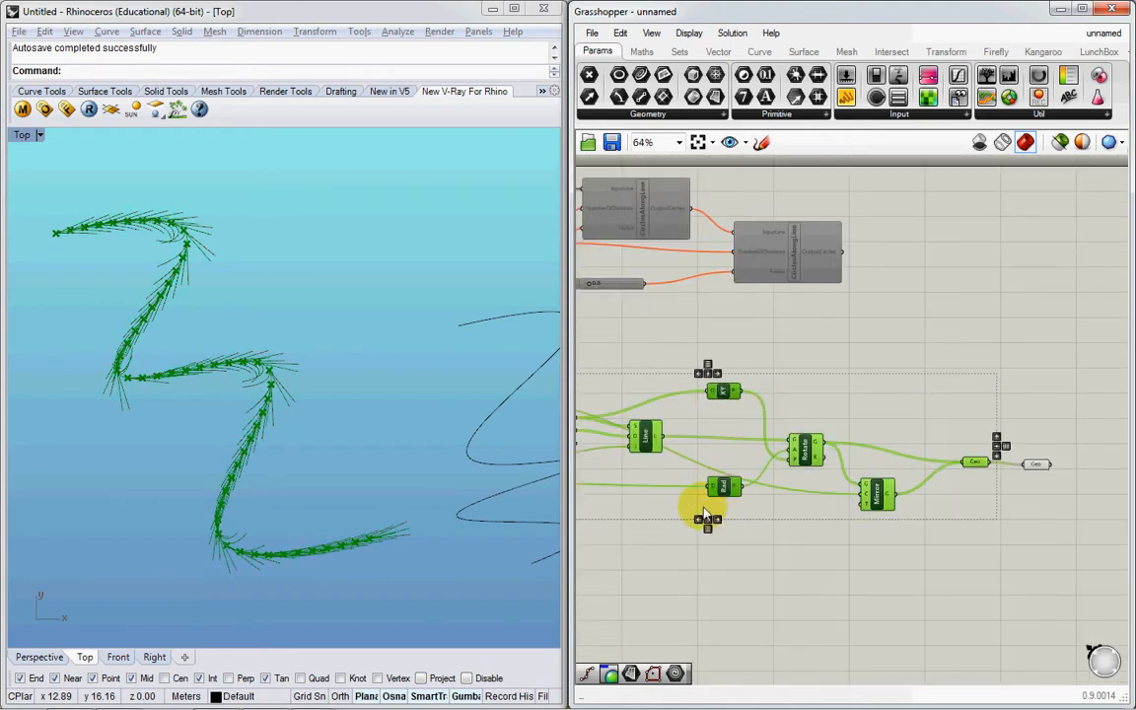
{"action": "right_click_drag", "start_coordinate": [705, 514], "coordinate": [801, 475]}
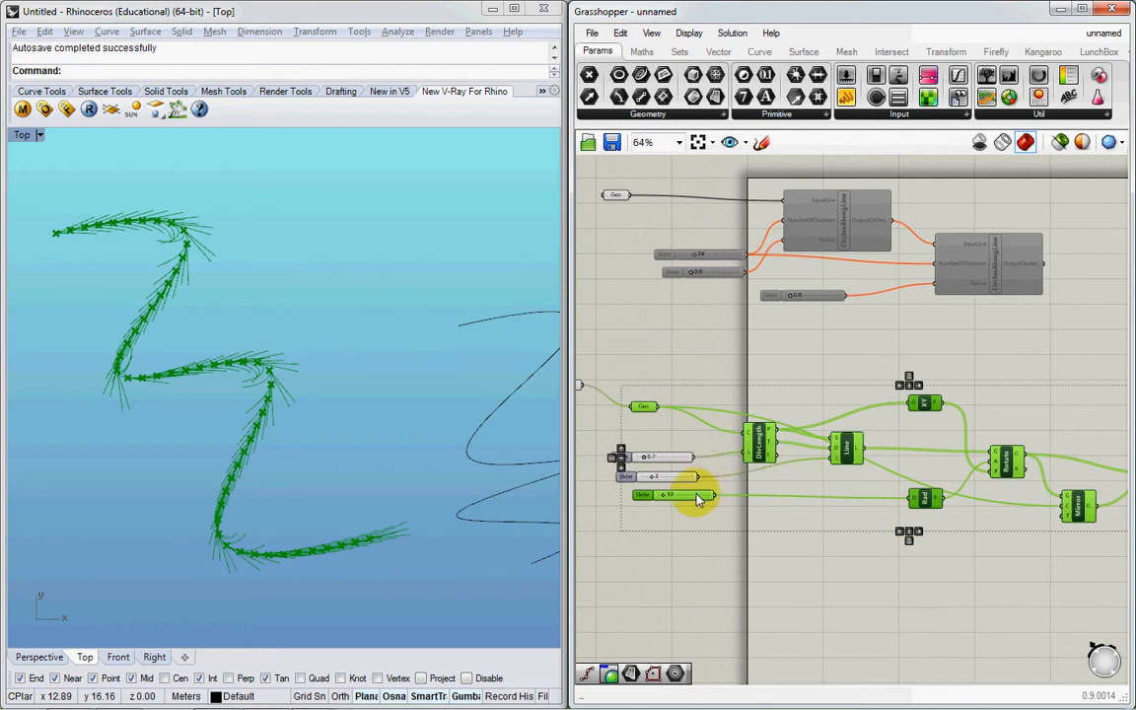
{"action": "middle_click", "coordinate": [781, 459]}
{"action": "left_click", "coordinate": [780, 384]}
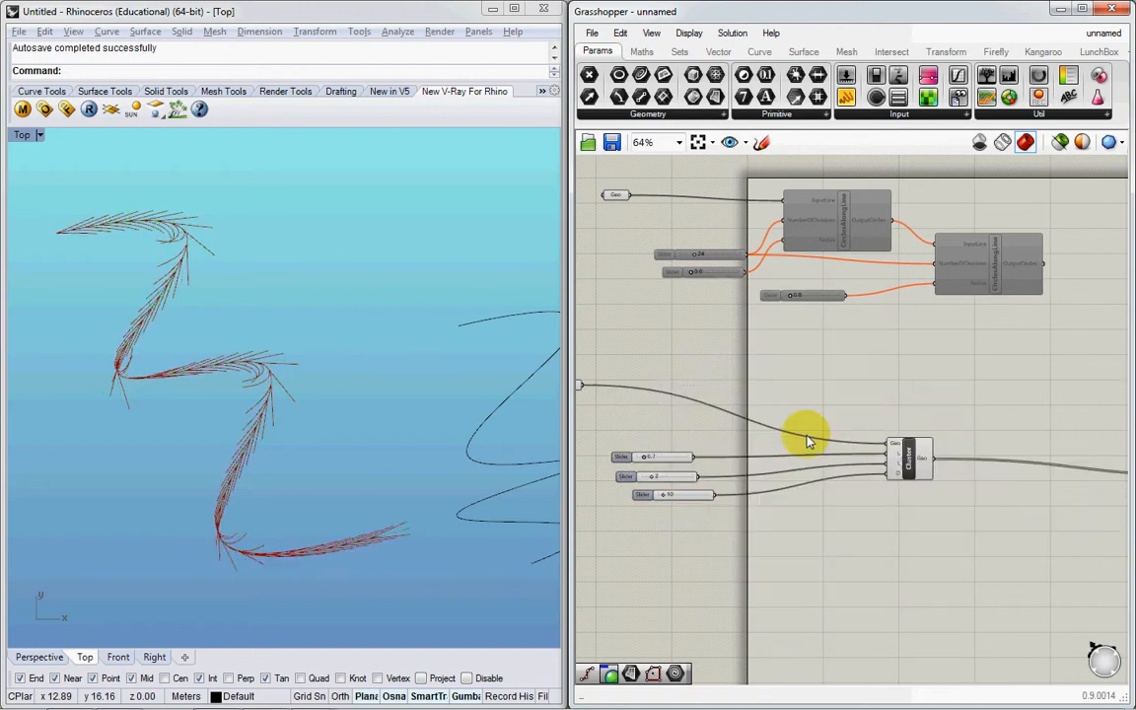
Step: Move the three sliders closer to the cluster and set the first slider to 1.0
{"action": "scroll", "coordinate": [846, 477], "scroll_direction": "up", "scroll_amount": 2}
{"action": "right_click_drag", "start_coordinate": [774, 475], "coordinate": [843, 481]}
{"action": "left_click_drag", "start_coordinate": [712, 534], "coordinate": [628, 454]}
{"action": "left_click_drag", "start_coordinate": [642, 458], "coordinate": [799, 458]}
{"action": "left_click", "coordinate": [885, 550]}
{"action": "scroll", "coordinate": [833, 453], "scroll_direction": "up", "scroll_amount": 1}
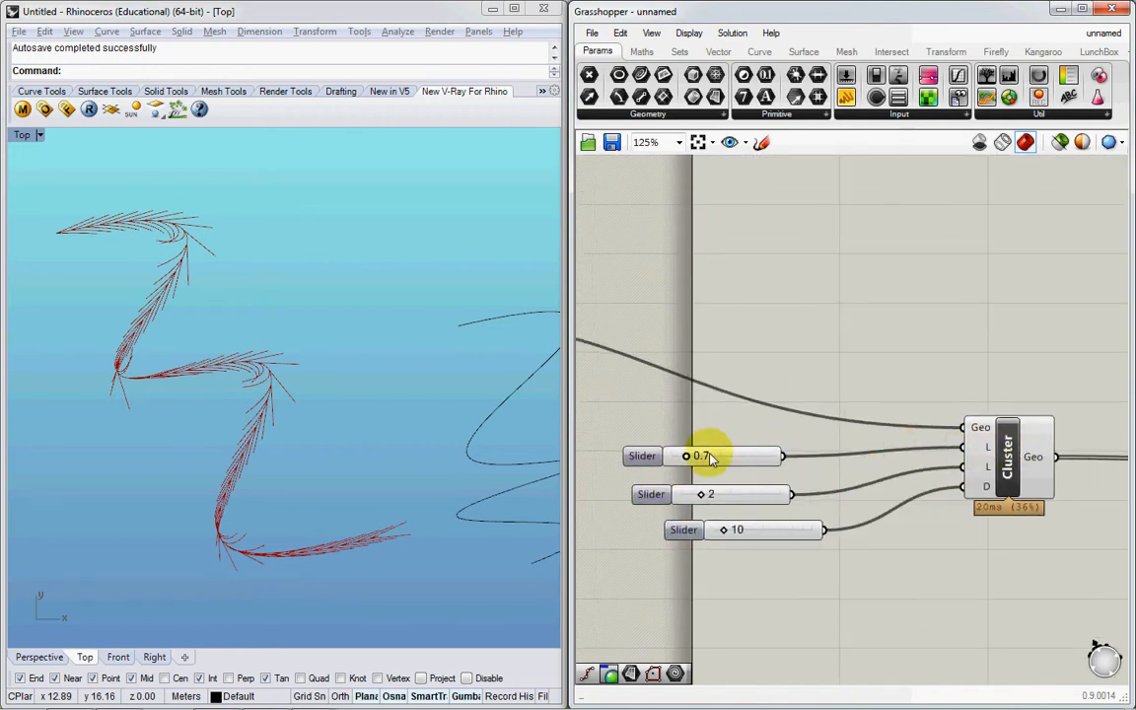
{"action": "mouse_move", "coordinate": [688, 465]}
{"action": "left_mouse_down"}
{"action": "mouse_move", "coordinate": [672, 465]}
{"action": "mouse_move", "coordinate": [695, 466]}
{"action": "left_mouse_up"}
Step: Open the cluster for editing, shift DivLength's L input away from it, and add a Data parameter between them
{"action": "double_click", "coordinate": [1008, 477]}
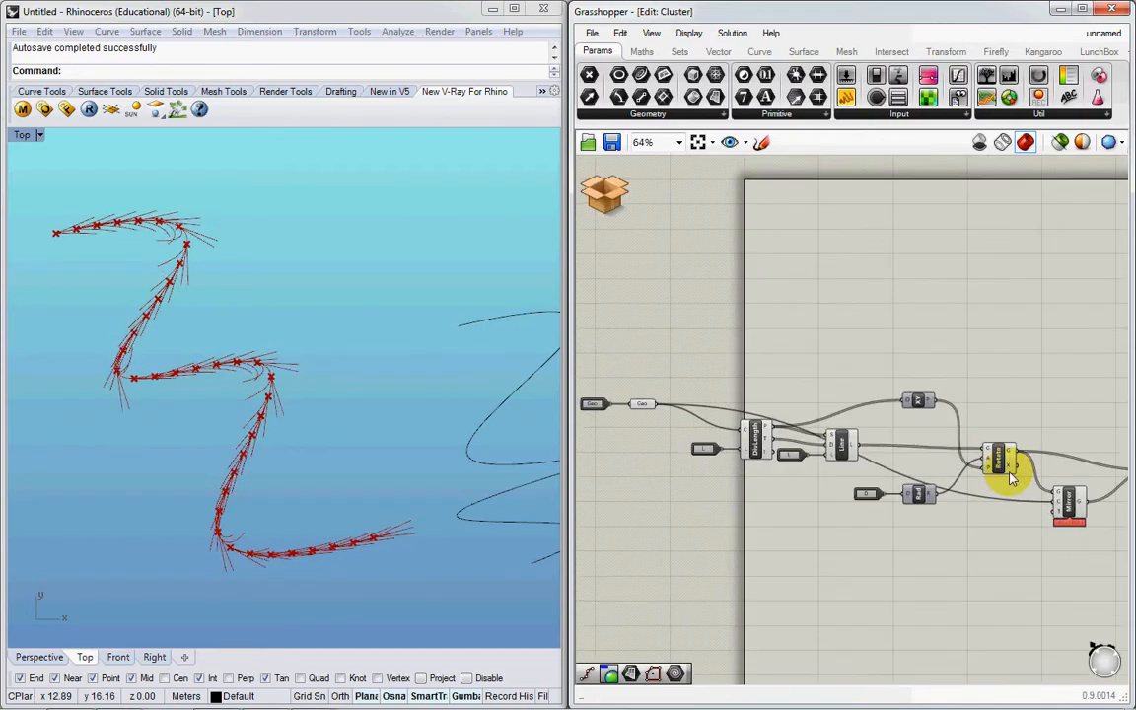
{"action": "scroll", "coordinate": [749, 424], "scroll_direction": "up", "scroll_amount": 5}
{"action": "right_click_drag", "start_coordinate": [716, 407], "coordinate": [803, 428]}
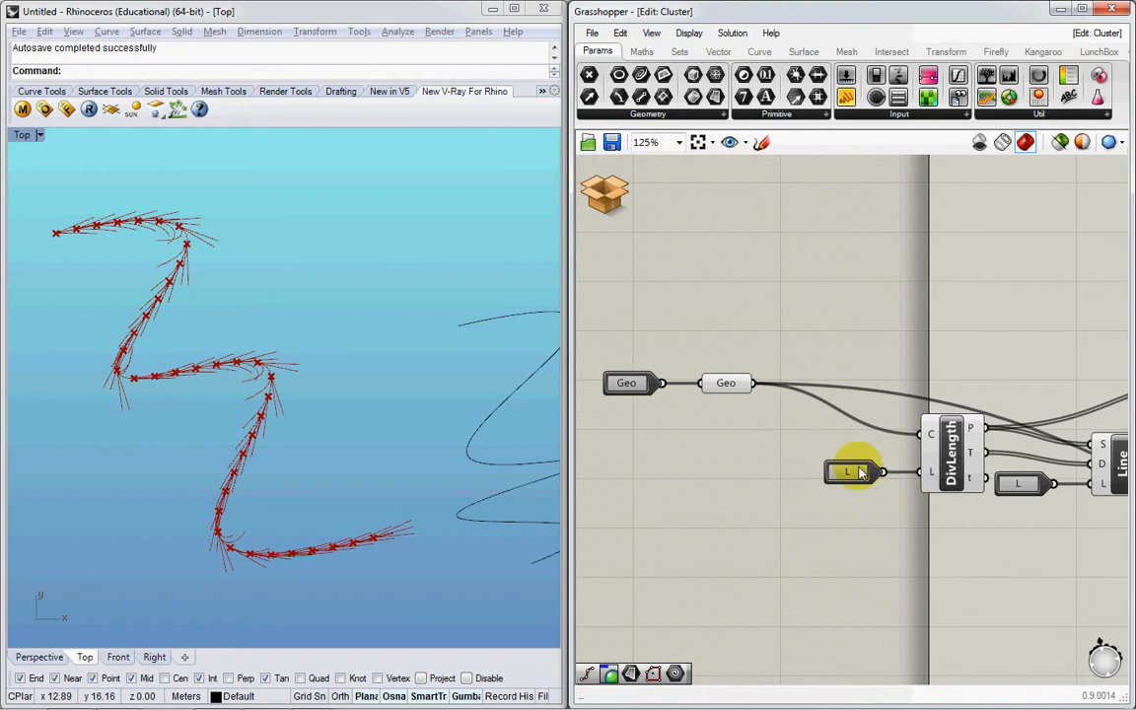
{"action": "left_click_drag", "start_coordinate": [860, 474], "coordinate": [732, 484]}
{"action": "double_click", "coordinate": [791, 507]}
{"action": "type", "text": "data"}
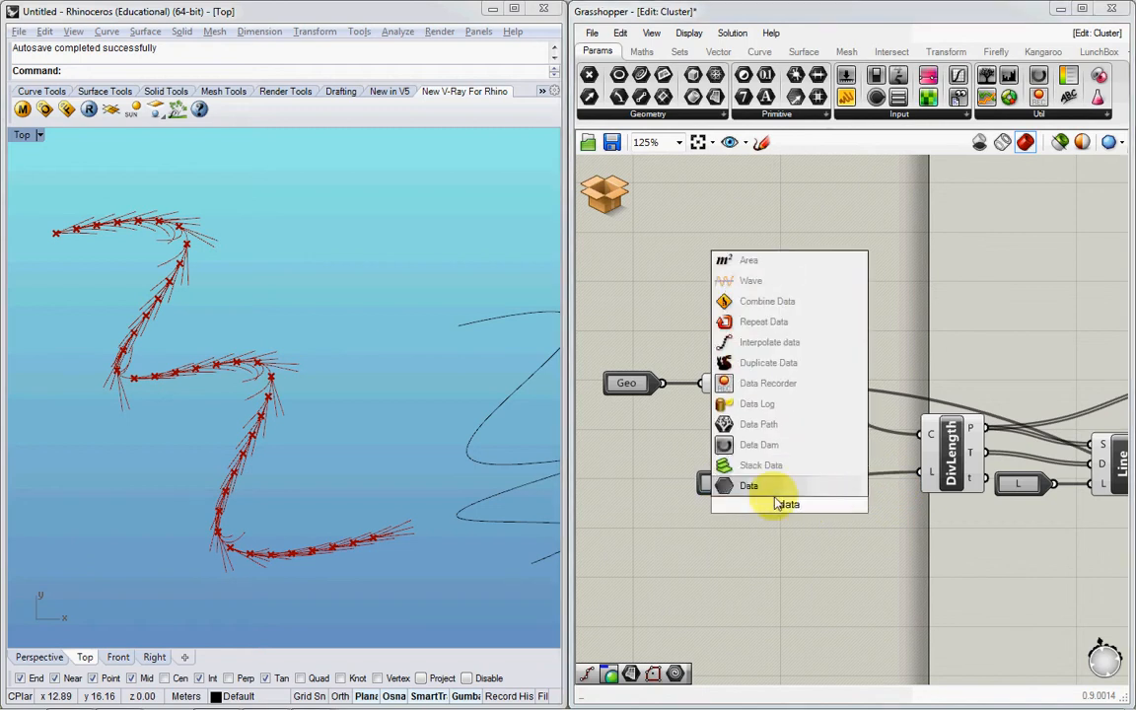
{"action": "left_click", "coordinate": [771, 487]}
Step: Rename the new Data parameter as NumberOfDivisions
{"action": "right_click", "coordinate": [782, 500]}
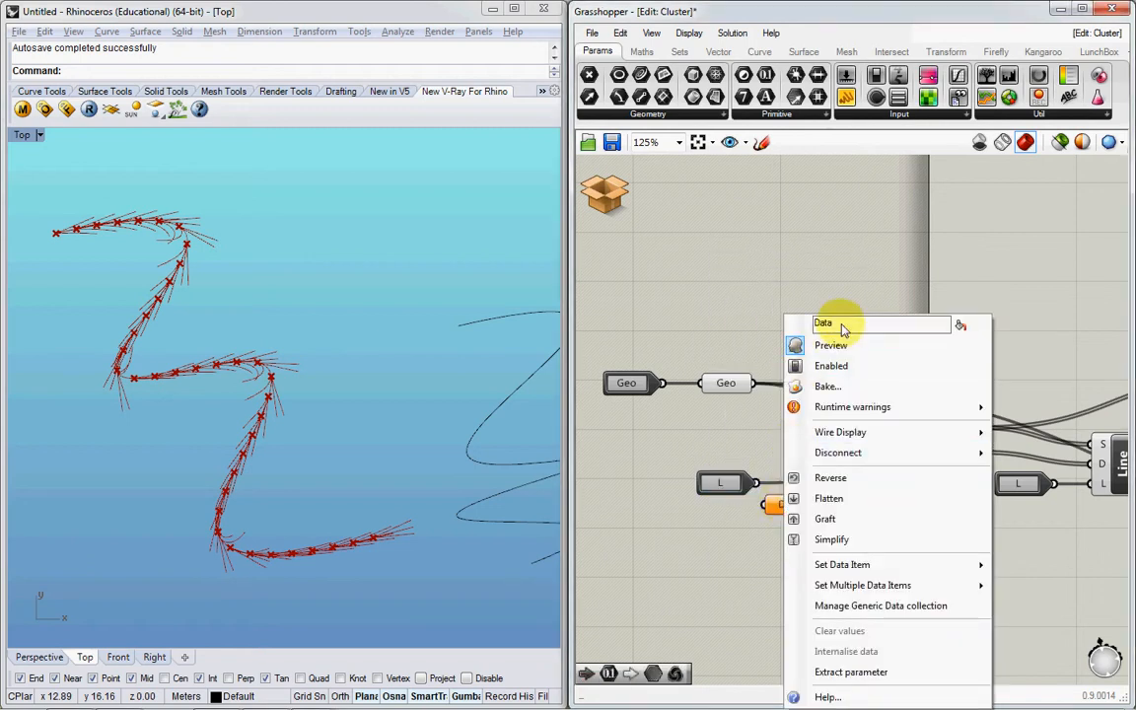
{"action": "double_click", "coordinate": [838, 325]}
{"action": "type", "text": "Division"}
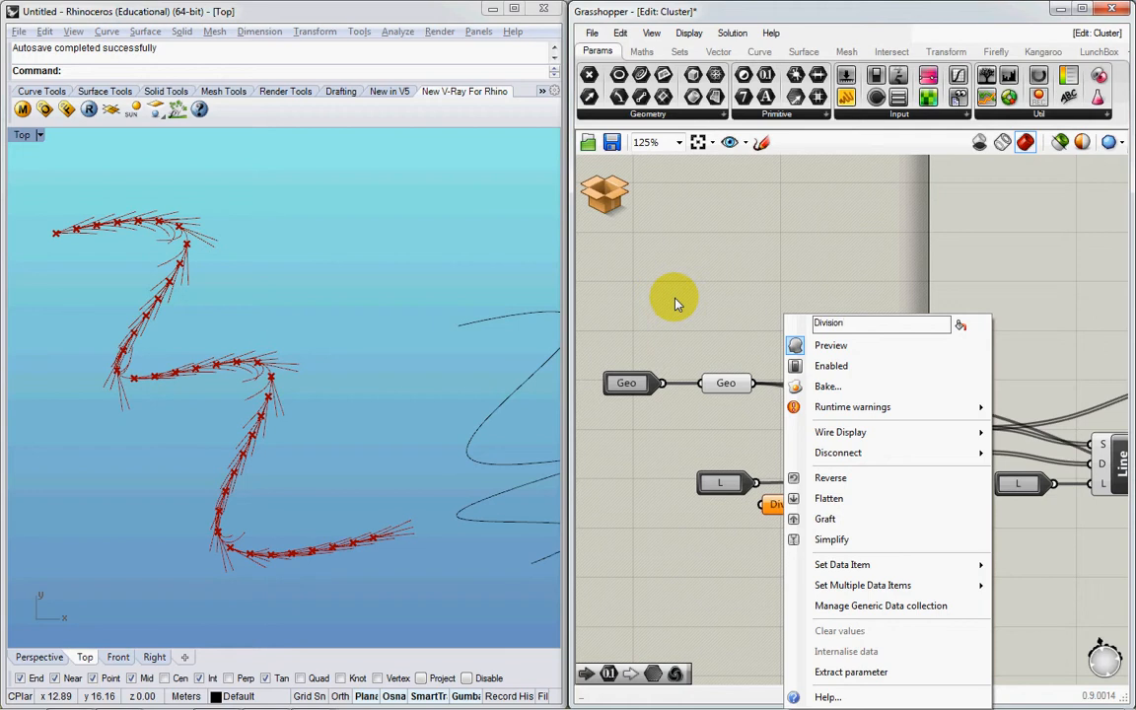
{"action": "type", "text": " Numb"}
{"action": "key", "text": "ctrl+a"}
{"action": "type", "text": "NumberOfDivisions"}
{"action": "key", "text": "Return"}
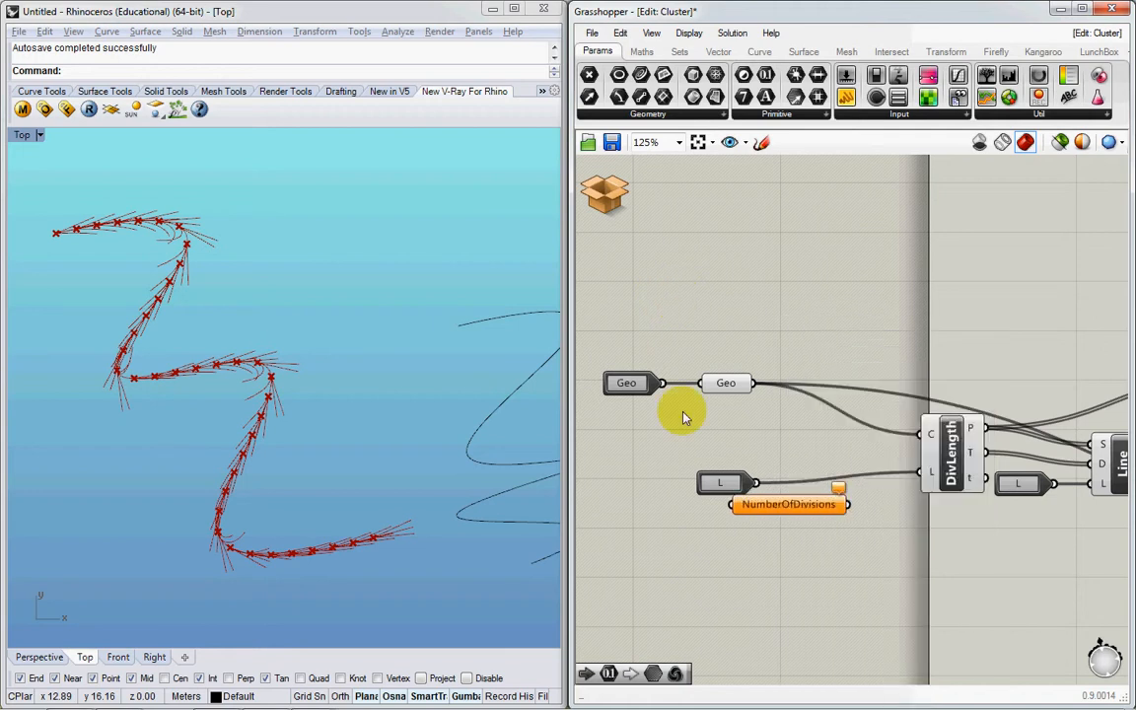
Step: Replace DivLength's old L cluster input with a new cluster input wired through the NumberOfDivisions parameter
{"action": "double_click", "coordinate": [644, 514]}
{"action": "type", "text": "in"}
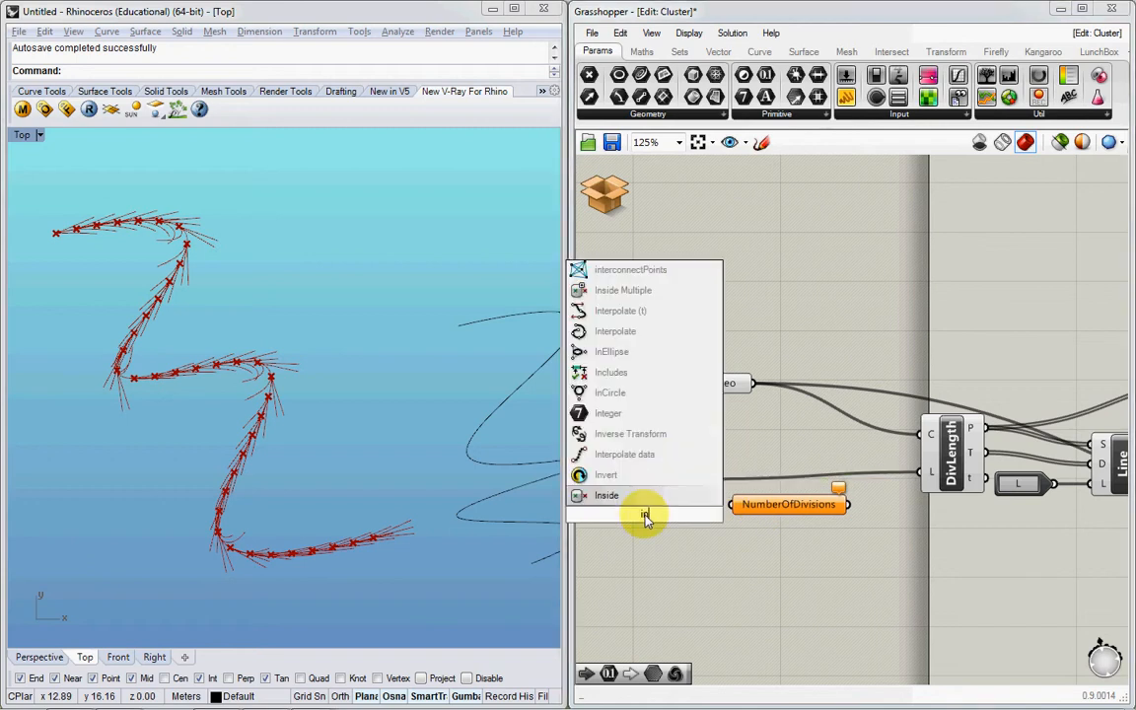
{"action": "scroll", "coordinate": [636, 458], "scroll_direction": "down", "scroll_amount": 3}
{"action": "left_click", "coordinate": [639, 494]}
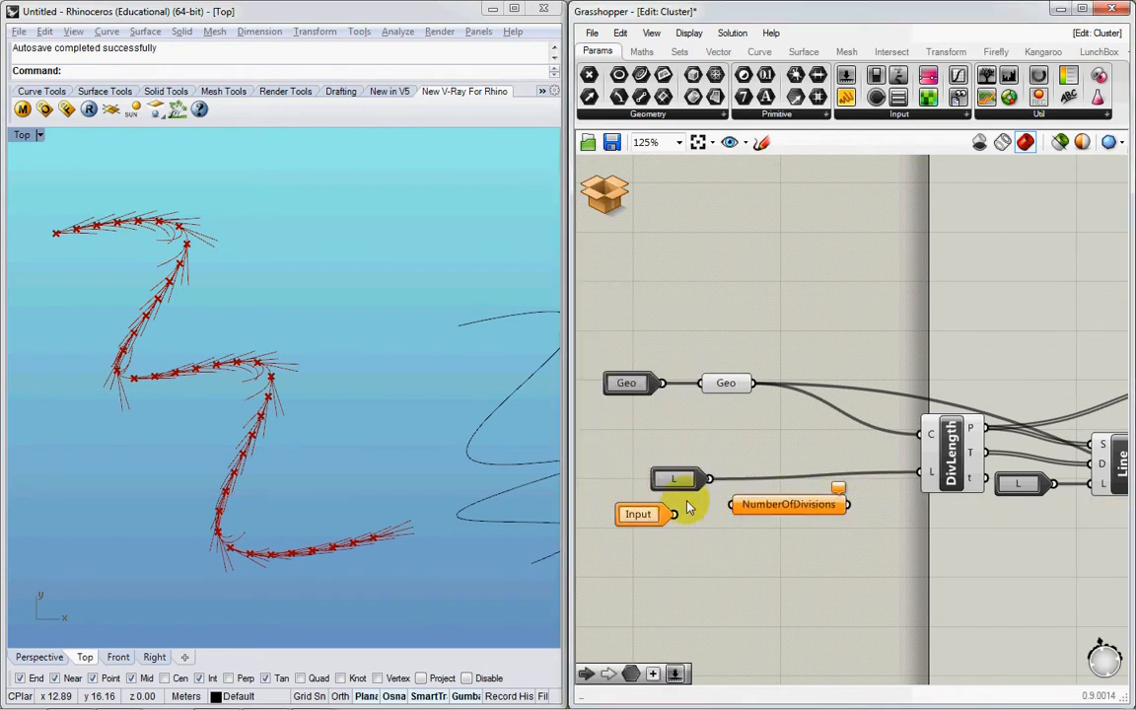
{"action": "left_click_drag", "start_coordinate": [674, 514], "coordinate": [789, 505]}
{"action": "left_click_drag", "start_coordinate": [931, 472], "coordinate": [932, 472]}
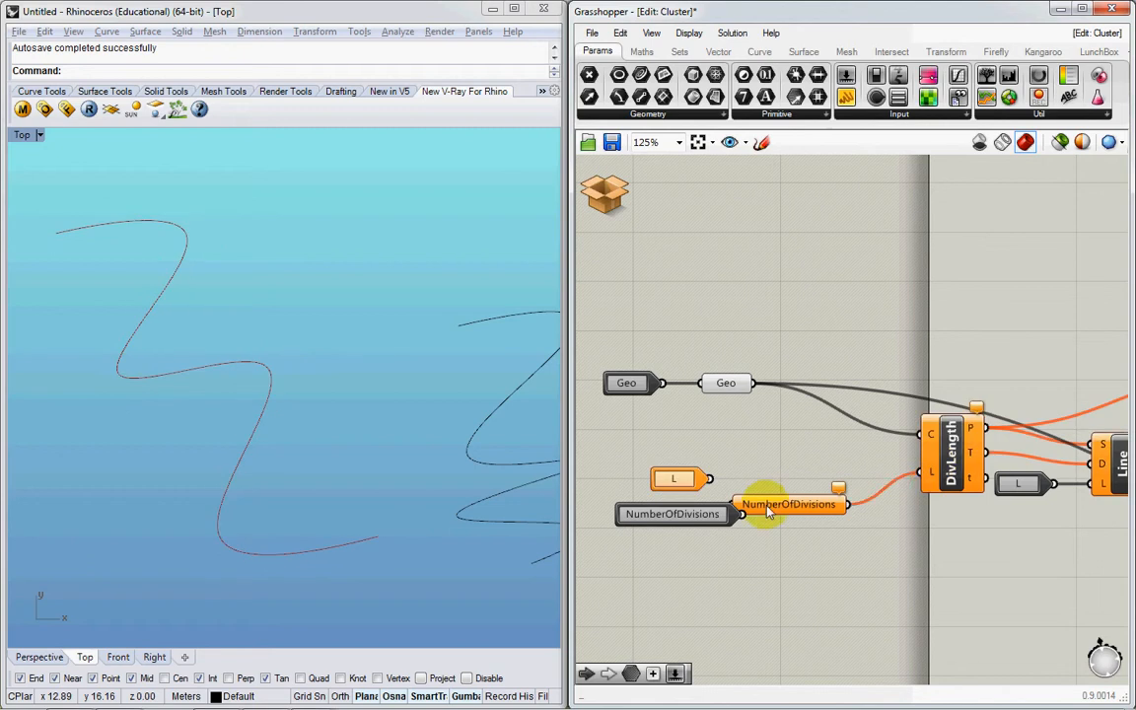
{"action": "left_click_drag", "start_coordinate": [768, 505], "coordinate": [819, 503]}
{"action": "left_click", "coordinate": [686, 480]}
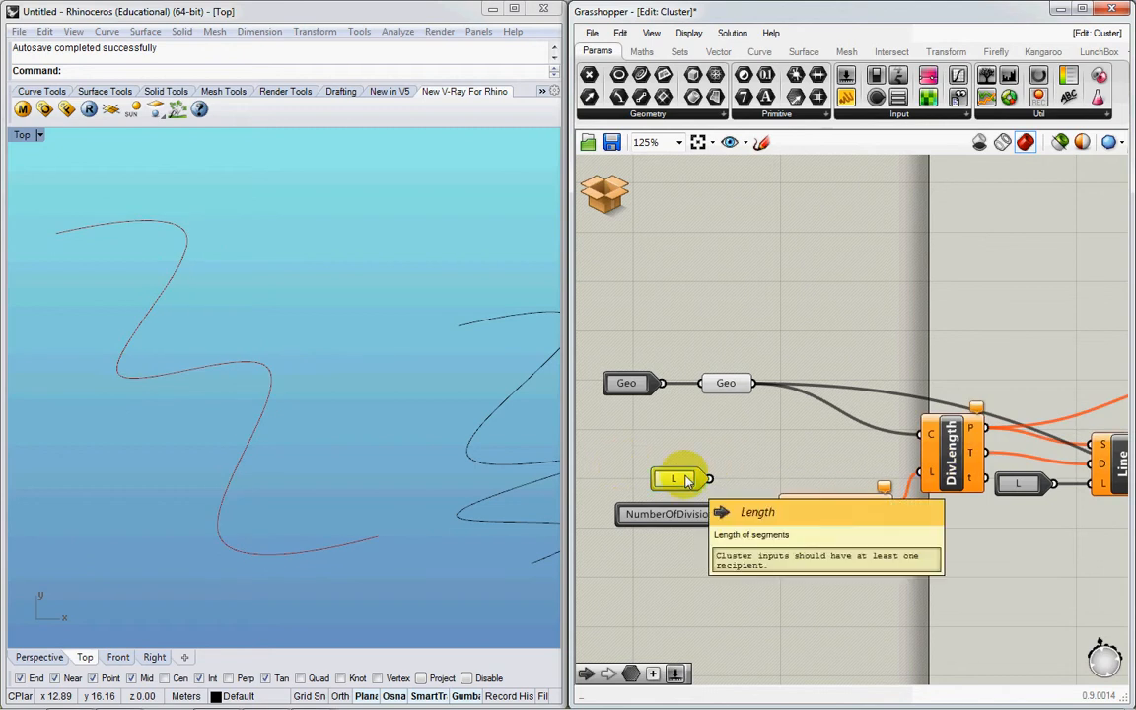
{"action": "key", "text": "Delete"}
Step: Add a Data parameter below the Line component's L input and name it LengthOfLine
{"action": "right_click_drag", "start_coordinate": [1023, 486], "coordinate": [828, 462]}
{"action": "double_click", "coordinate": [818, 508]}
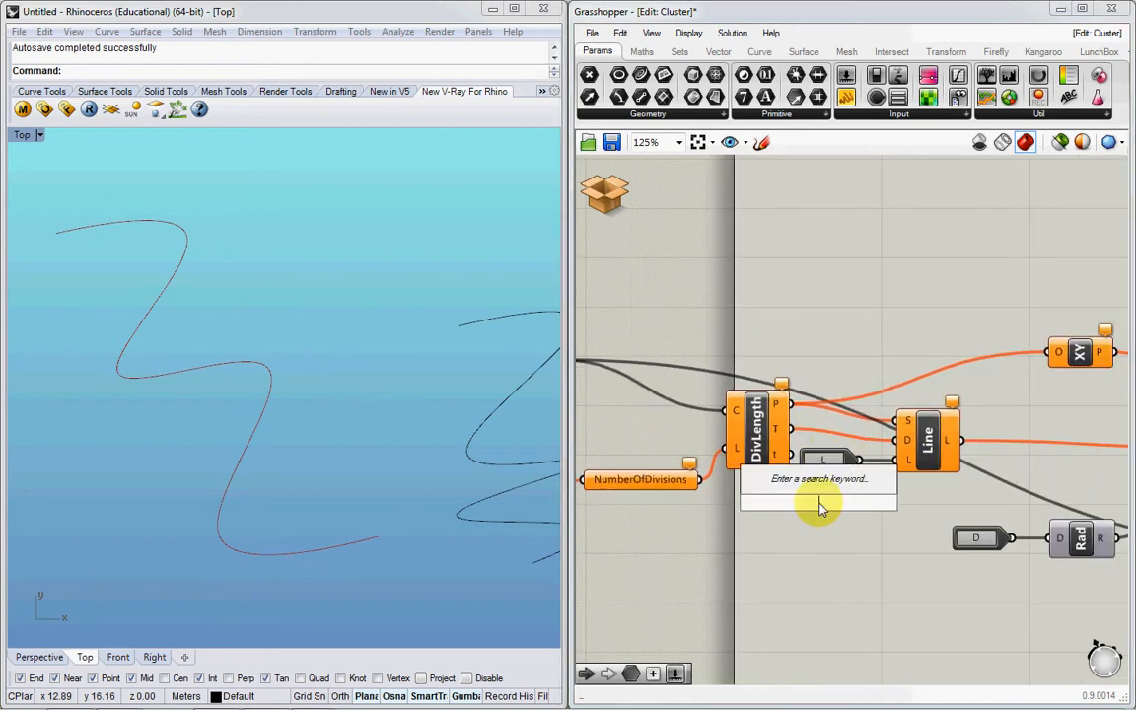
{"action": "type", "text": "data"}
{"action": "key", "text": "Return"}
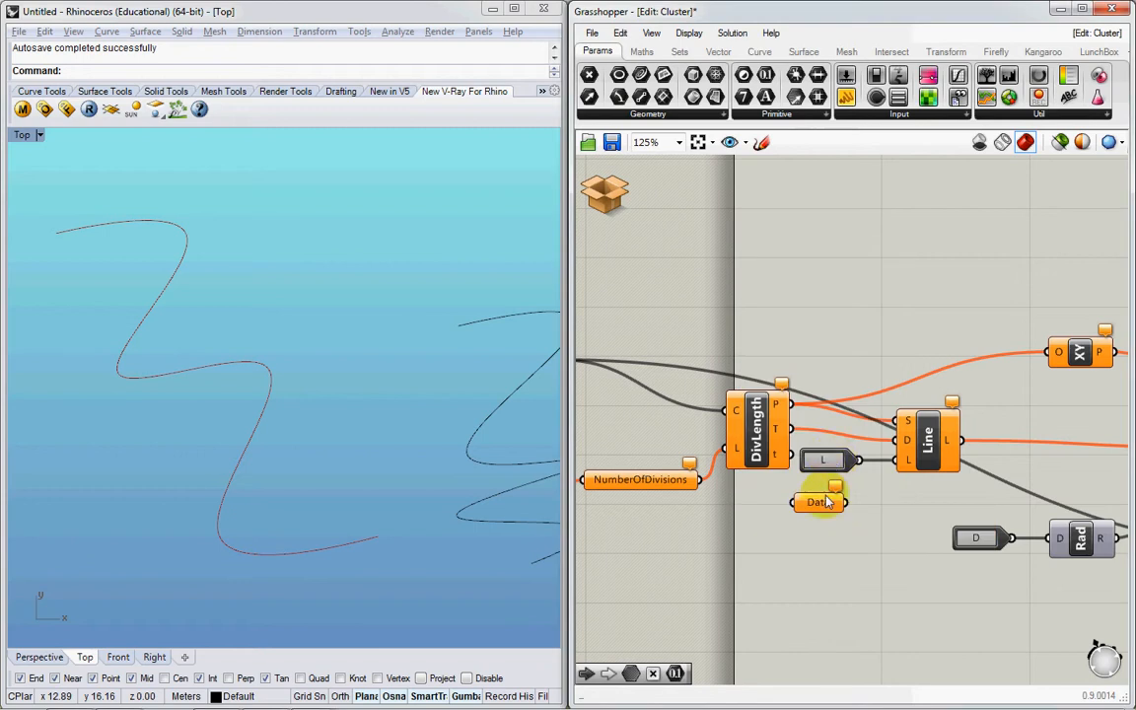
{"action": "right_click", "coordinate": [826, 502]}
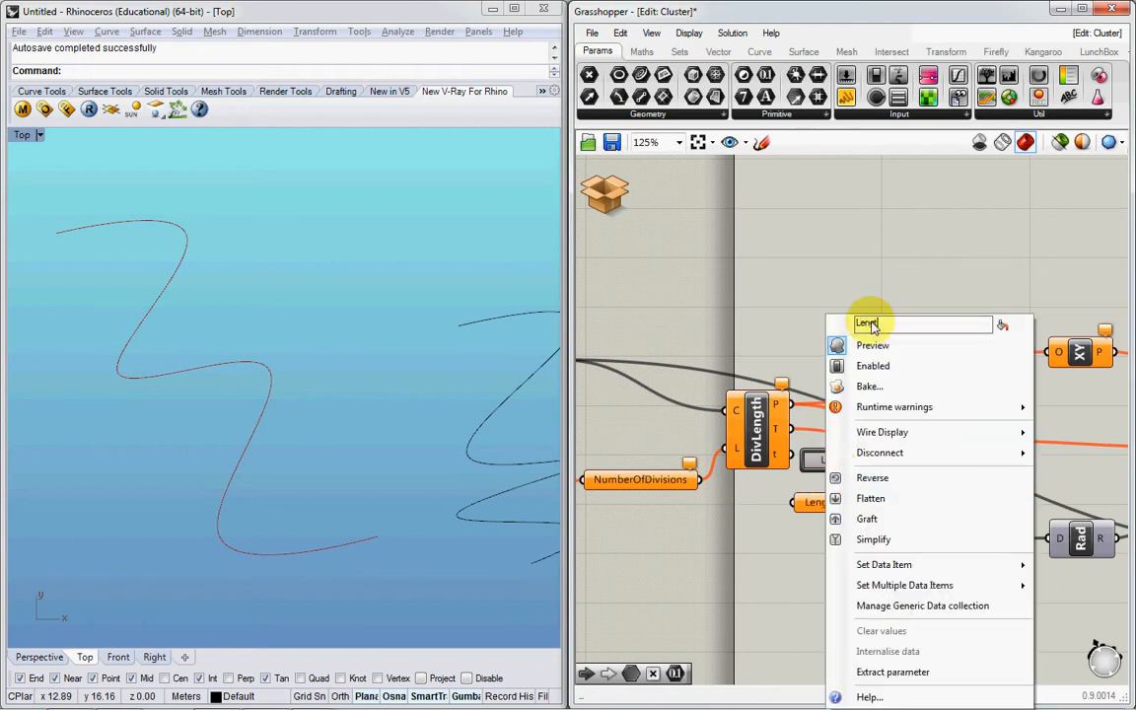
{"action": "type", "text": "LengthOfLine"}
{"action": "key", "text": "Return"}
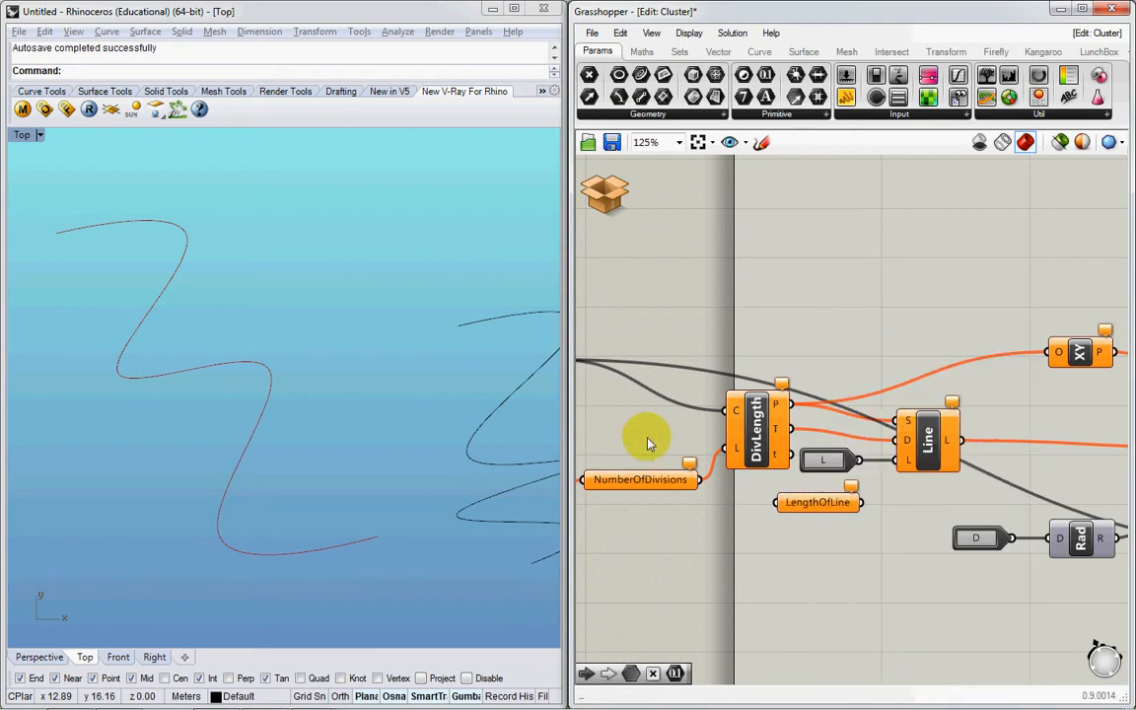
Step: Replace the Line component's old L cluster input with a new cluster input wired through the LengthOfLine parameter
{"action": "double_click", "coordinate": [664, 570]}
{"action": "type", "text": "input"}
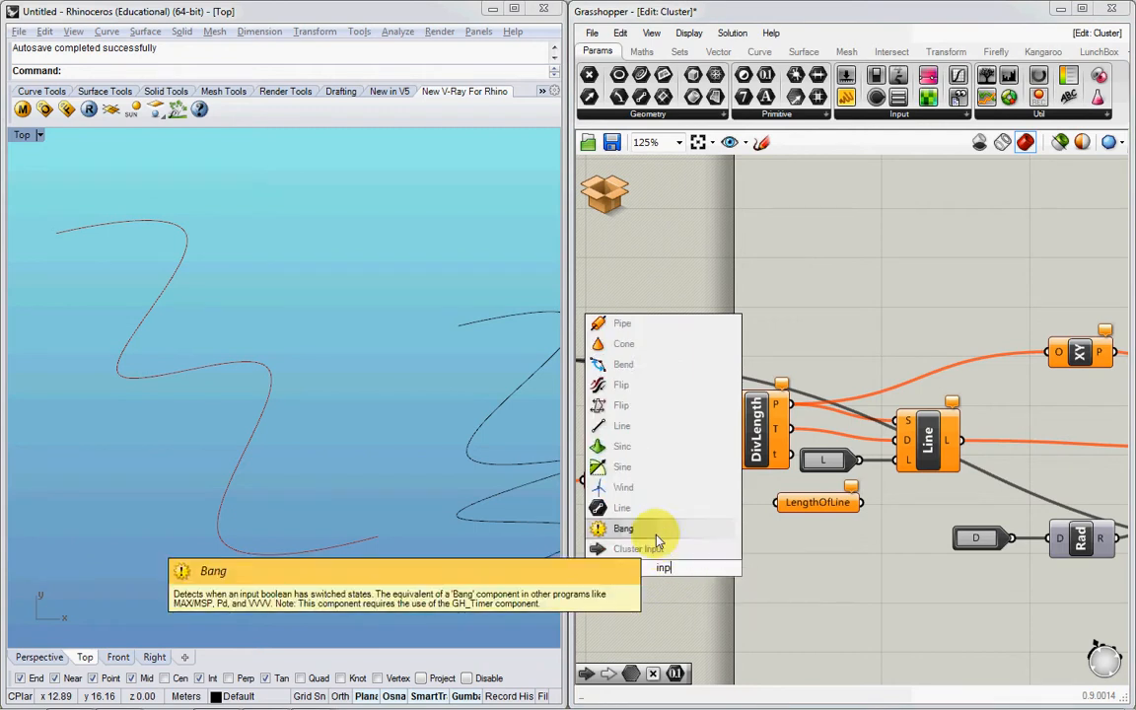
{"action": "key", "text": "Return"}
{"action": "left_click_drag", "start_coordinate": [795, 510], "coordinate": [779, 502]}
{"action": "left_click_drag", "start_coordinate": [861, 502], "coordinate": [895, 460]}
{"action": "left_click", "coordinate": [839, 463]}
{"action": "key", "text": "Delete"}
Step: Add a Data parameter next to the Rad component's D input and name it Angle
{"action": "scroll", "coordinate": [840, 467], "scroll_direction": "down", "scroll_amount": 3}
{"action": "right_click_drag", "start_coordinate": [1097, 529], "coordinate": [963, 523]}
{"action": "scroll", "coordinate": [819, 501], "scroll_direction": "up", "scroll_amount": 2}
{"action": "double_click", "coordinate": [775, 526]}
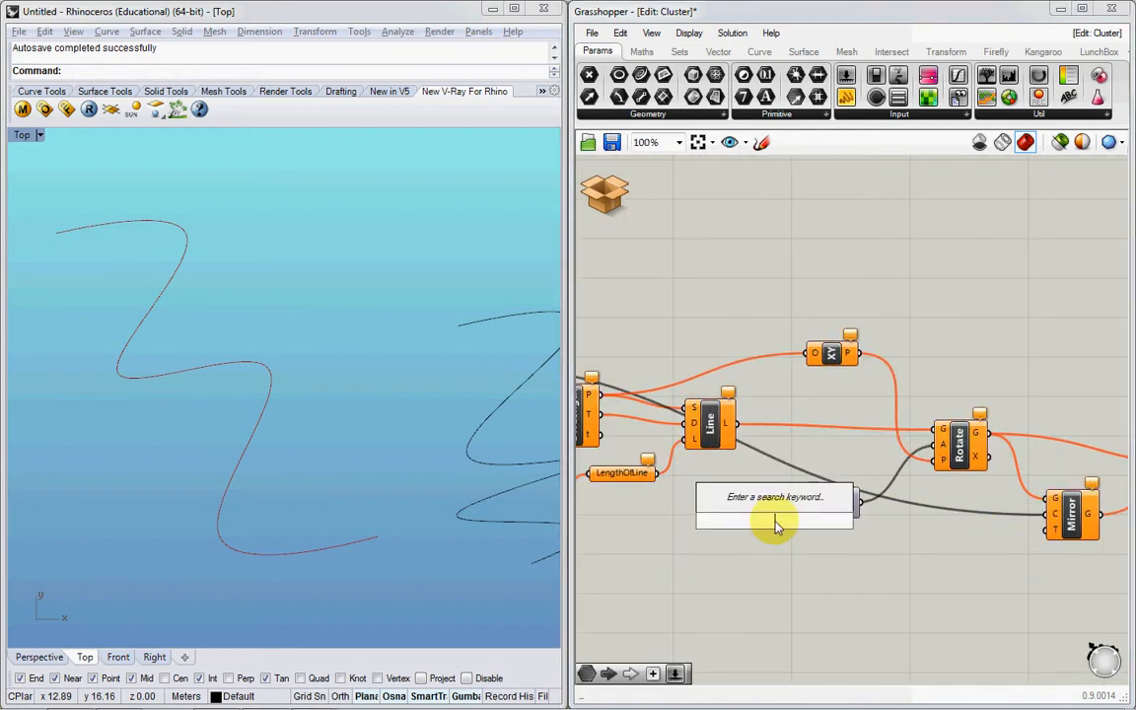
{"action": "type", "text": "data"}
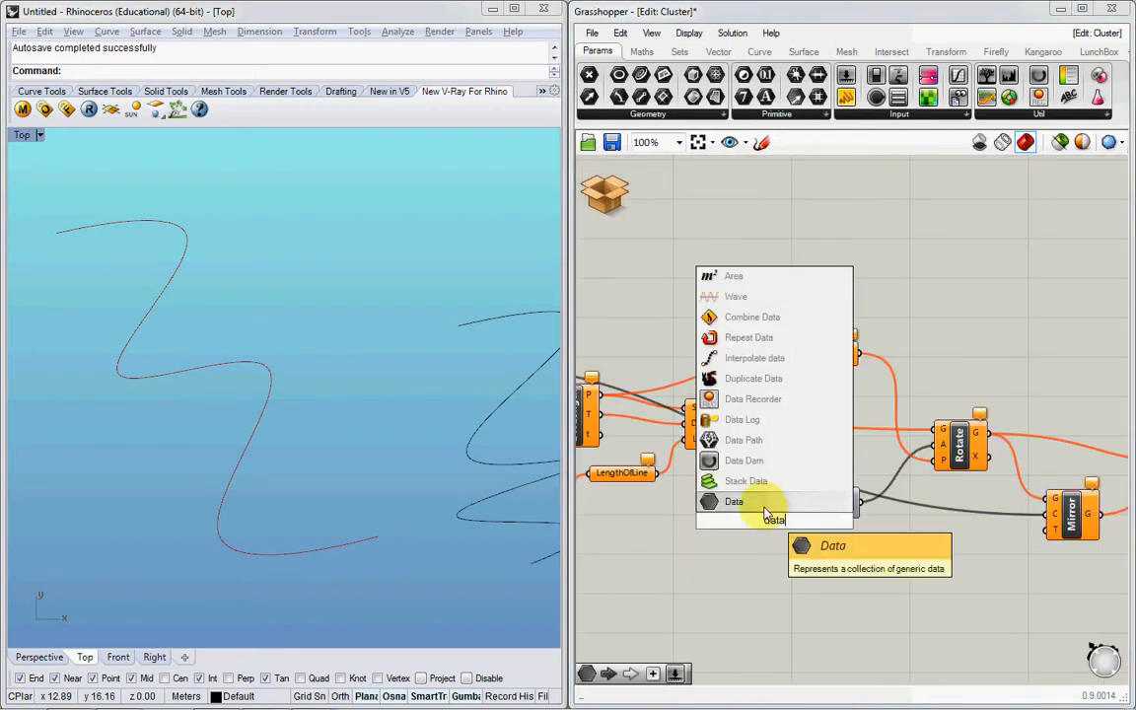
{"action": "key", "text": "Return"}
{"action": "right_click", "coordinate": [768, 502]}
{"action": "double_click", "coordinate": [750, 322]}
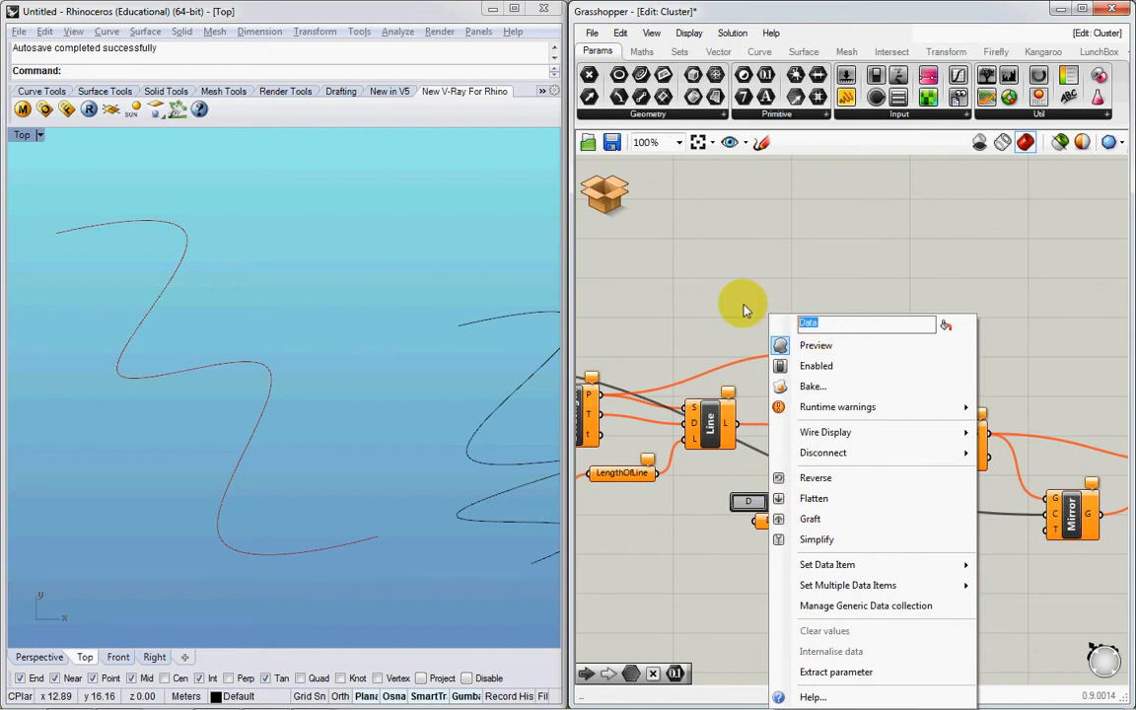
{"action": "type", "text": "Angle"}
{"action": "key", "text": "Return"}
Step: Replace the Rad component's old D cluster input with a new cluster input wired through the Angle parameter
{"action": "double_click", "coordinate": [723, 557]}
{"action": "type", "text": "inp"}
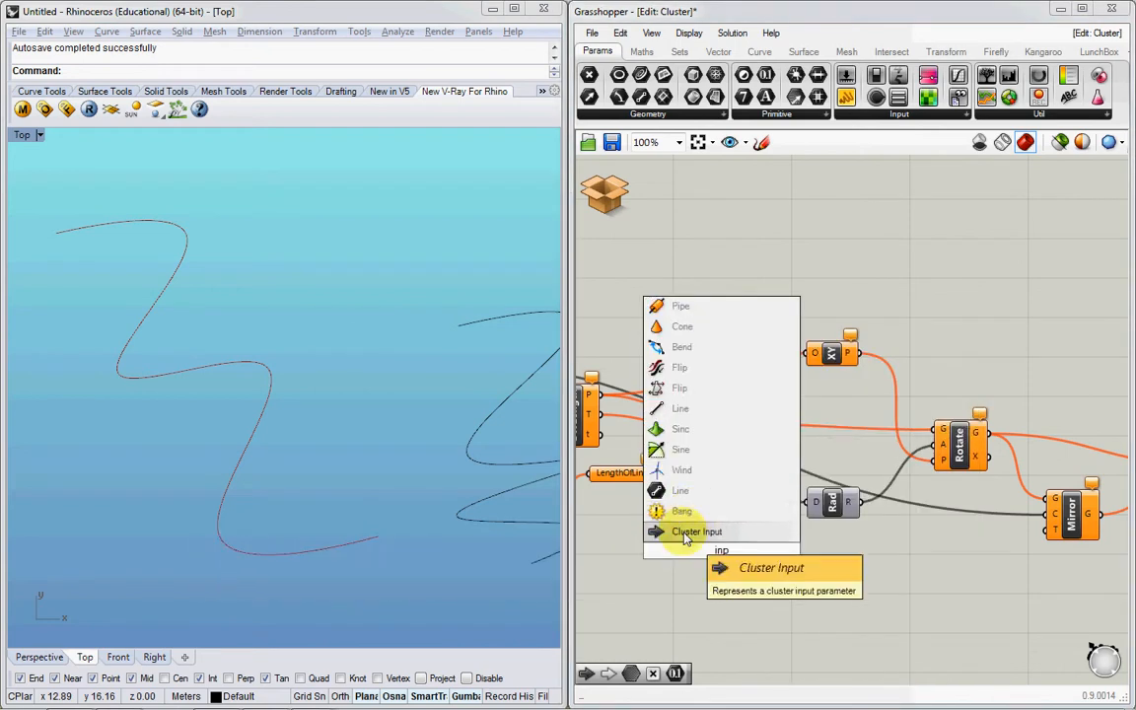
{"action": "left_click", "coordinate": [685, 534]}
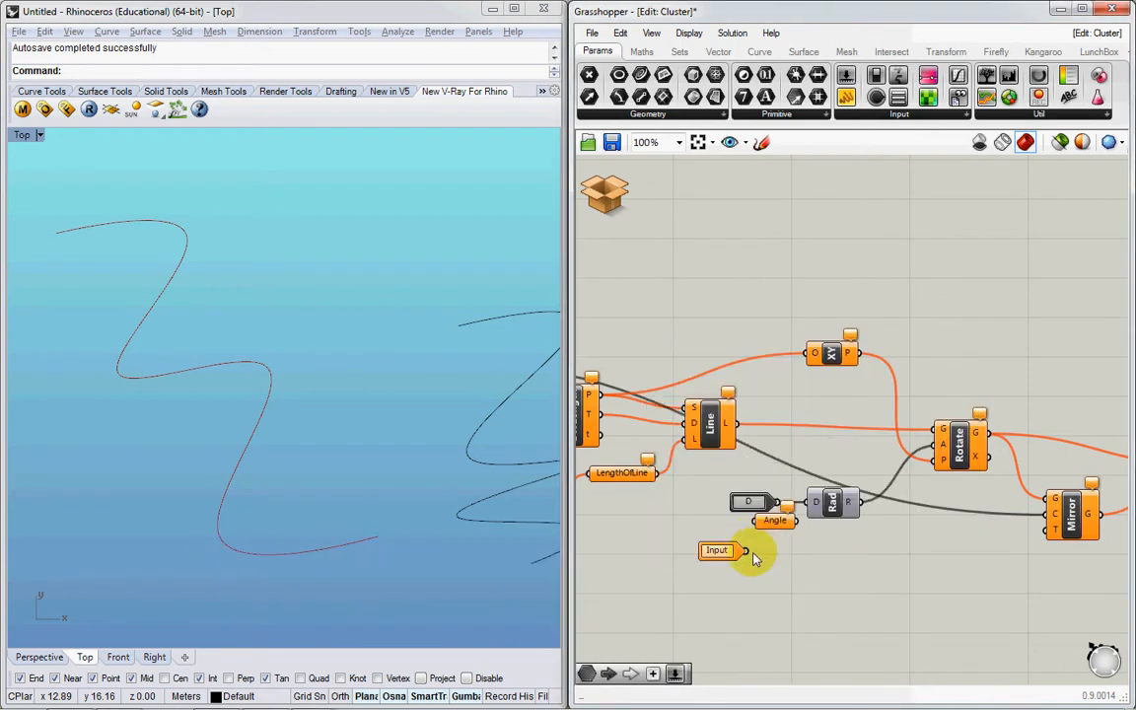
{"action": "left_click_drag", "start_coordinate": [797, 521], "coordinate": [809, 502]}
{"action": "left_click", "coordinate": [755, 501]}
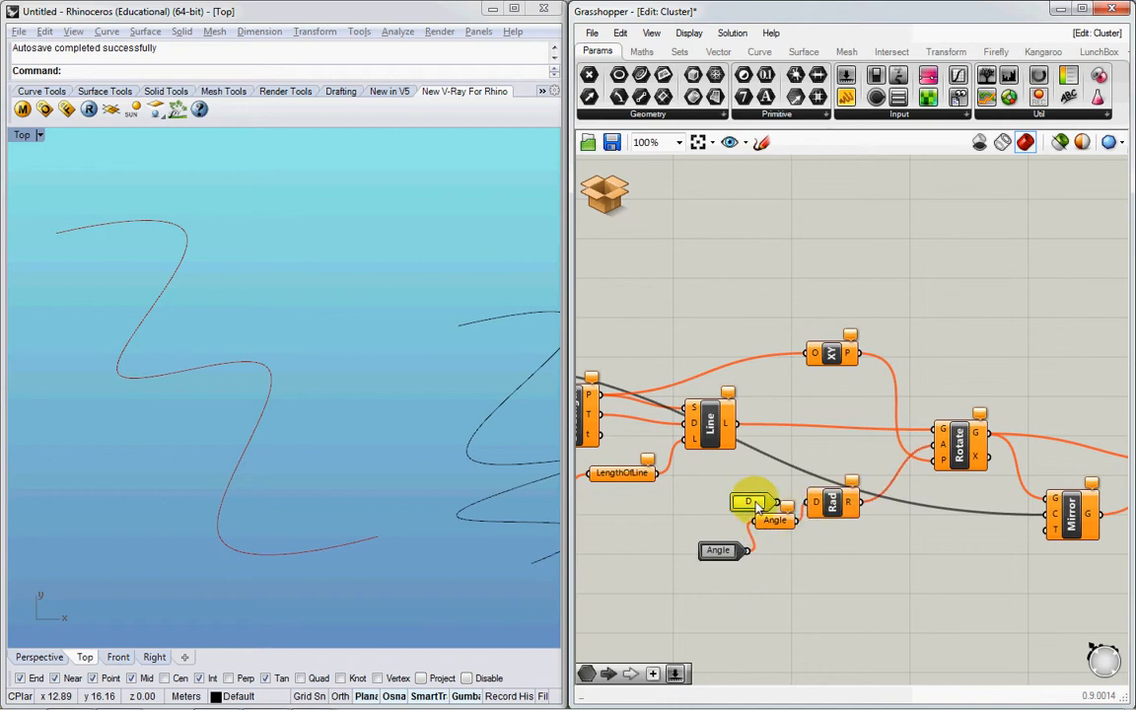
Step: Save the cluster, return to the main definition, and reconnect the three sliders to NumberOfDivisions, LengthOfLine and Angle in order
{"action": "left_click", "coordinate": [602, 192]}
{"action": "left_click", "coordinate": [619, 202]}
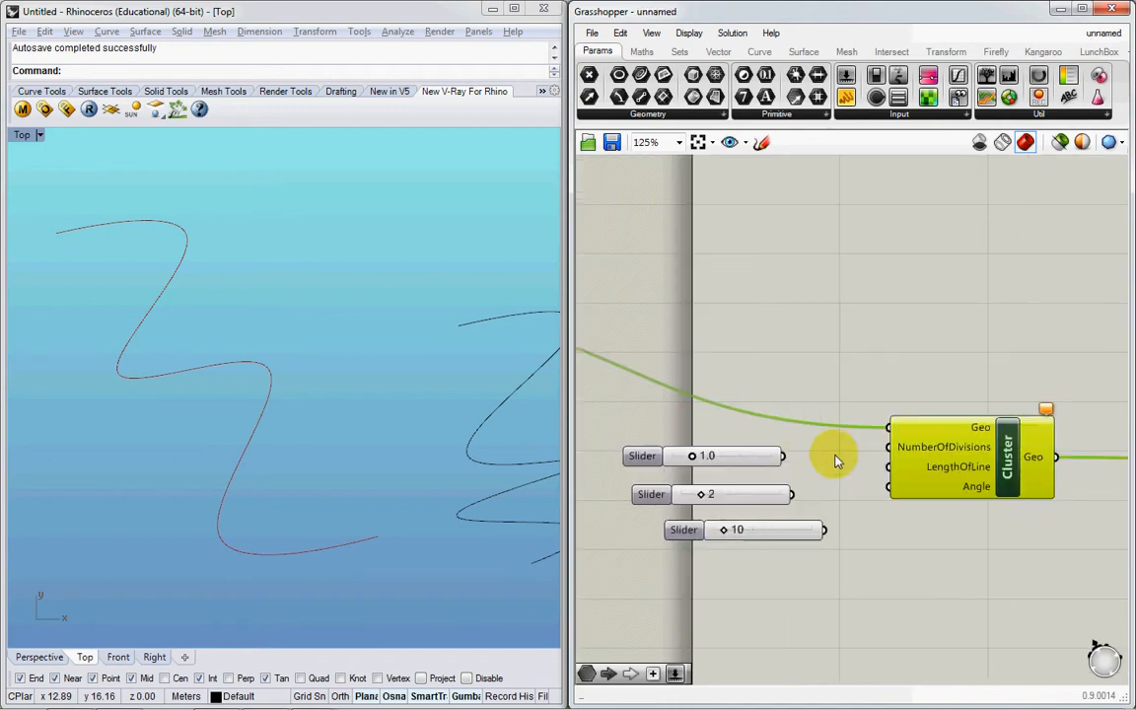
{"action": "left_click_drag", "start_coordinate": [788, 456], "coordinate": [889, 486]}
Step: Rename the cluster as FuzzMaker
{"action": "right_click", "coordinate": [1008, 468]}
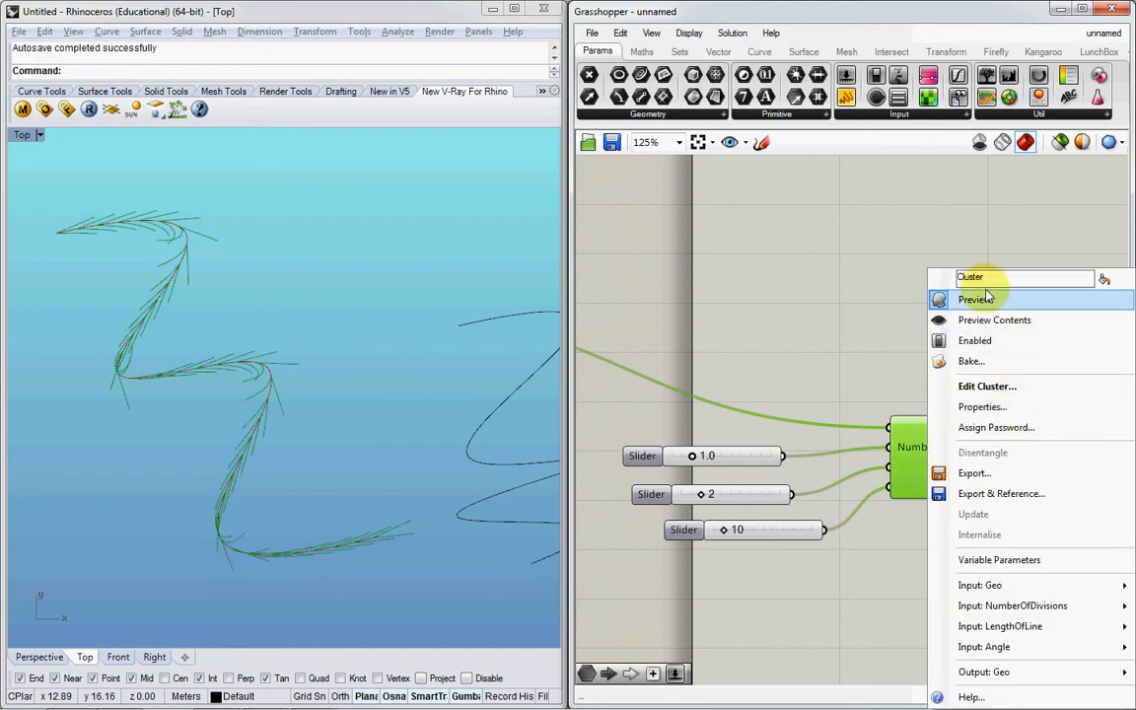
{"action": "type", "text": "FuzzMaker"}
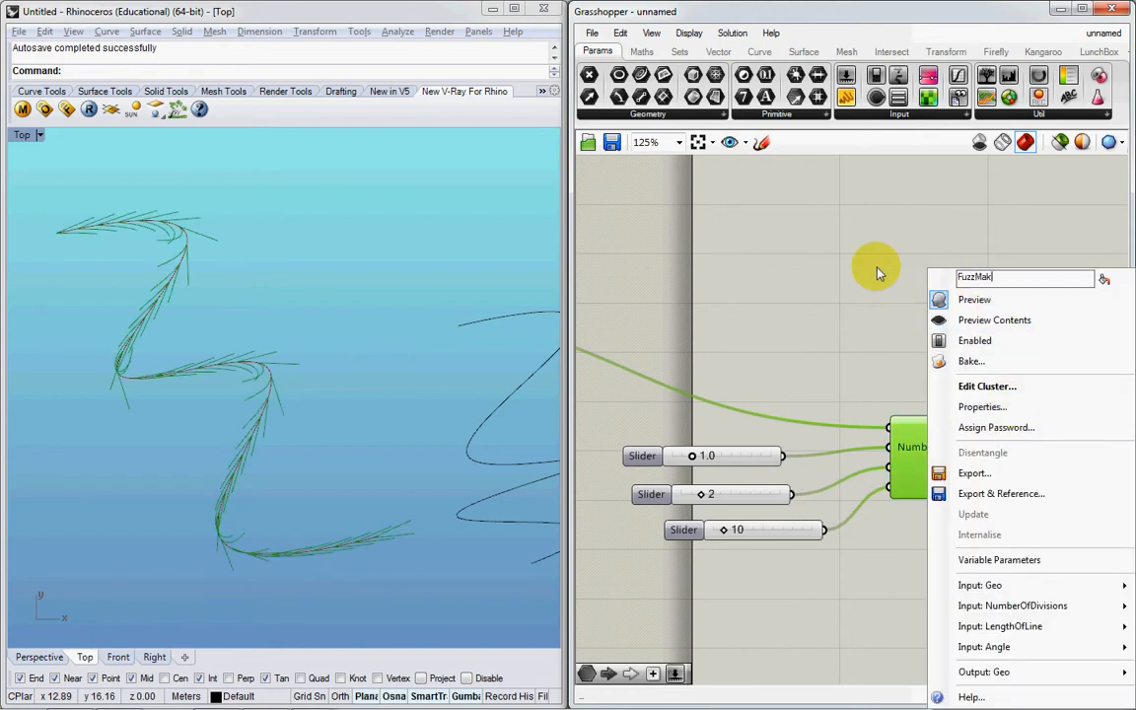
{"action": "key", "text": "Return"}
{"action": "left_click", "coordinate": [744, 550]}
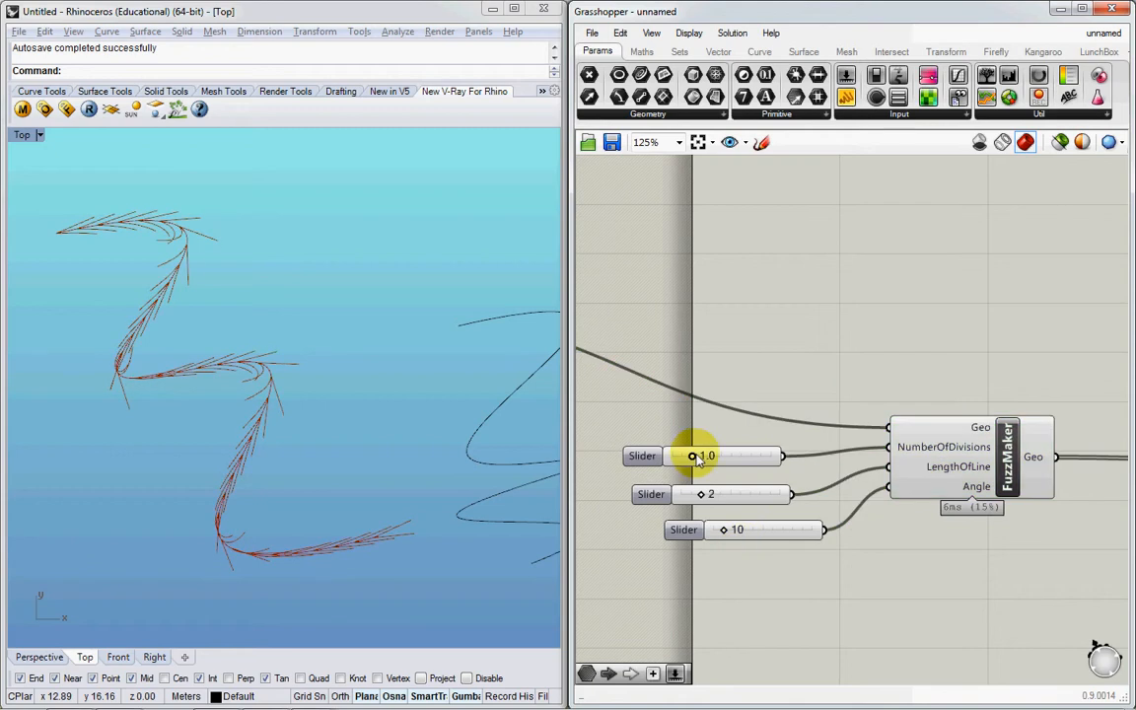
Step: Switch the LengthOfLine slider to decimal (R) rounding and set it to 6.160
{"action": "mouse_move", "coordinate": [696, 456]}
{"action": "left_mouse_down"}
{"action": "mouse_move", "coordinate": [706, 456]}
{"action": "mouse_move", "coordinate": [695, 456]}
{"action": "left_mouse_up"}
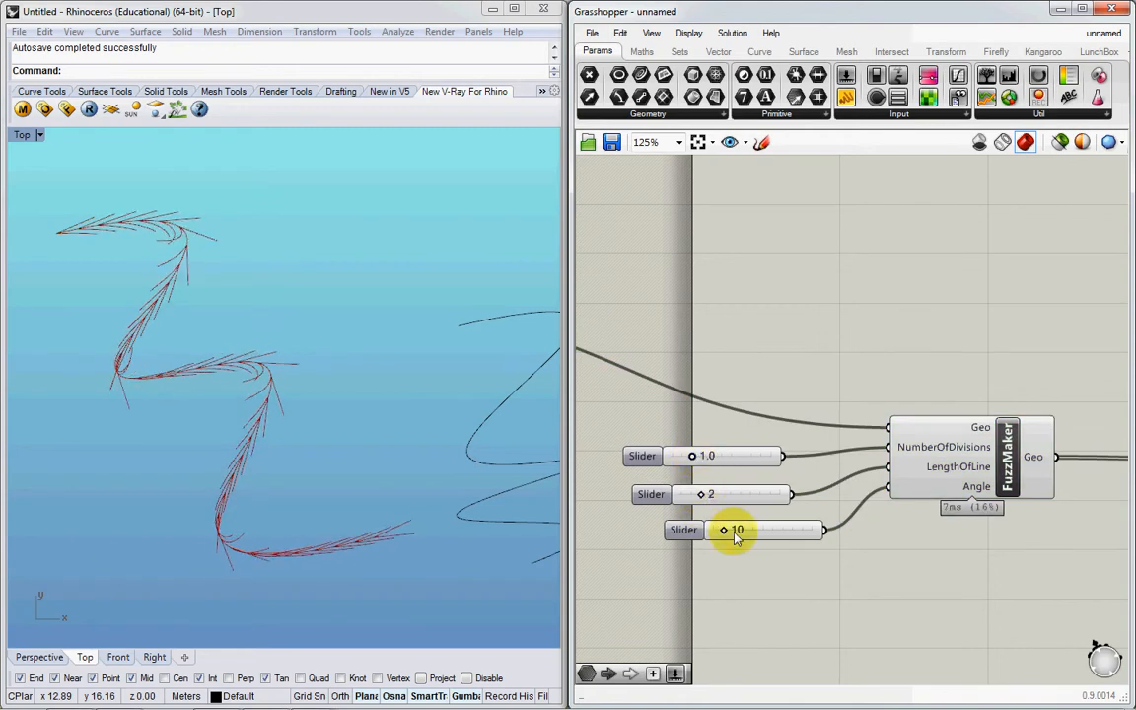
{"action": "left_click_drag", "start_coordinate": [735, 537], "coordinate": [722, 494]}
{"action": "left_click", "coordinate": [655, 496]}
{"action": "double_click", "coordinate": [656, 496]}
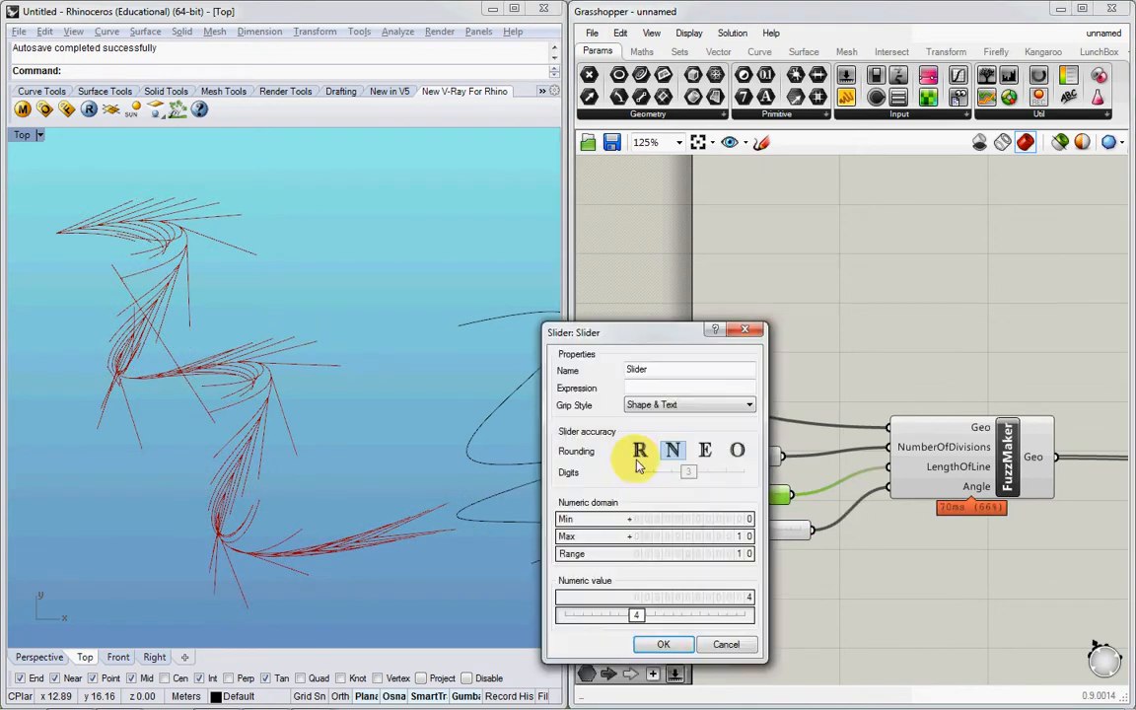
{"action": "left_click", "coordinate": [662, 645]}
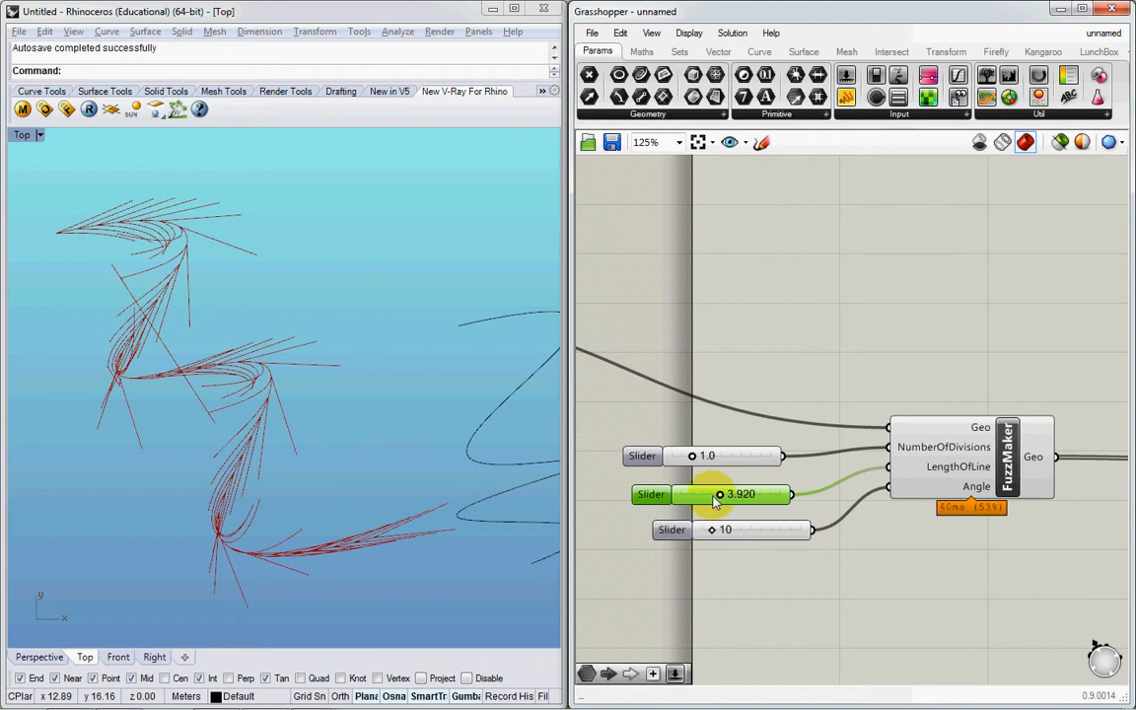
{"action": "left_click_drag", "start_coordinate": [714, 500], "coordinate": [735, 513]}
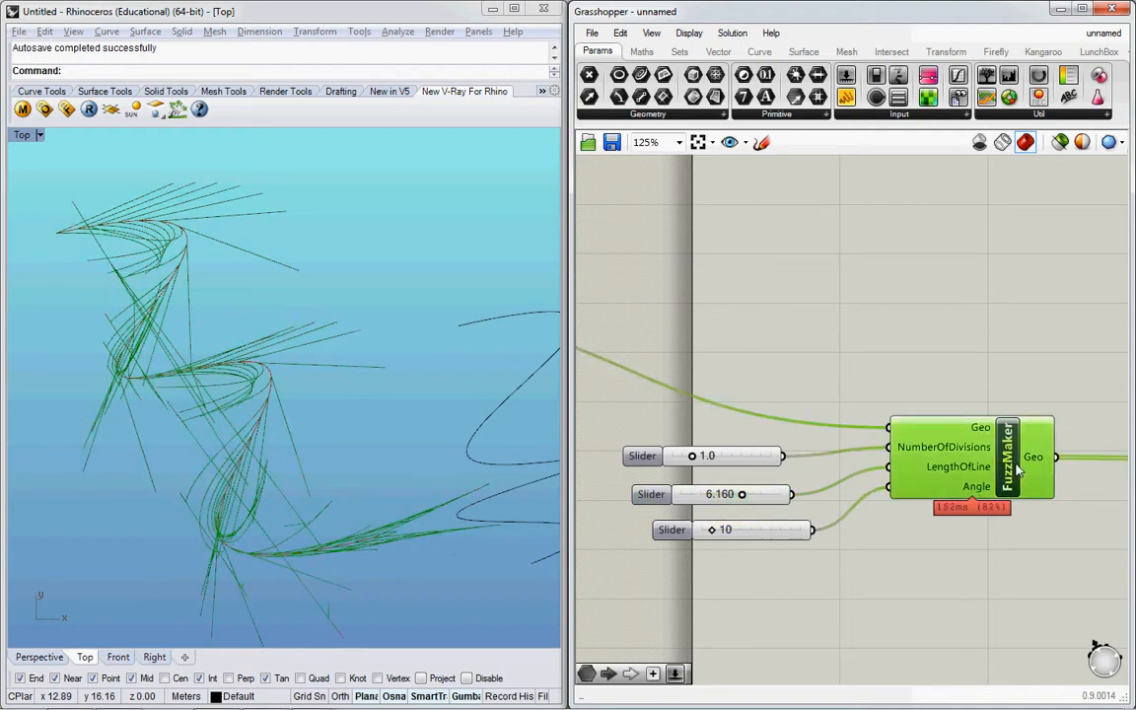
Step: Open the FuzzMaker cluster, set the Mirror component's T input to False, and return to the main definition
{"action": "double_click", "coordinate": [1003, 457]}
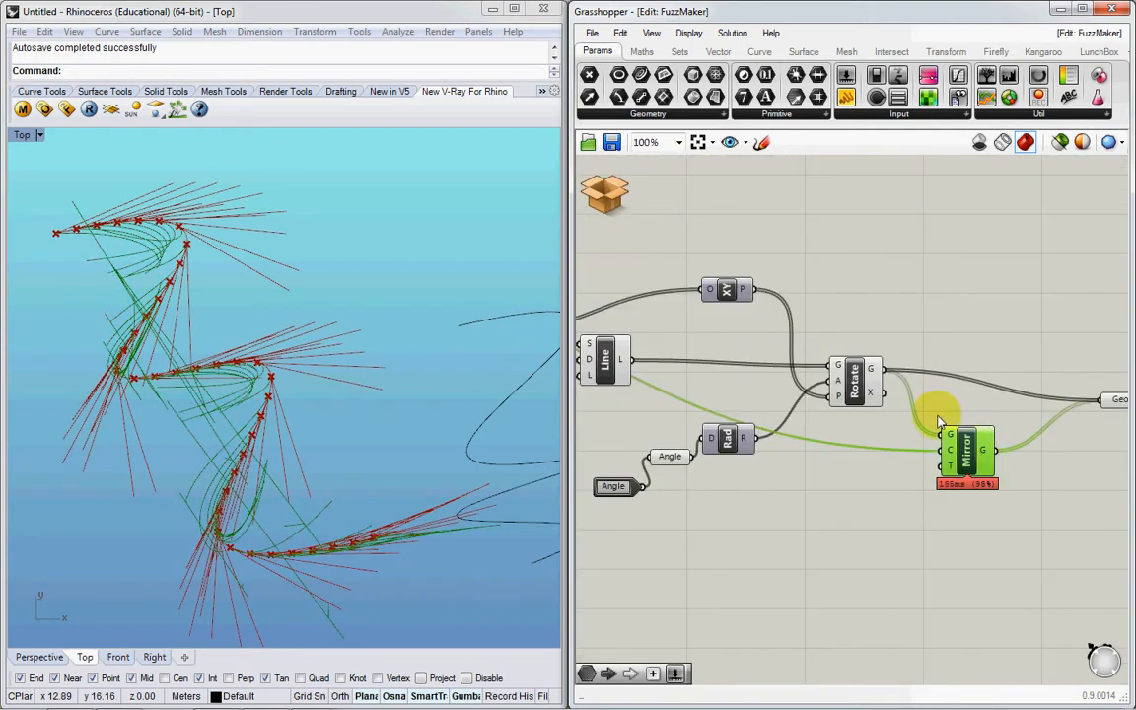
{"action": "scroll", "coordinate": [192, 370], "scroll_direction": "up", "scroll_amount": 2}
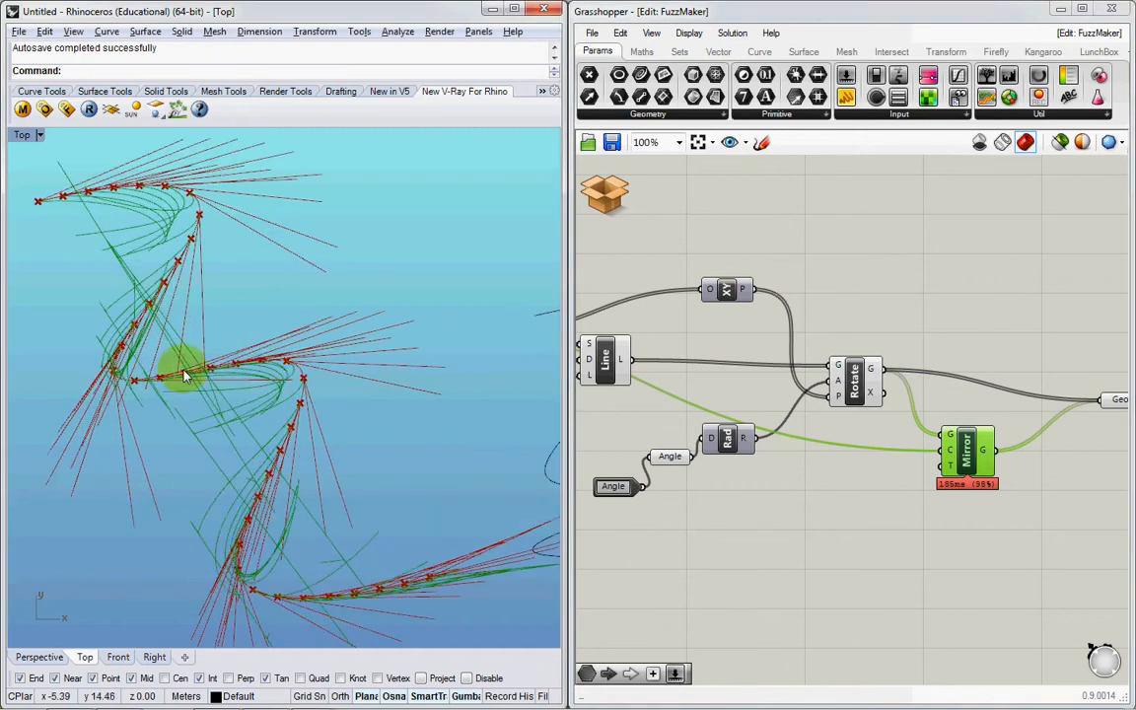
{"action": "right_click", "coordinate": [954, 467]}
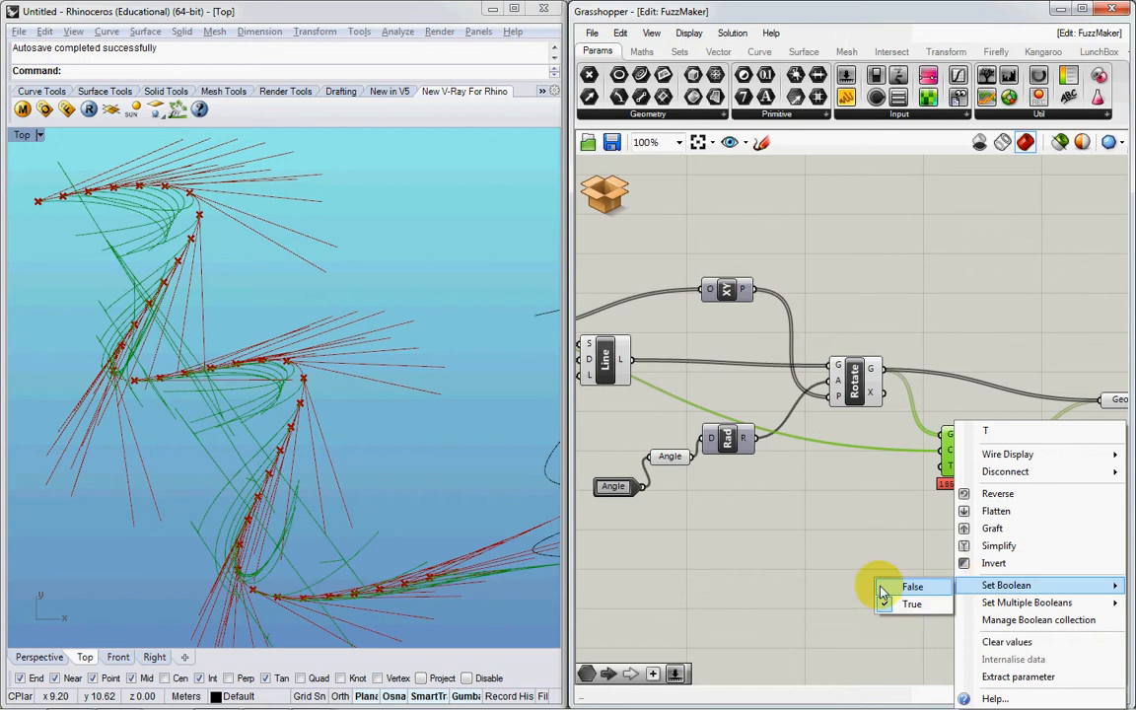
{"action": "left_click", "coordinate": [908, 586]}
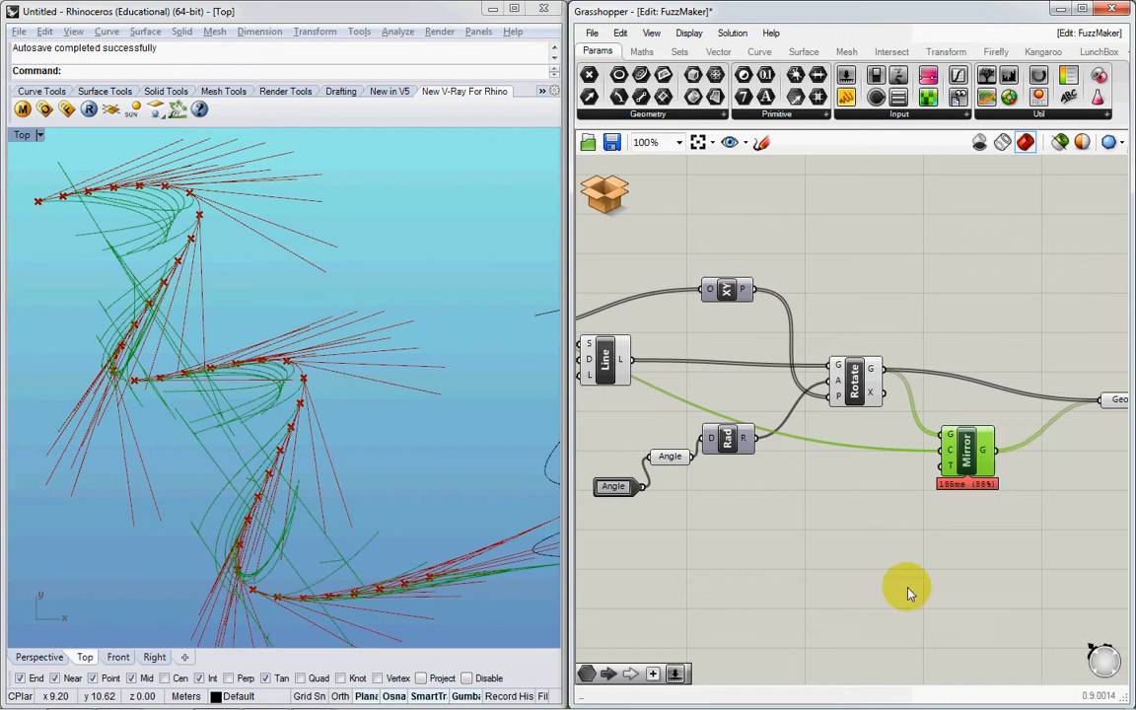
{"action": "right_click", "coordinate": [954, 473]}
{"action": "mouse_move", "coordinate": [887, 525]}
{"action": "left_click", "coordinate": [833, 544]}
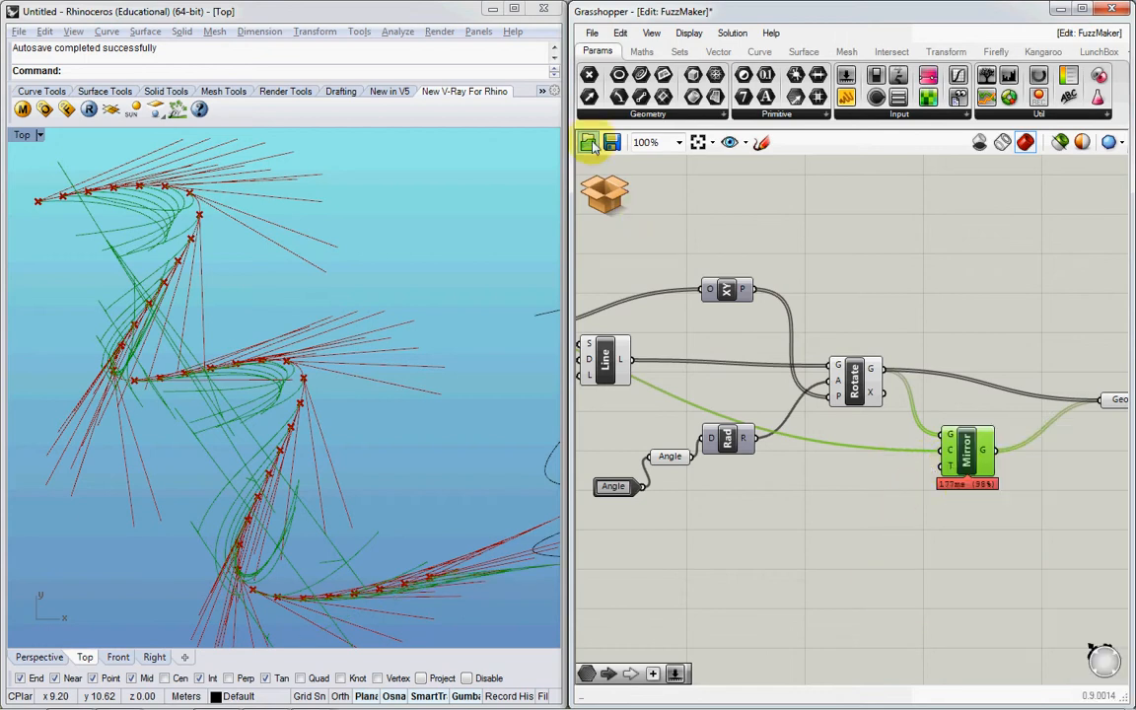
{"action": "left_click", "coordinate": [588, 143]}
{"action": "left_click", "coordinate": [641, 200]}
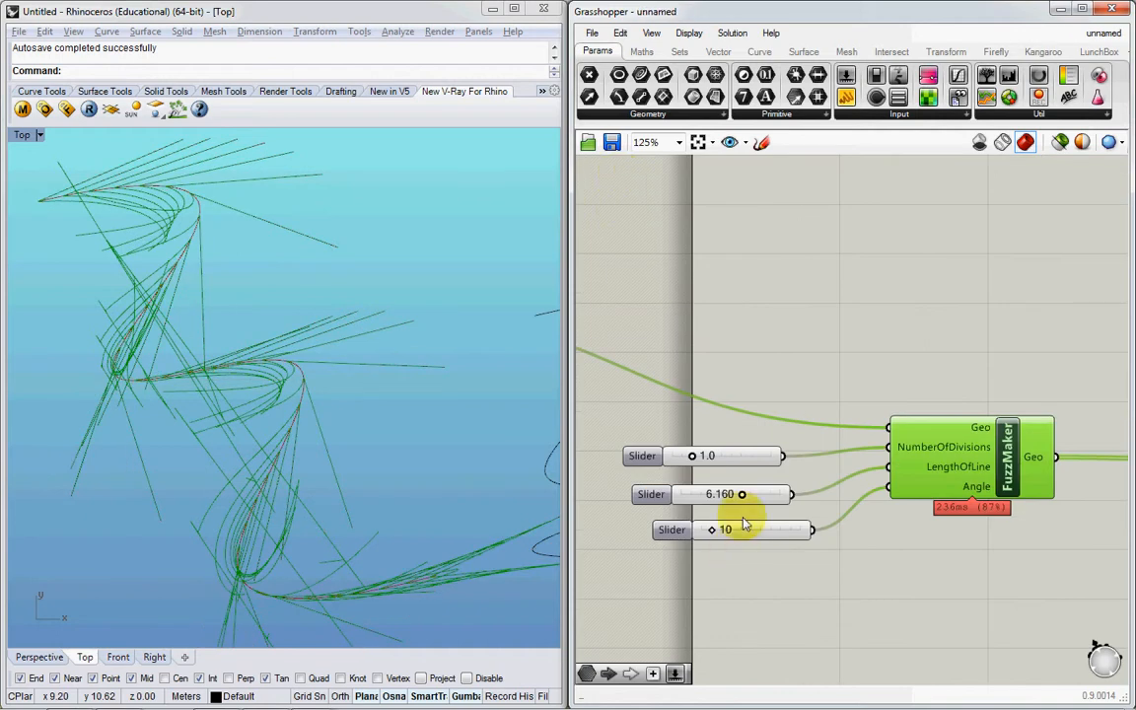
Step: Set the LengthOfLine slider to 2.160
{"action": "left_click_drag", "start_coordinate": [735, 500], "coordinate": [706, 510]}
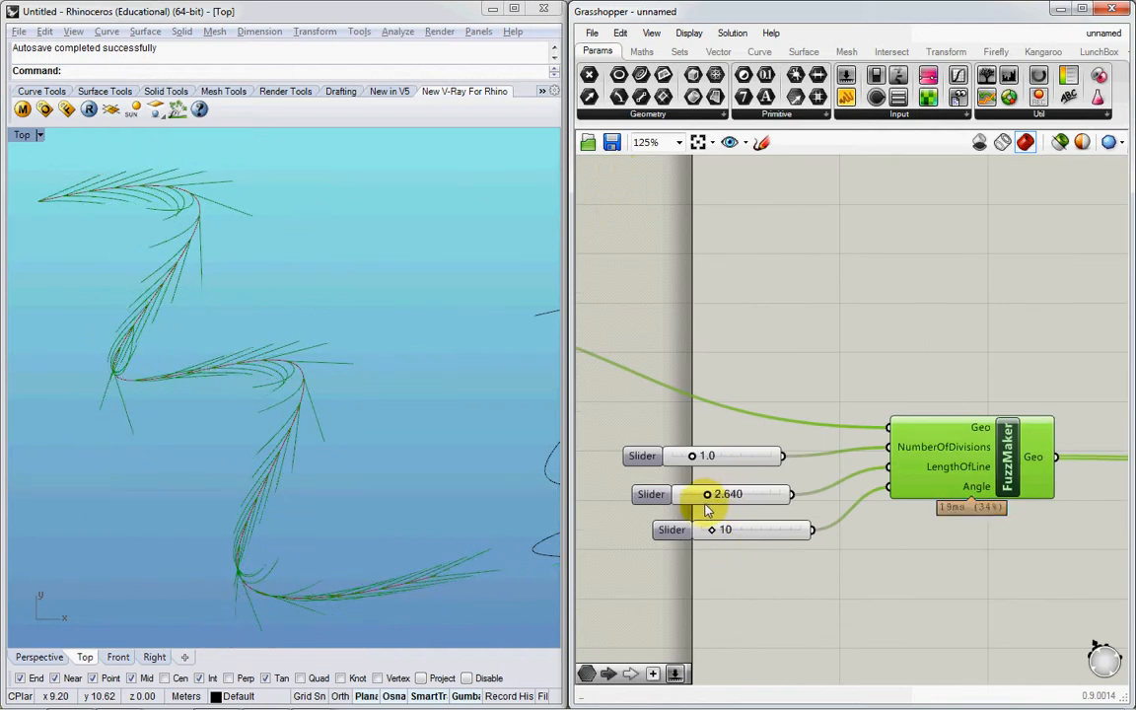
{"action": "left_click", "coordinate": [749, 333]}
{"action": "right_click_drag", "start_coordinate": [365, 336], "coordinate": [315, 363]}
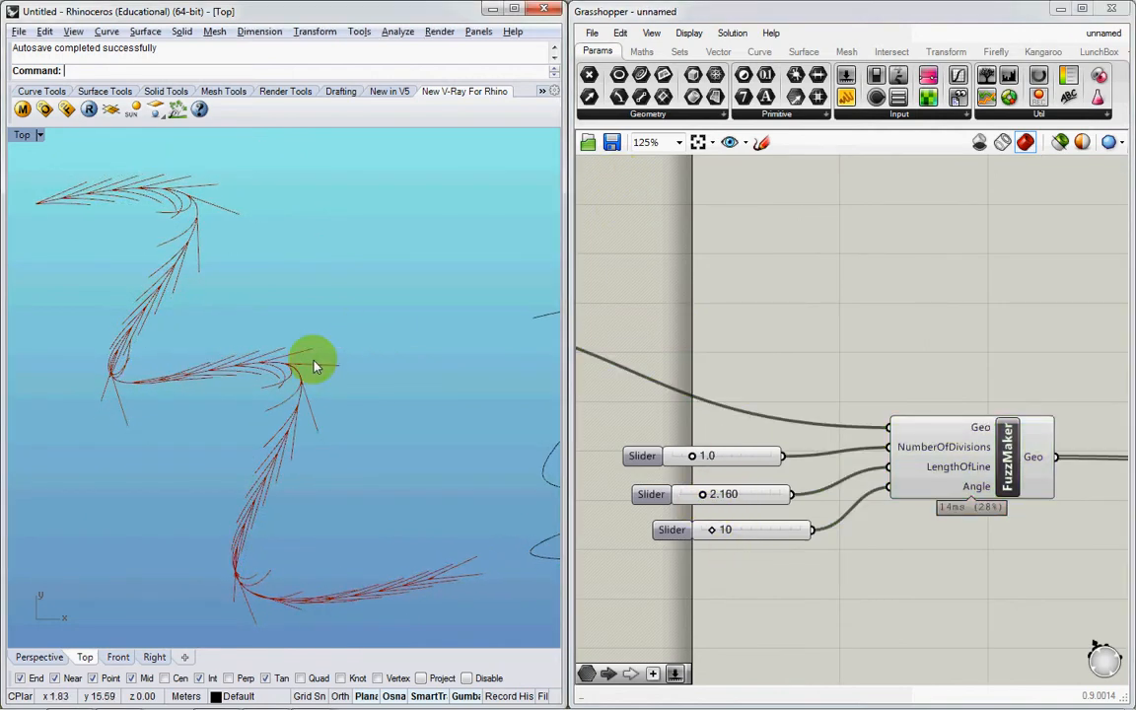
Step: Duplicate the first CirclesAlongLine cluster with its 24 and 0.6 sliders and place the copies beside the FuzzMaker cluster
{"action": "scroll", "coordinate": [314, 362], "scroll_direction": "down", "scroll_amount": 4}
{"action": "right_click_drag", "start_coordinate": [958, 467], "coordinate": [888, 461]}
{"action": "scroll", "coordinate": [887, 460], "scroll_direction": "down", "scroll_amount": 3}
{"action": "right_click_drag", "start_coordinate": [815, 433], "coordinate": [805, 473]}
{"action": "right_click_drag", "start_coordinate": [982, 302], "coordinate": [917, 306]}
{"action": "scroll", "coordinate": [742, 299], "scroll_direction": "up", "scroll_amount": 1}
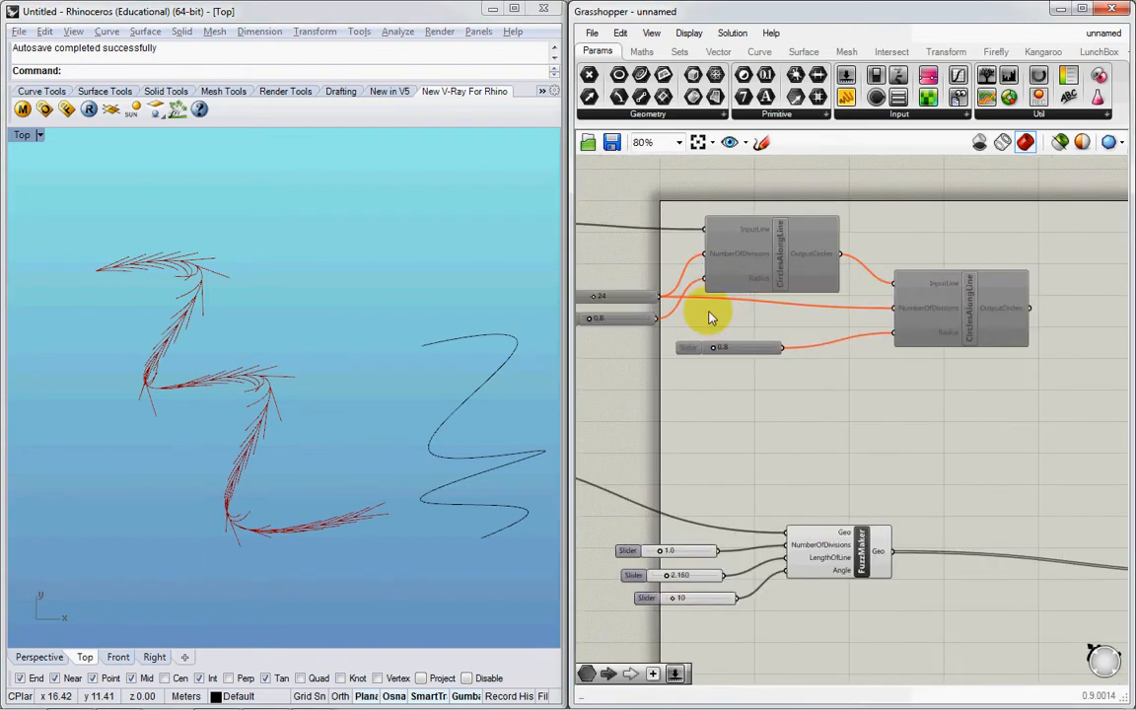
{"action": "left_click_drag", "start_coordinate": [711, 315], "coordinate": [635, 274]}
{"action": "key", "text": "ctrl+c"}
{"action": "key", "text": "ctrl+v"}
{"action": "left_click_drag", "start_coordinate": [763, 277], "coordinate": [982, 588]}
{"action": "left_click", "coordinate": [966, 466]}
Step: Connect FuzzMaker's Geo output to the InputLine of the copied CirclesAlongLine cluster
{"action": "right_click_drag", "start_coordinate": [966, 467], "coordinate": [879, 399]}
{"action": "scroll", "coordinate": [857, 480], "scroll_direction": "up", "scroll_amount": 2}
{"action": "left_click_drag", "start_coordinate": [778, 487], "coordinate": [875, 500]}
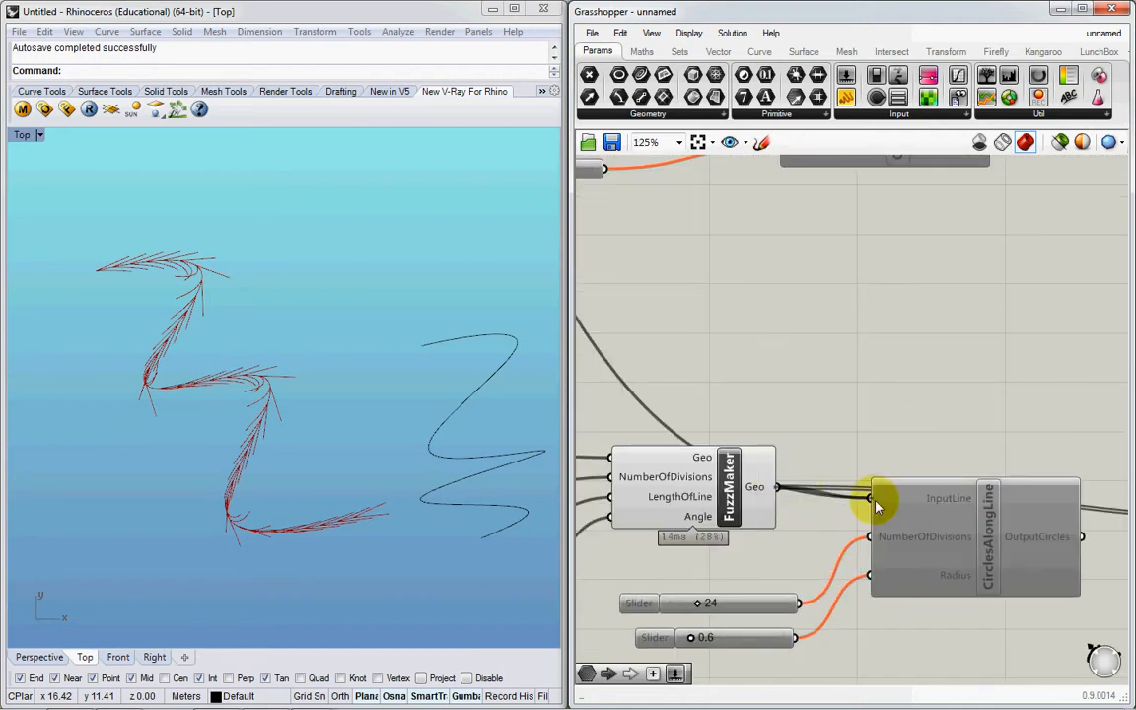
Step: Enable the copied CirclesAlongLine cluster and its two sliders
{"action": "left_click_drag", "start_coordinate": [945, 641], "coordinate": [755, 568]}
{"action": "middle_click", "coordinate": [756, 568]}
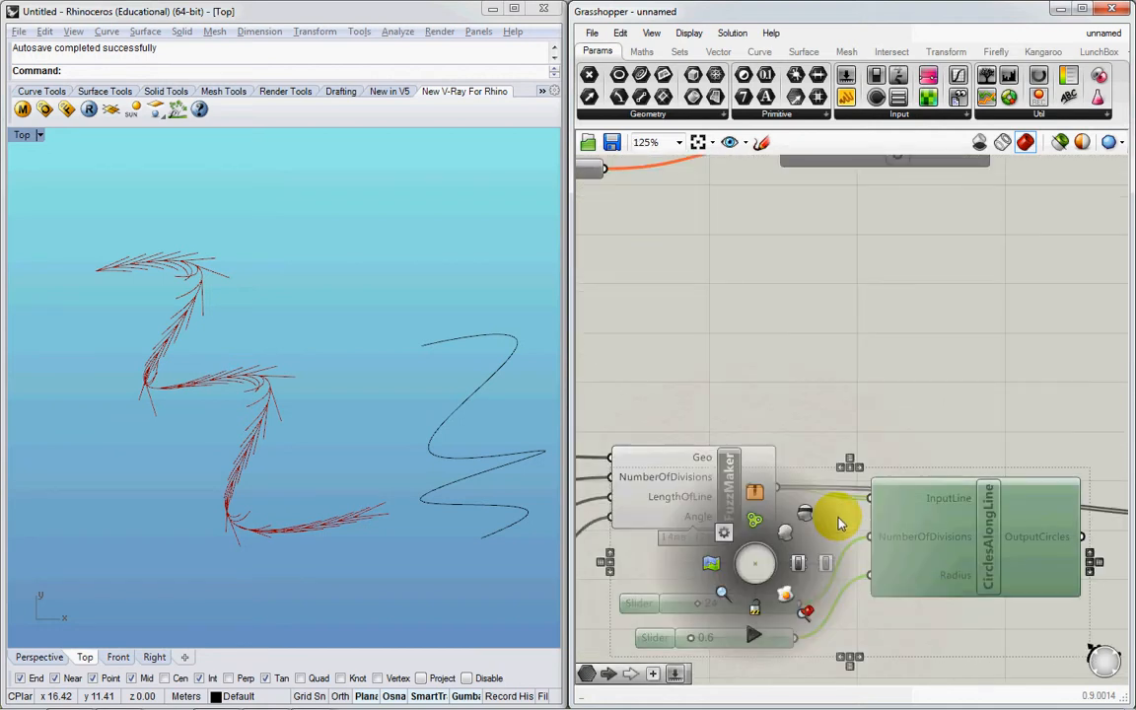
{"action": "left_click", "coordinate": [756, 515]}
{"action": "key", "text": "ctrl+z"}
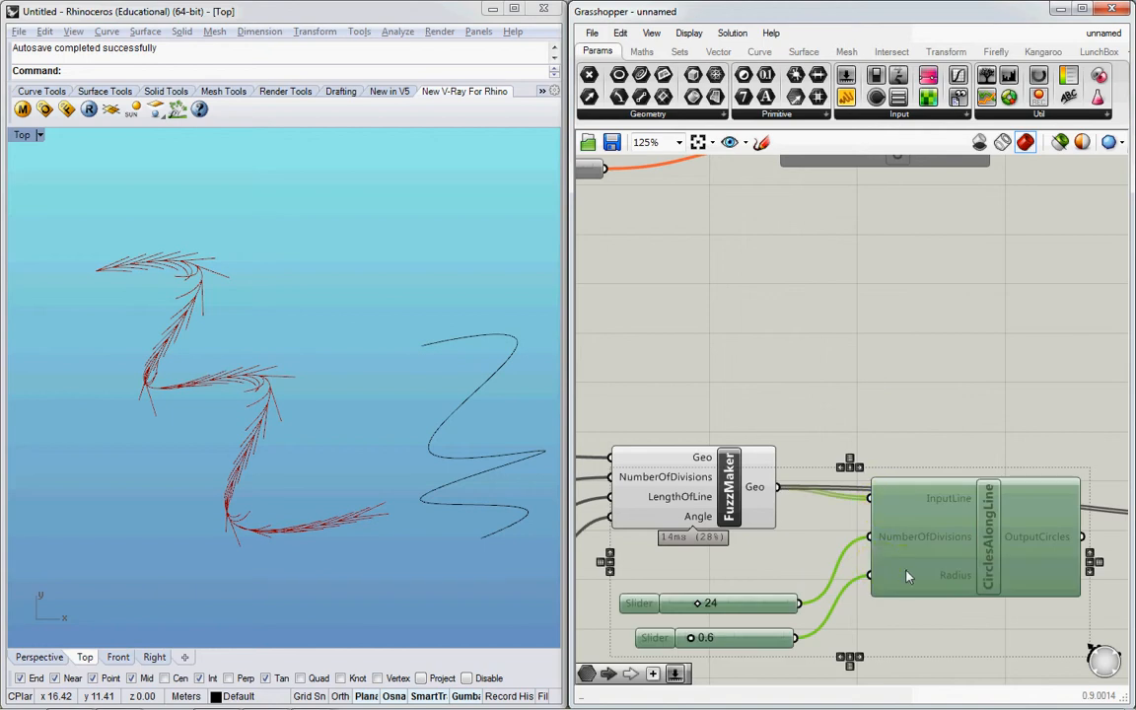
{"action": "middle_click", "coordinate": [909, 549]}
{"action": "left_click", "coordinate": [1026, 416]}
Step: Wire OutputCircles of the copied cluster into the downstream Geo parameter in place of FuzzMaker's output, with the parameter placed closer to the cluster
{"action": "right_click_drag", "start_coordinate": [1029, 414], "coordinate": [757, 381]}
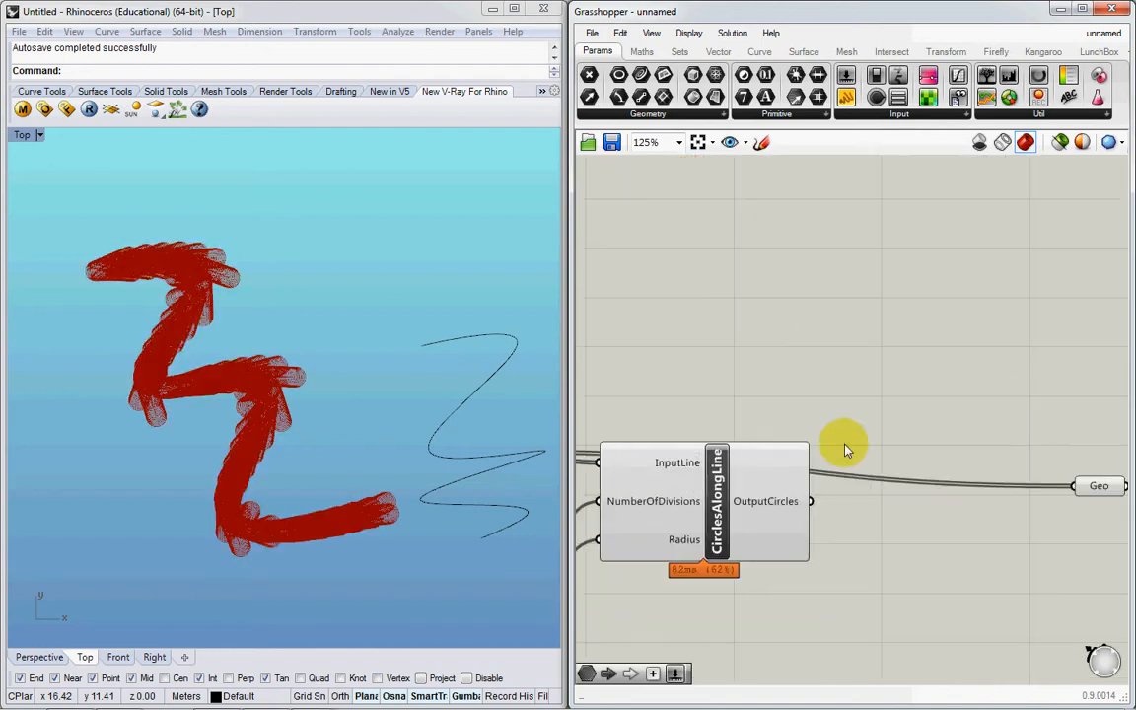
{"action": "left_click_drag", "start_coordinate": [812, 502], "coordinate": [921, 491]}
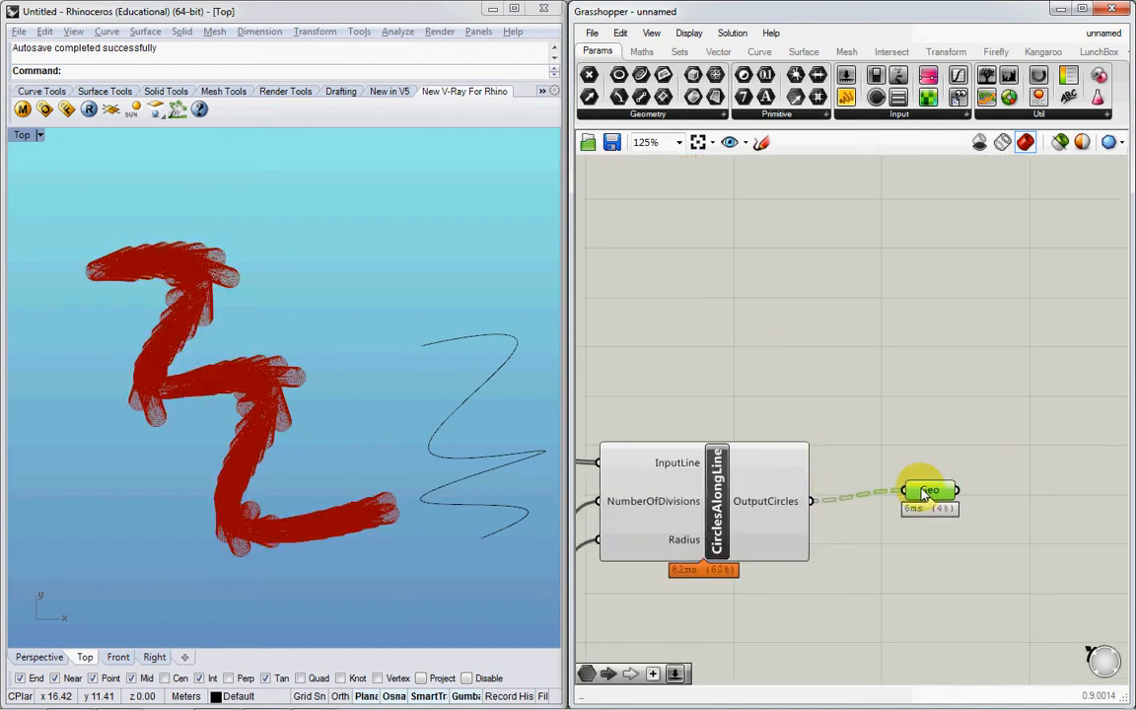
{"action": "scroll", "coordinate": [261, 476], "scroll_direction": "up", "scroll_amount": 5}
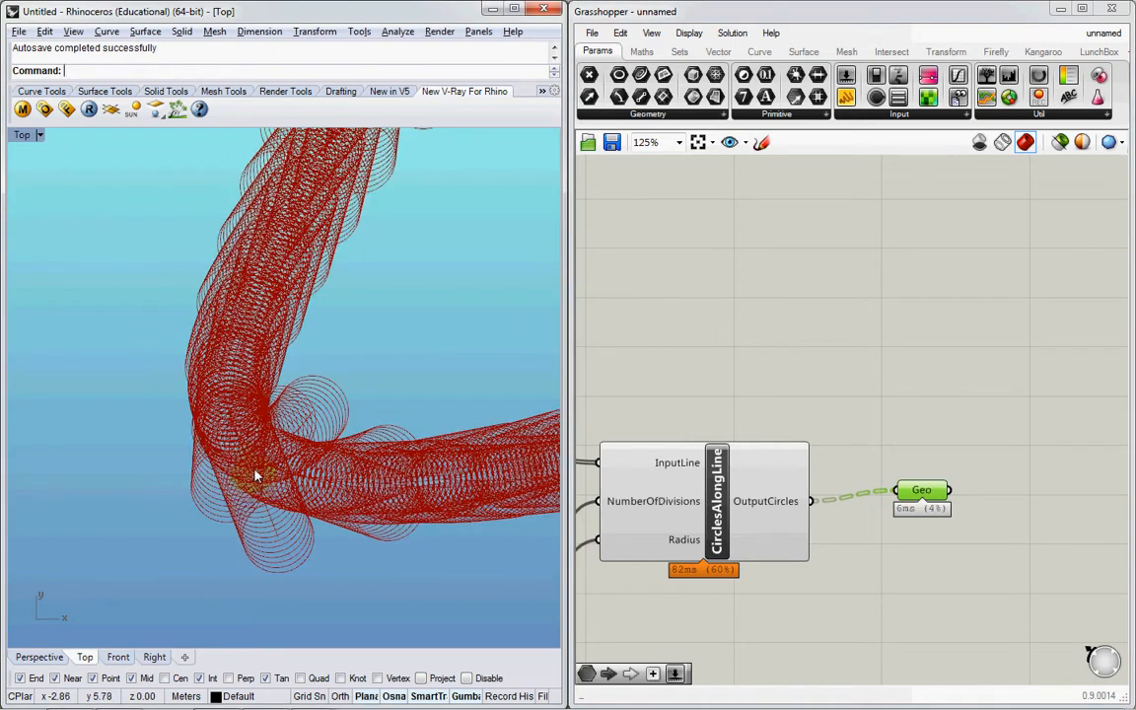
{"action": "scroll", "coordinate": [253, 477], "scroll_direction": "down", "scroll_amount": 1}
Step: Lower the copied cluster's Radius slider to 0.4 and set its maximum to 1
{"action": "right_click_drag", "start_coordinate": [582, 504], "coordinate": [805, 480]}
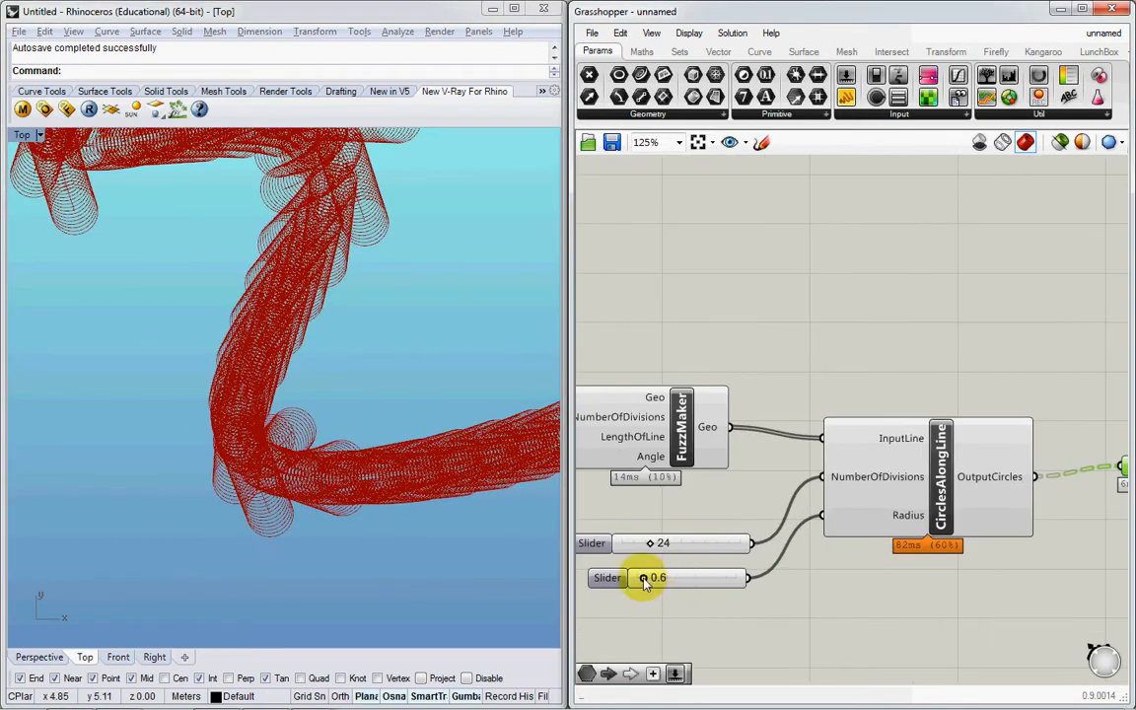
{"action": "mouse_move", "coordinate": [642, 580]}
{"action": "left_mouse_down"}
{"action": "mouse_move", "coordinate": [659, 580]}
{"action": "mouse_move", "coordinate": [636, 583]}
{"action": "left_mouse_up"}
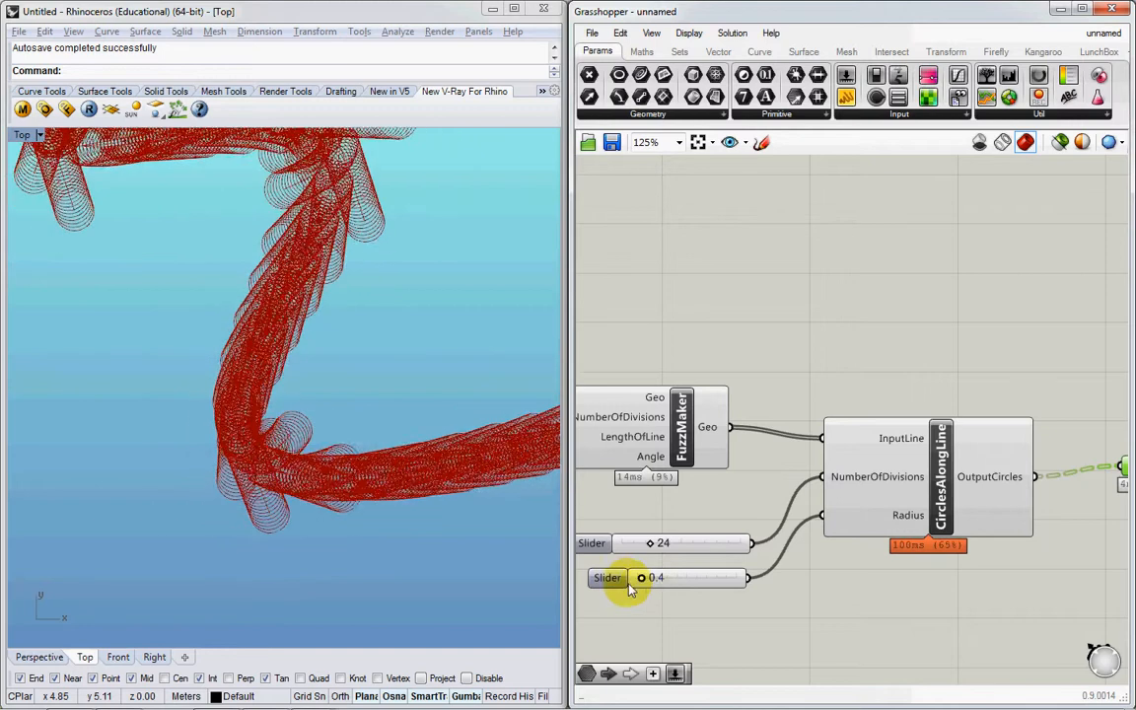
{"action": "double_click", "coordinate": [620, 584]}
{"action": "double_click", "coordinate": [687, 585]}
{"action": "type", "text": "1"}
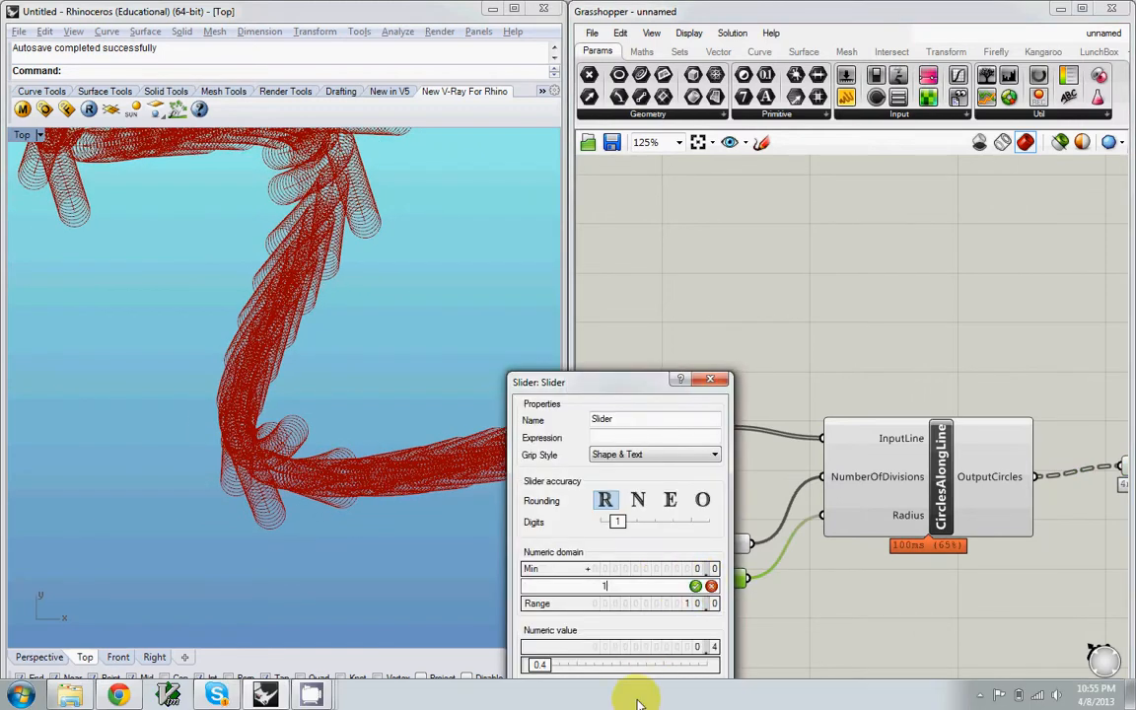
{"action": "key", "text": "Return"}
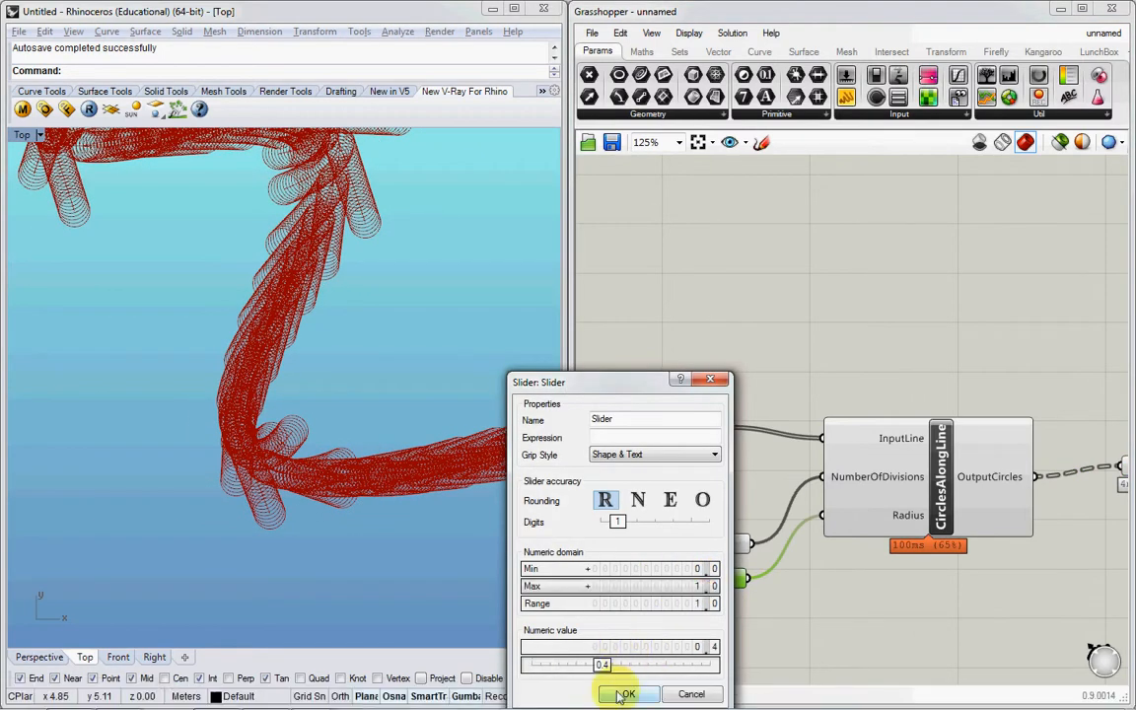
{"action": "left_click", "coordinate": [623, 696]}
Step: Set the Radius slider of the copied CirclesAlongLine cluster to 0.1 and inspect the circles along the fuzz lines
{"action": "left_click_drag", "start_coordinate": [662, 588], "coordinate": [641, 589]}
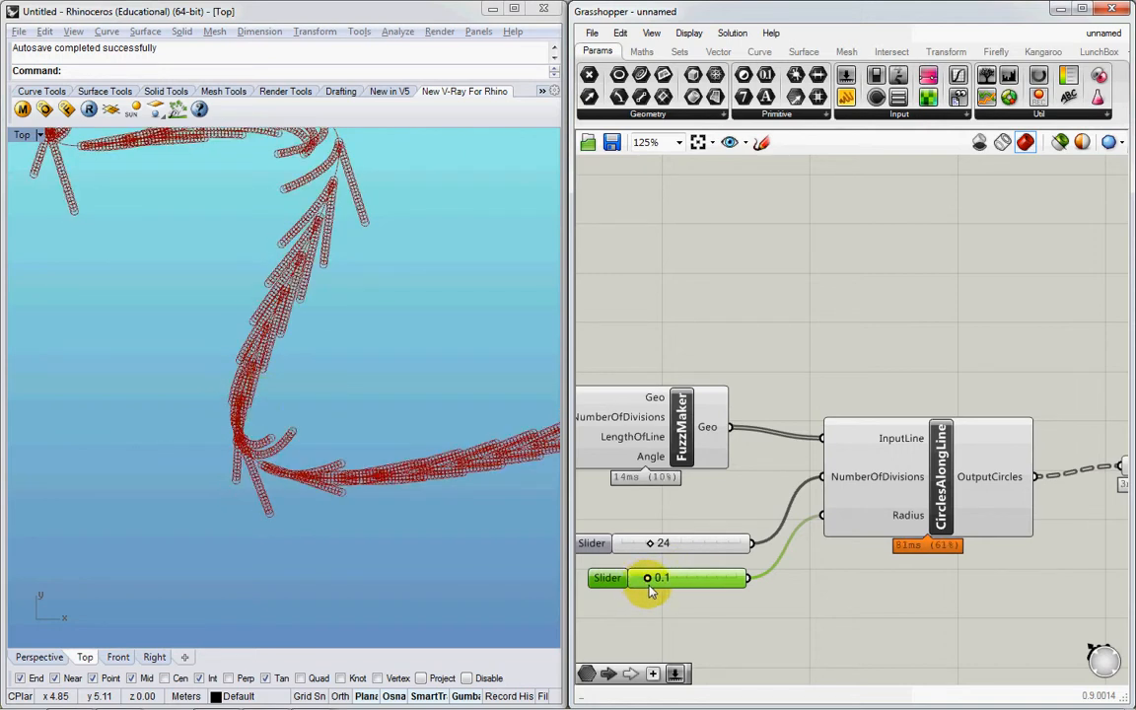
{"action": "right_click_drag", "start_coordinate": [259, 399], "coordinate": [360, 306]}
{"action": "scroll", "coordinate": [360, 305], "scroll_direction": "up", "scroll_amount": 10}
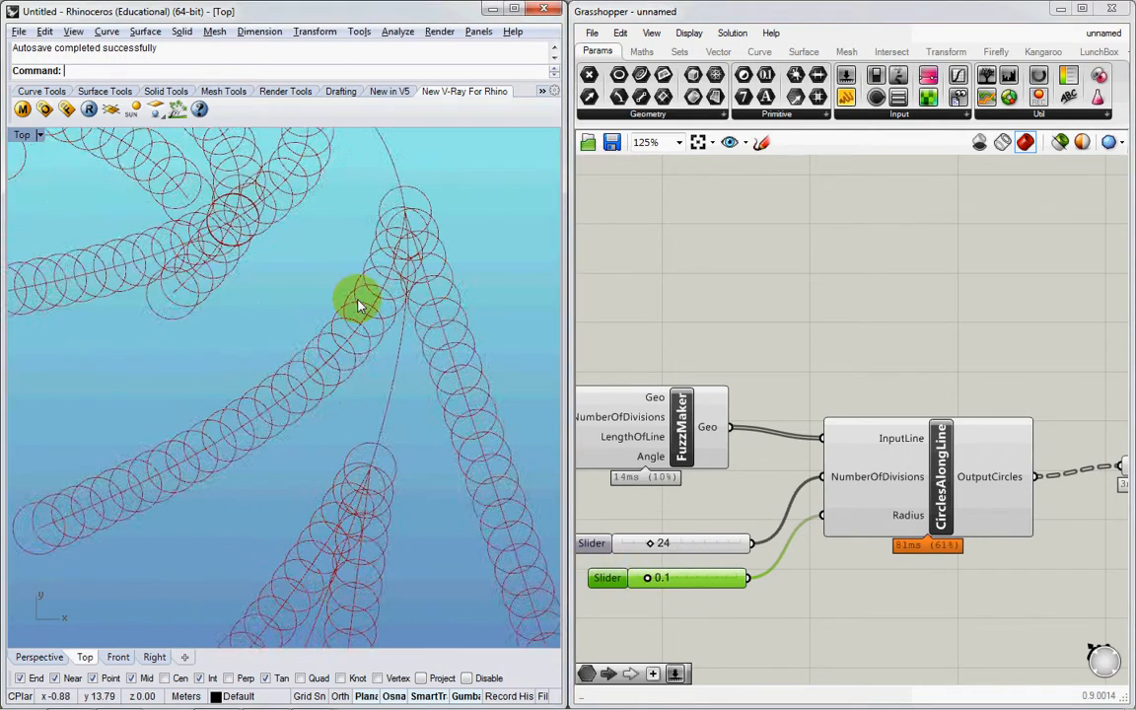
{"action": "scroll", "coordinate": [360, 306], "scroll_direction": "down", "scroll_amount": 10}
Step: Set the NumberOfDivisions slider of the copied CirclesAlongLine cluster to 5
{"action": "right_click_drag", "start_coordinate": [698, 458], "coordinate": [702, 464]}
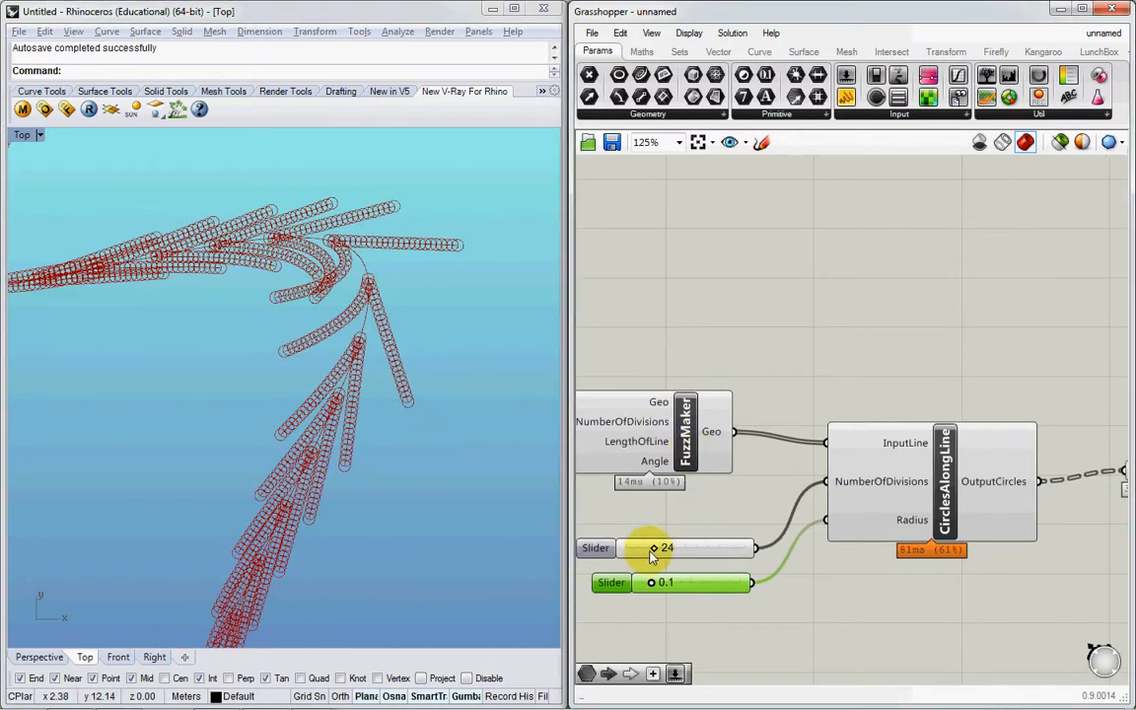
{"action": "left_click_drag", "start_coordinate": [666, 552], "coordinate": [635, 557]}
{"action": "right_click_drag", "start_coordinate": [552, 473], "coordinate": [301, 298]}
{"action": "right_click_drag", "start_coordinate": [786, 403], "coordinate": [986, 421]}
{"action": "right_click_drag", "start_coordinate": [680, 385], "coordinate": [787, 406]}
{"action": "right_click_drag", "start_coordinate": [269, 359], "coordinate": [293, 333]}
Step: Turn off the preview of the Geo parameter feeding FuzzMaker and hide the base curve in the Rhino viewport
{"action": "right_click_drag", "start_coordinate": [664, 379], "coordinate": [828, 424]}
{"action": "scroll", "coordinate": [652, 365], "scroll_direction": "down", "scroll_amount": 3}
{"action": "scroll", "coordinate": [654, 369], "scroll_direction": "up", "scroll_amount": 2}
{"action": "left_click", "coordinate": [651, 367]}
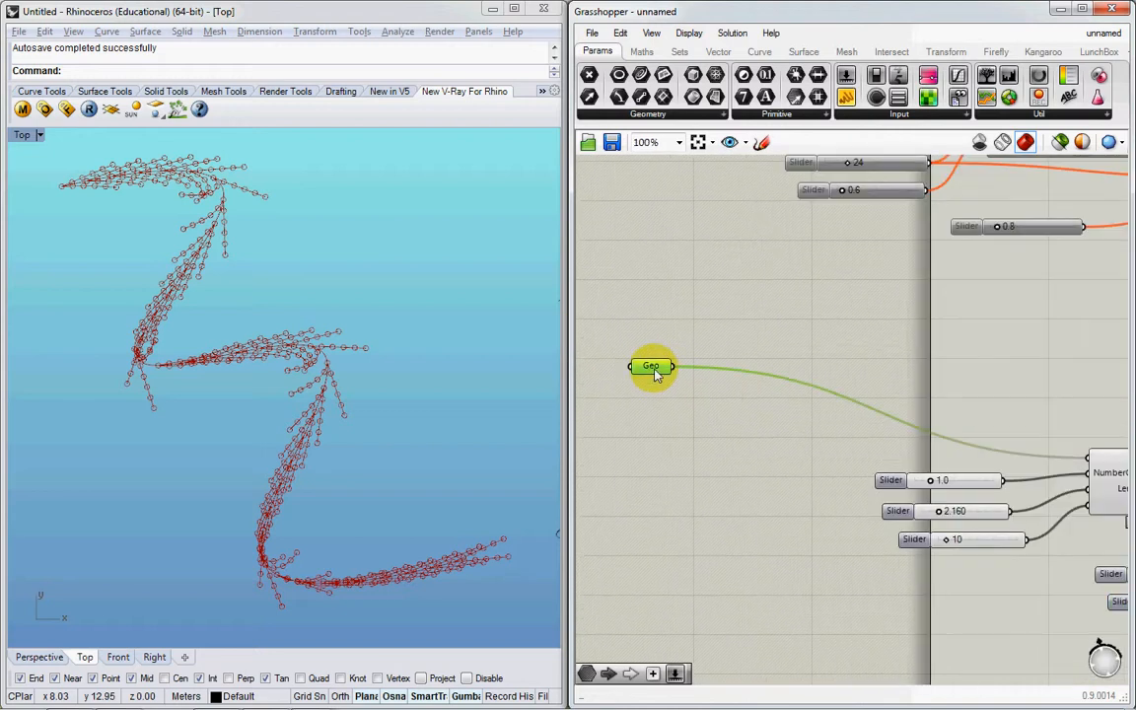
{"action": "middle_click", "coordinate": [655, 370]}
{"action": "left_click", "coordinate": [701, 328]}
{"action": "left_click_drag", "start_coordinate": [426, 324], "coordinate": [260, 464]}
{"action": "key", "text": "ctrl+h"}
{"action": "scroll", "coordinate": [313, 330], "scroll_direction": "up", "scroll_amount": 5}
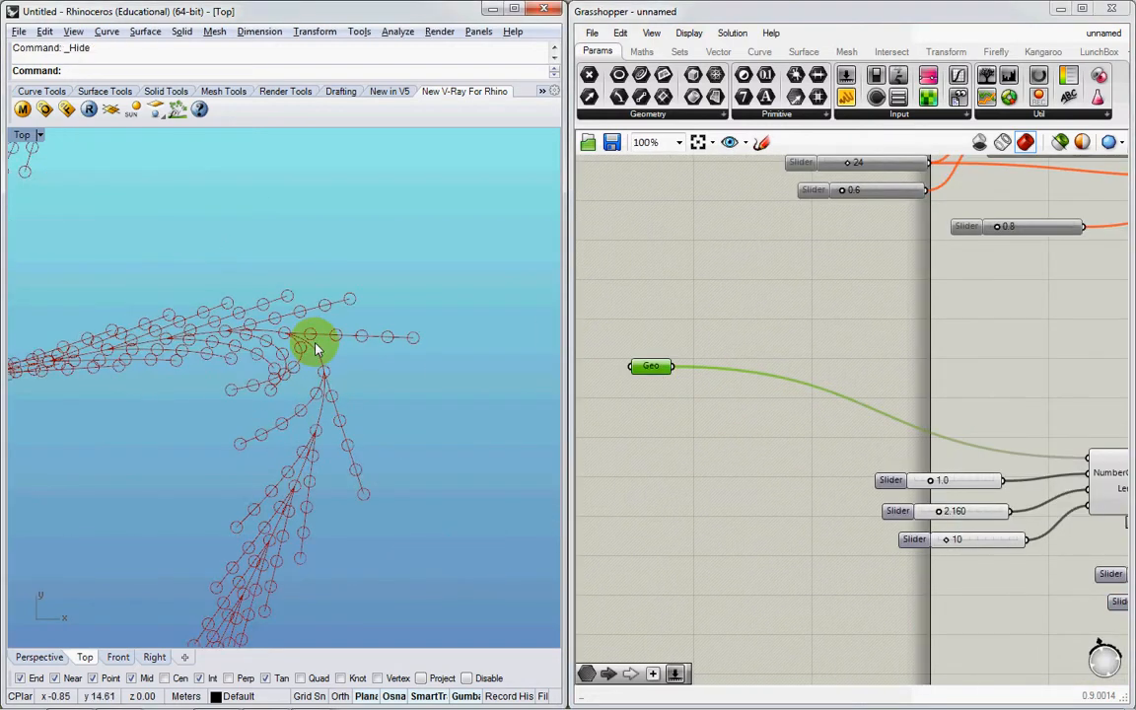
{"action": "scroll", "coordinate": [316, 343], "scroll_direction": "down", "scroll_amount": 2}
Step: Turn off the FuzzMaker cluster's preview to leave only the circles displayed along its lines
{"action": "right_click_drag", "start_coordinate": [922, 403], "coordinate": [588, 390]}
{"action": "left_click", "coordinate": [840, 466]}
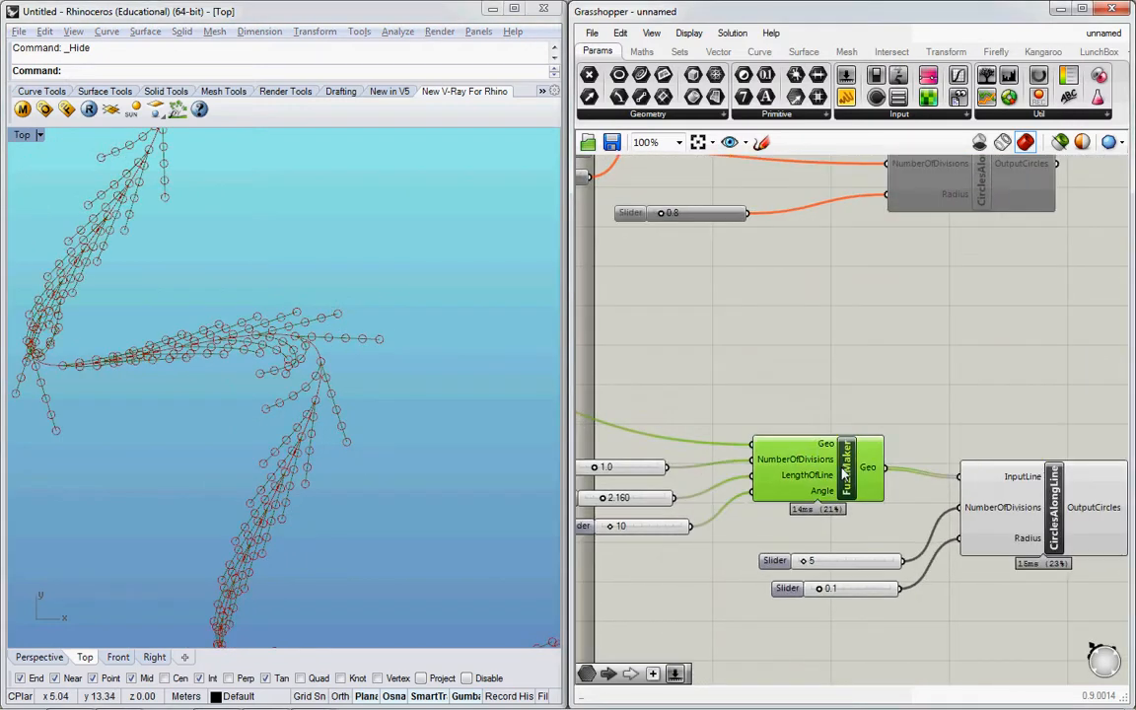
{"action": "middle_click", "coordinate": [841, 467]}
{"action": "left_click", "coordinate": [868, 432]}
{"action": "scroll", "coordinate": [440, 418], "scroll_direction": "down", "scroll_amount": 4}
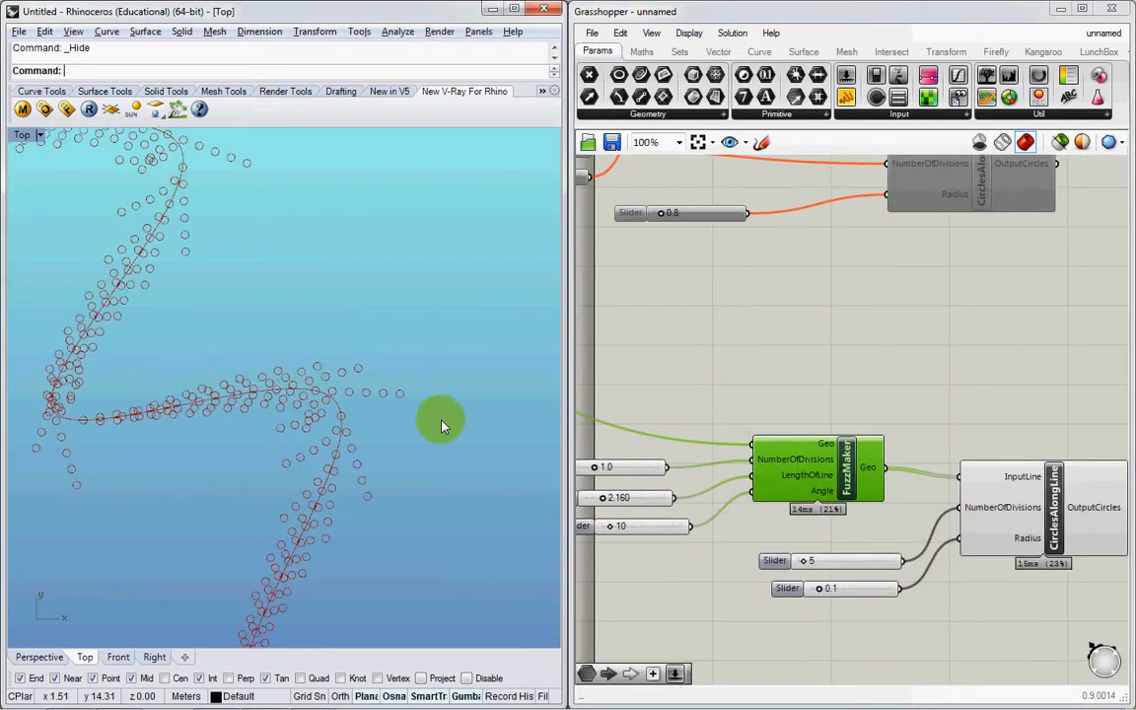
{"action": "scroll", "coordinate": [316, 407], "scroll_direction": "up", "scroll_amount": 5}
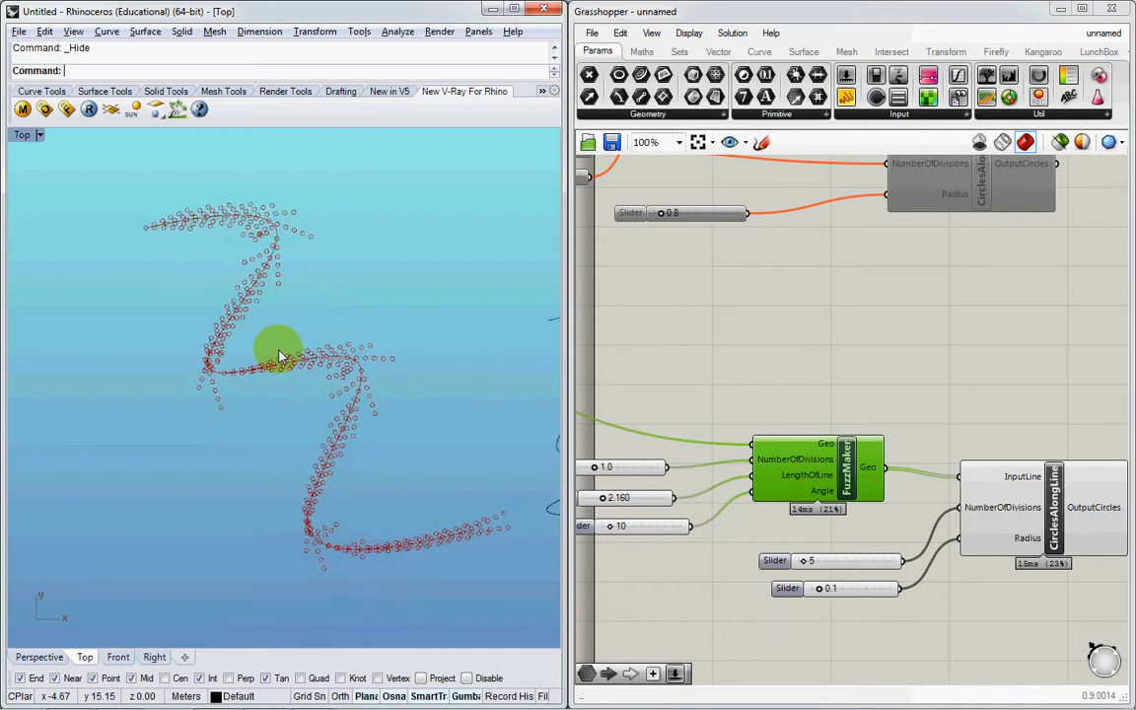
Step: Set the NumberOfDivisions slider of the copied CirclesAlongLine cluster to 16 and inspect the circles in the Top viewport
{"action": "left_click_drag", "start_coordinate": [818, 590], "coordinate": [814, 560]}
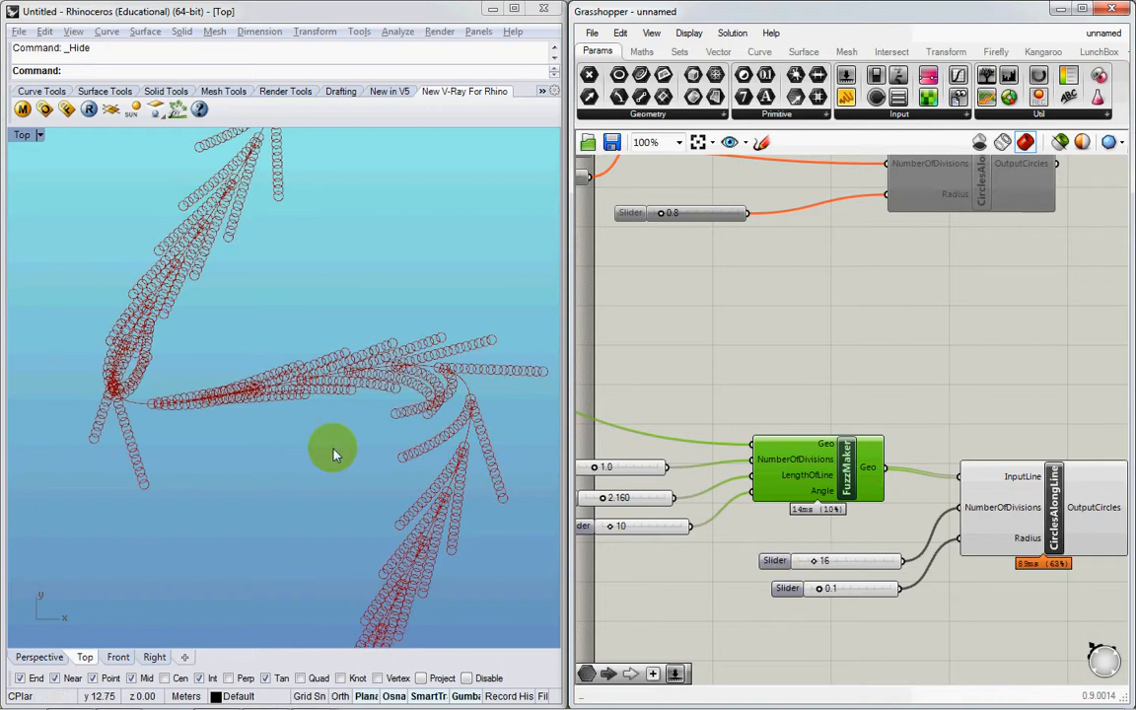
{"action": "right_click_drag", "start_coordinate": [329, 451], "coordinate": [93, 167]}
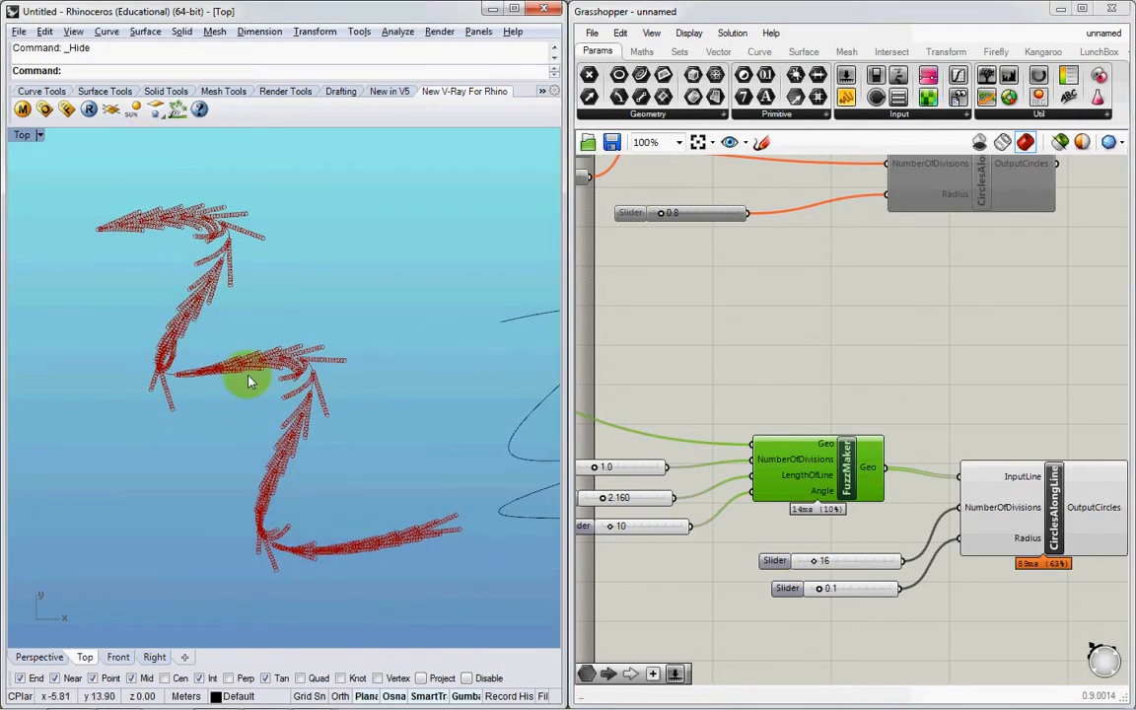
{"action": "right_click_drag", "start_coordinate": [250, 383], "coordinate": [107, 581]}
{"action": "right_click_drag", "start_coordinate": [157, 392], "coordinate": [259, 304]}
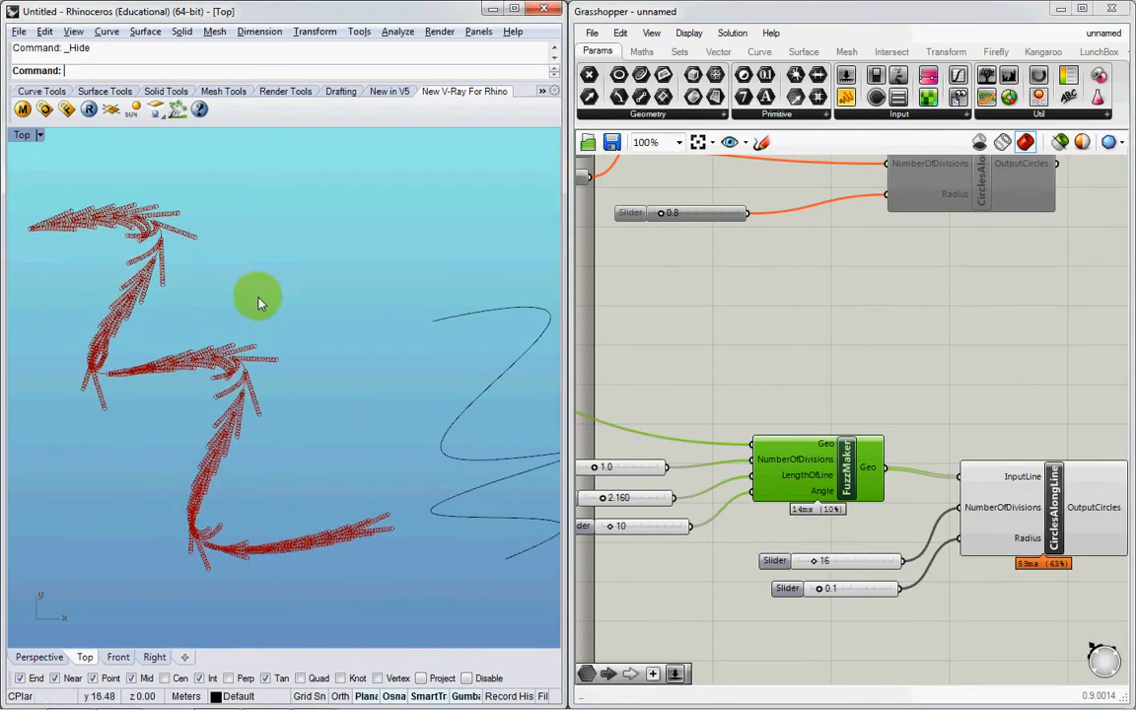
{"action": "left_click_drag", "start_coordinate": [174, 394], "coordinate": [172, 394]}
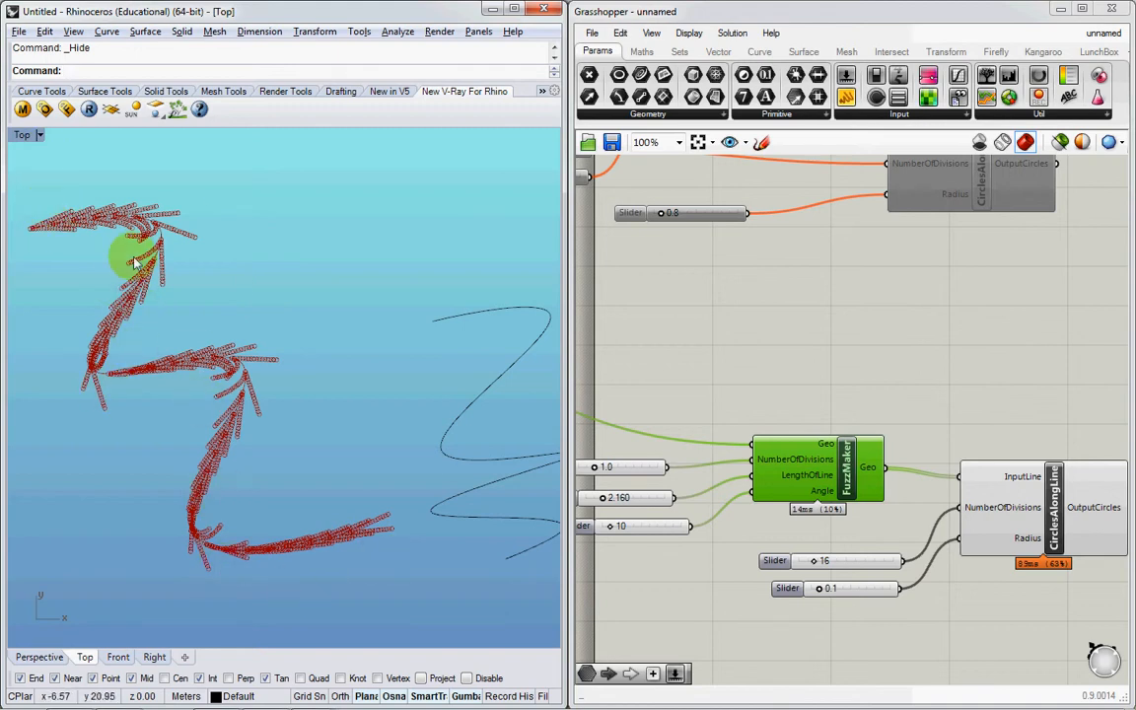
Step: Toggle the preview of the Geo parameter that feeds the FuzzMaker cluster
{"action": "left_click", "coordinate": [1045, 500]}
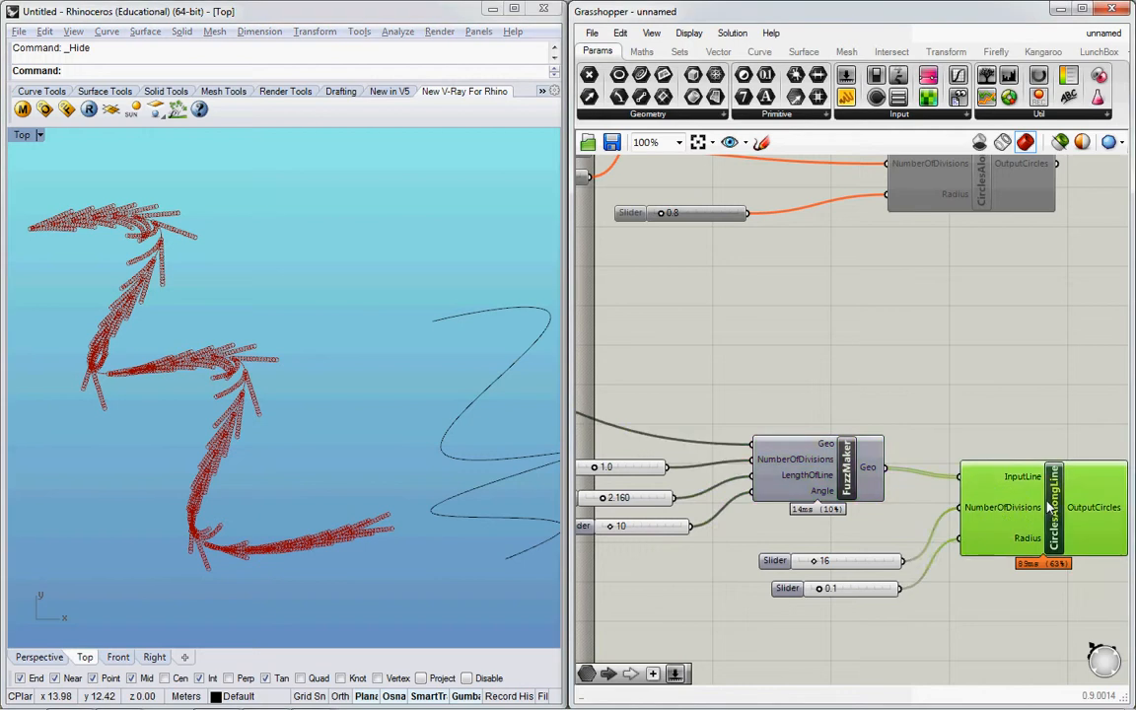
{"action": "scroll", "coordinate": [1022, 501], "scroll_direction": "down", "scroll_amount": 2}
{"action": "right_click_drag", "start_coordinate": [681, 421], "coordinate": [806, 421]}
{"action": "left_click", "coordinate": [662, 444]}
{"action": "middle_click", "coordinate": [664, 432]}
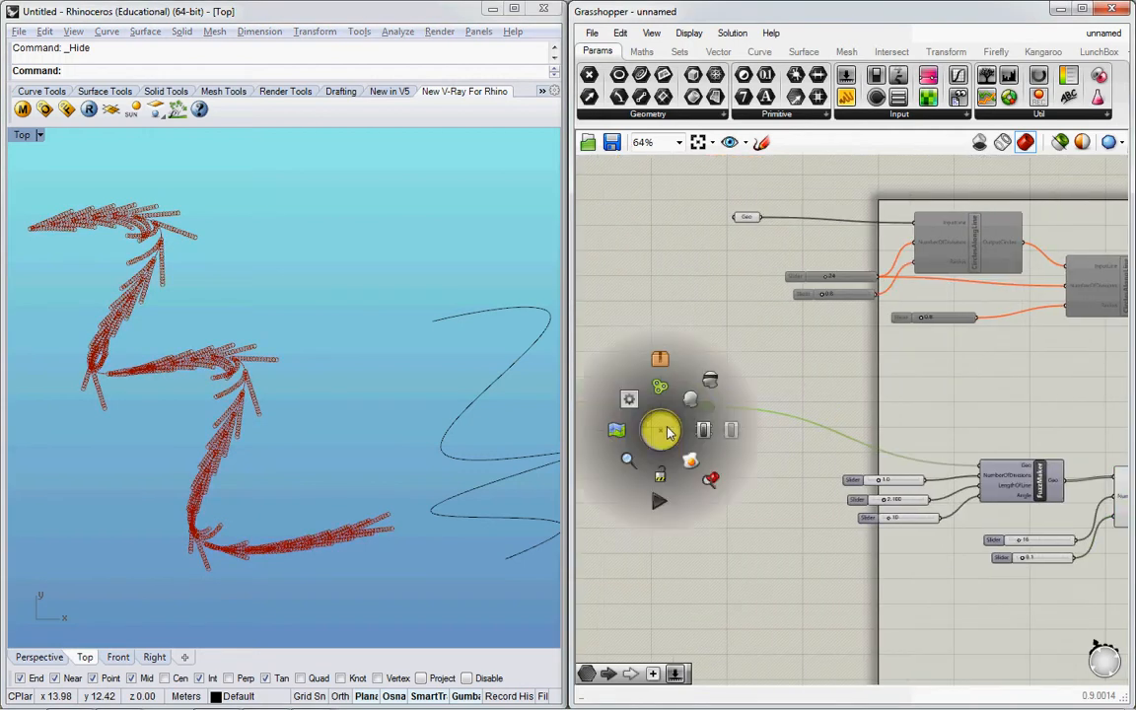
{"action": "left_click", "coordinate": [698, 398]}
Step: Move the FuzzMaker cluster and its three sliders up and away from the CirclesAlongLine cluster
{"action": "right_click_drag", "start_coordinate": [840, 510], "coordinate": [773, 440]}
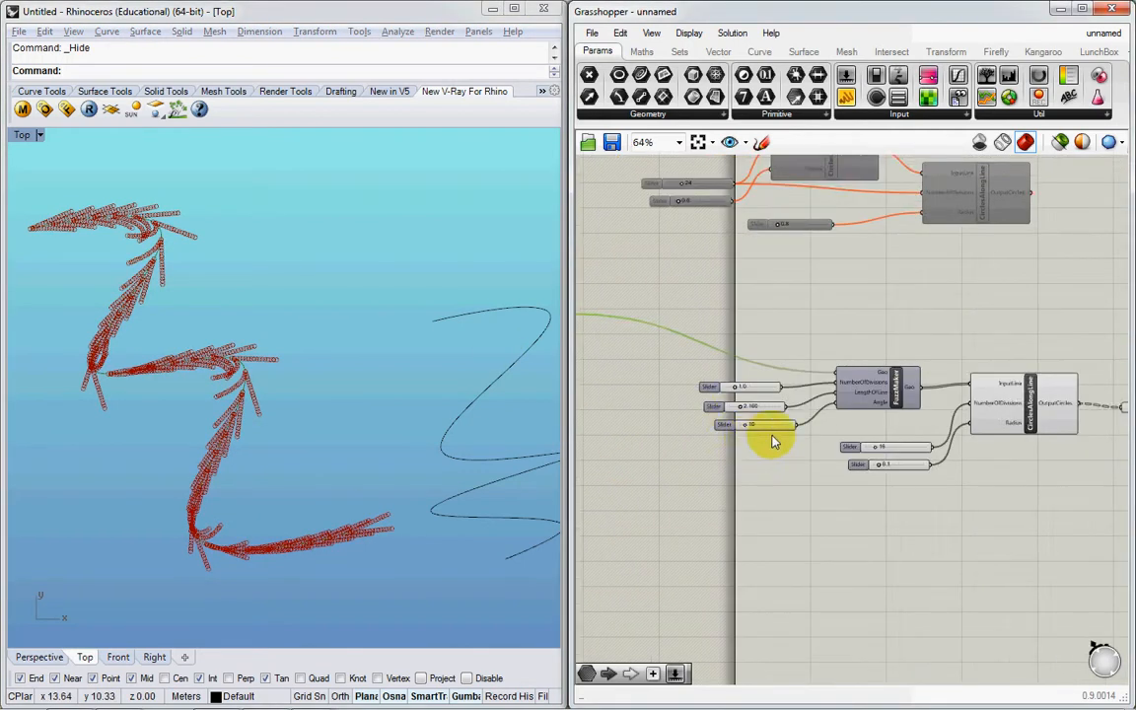
{"action": "scroll", "coordinate": [773, 441], "scroll_direction": "up", "scroll_amount": 1}
{"action": "scroll", "coordinate": [824, 395], "scroll_direction": "down", "scroll_amount": 2}
{"action": "left_click_drag", "start_coordinate": [724, 362], "coordinate": [720, 360]}
{"action": "scroll", "coordinate": [837, 396], "scroll_direction": "up", "scroll_amount": 3}
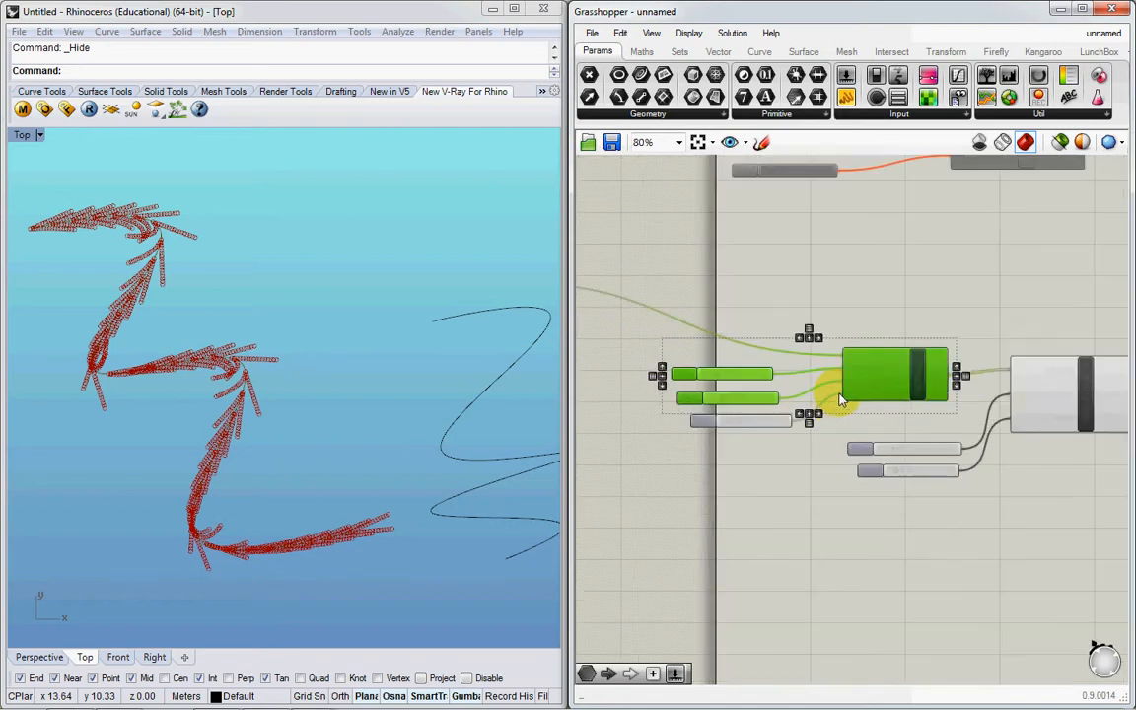
{"action": "left_click_drag", "start_coordinate": [865, 319], "coordinate": [698, 433]}
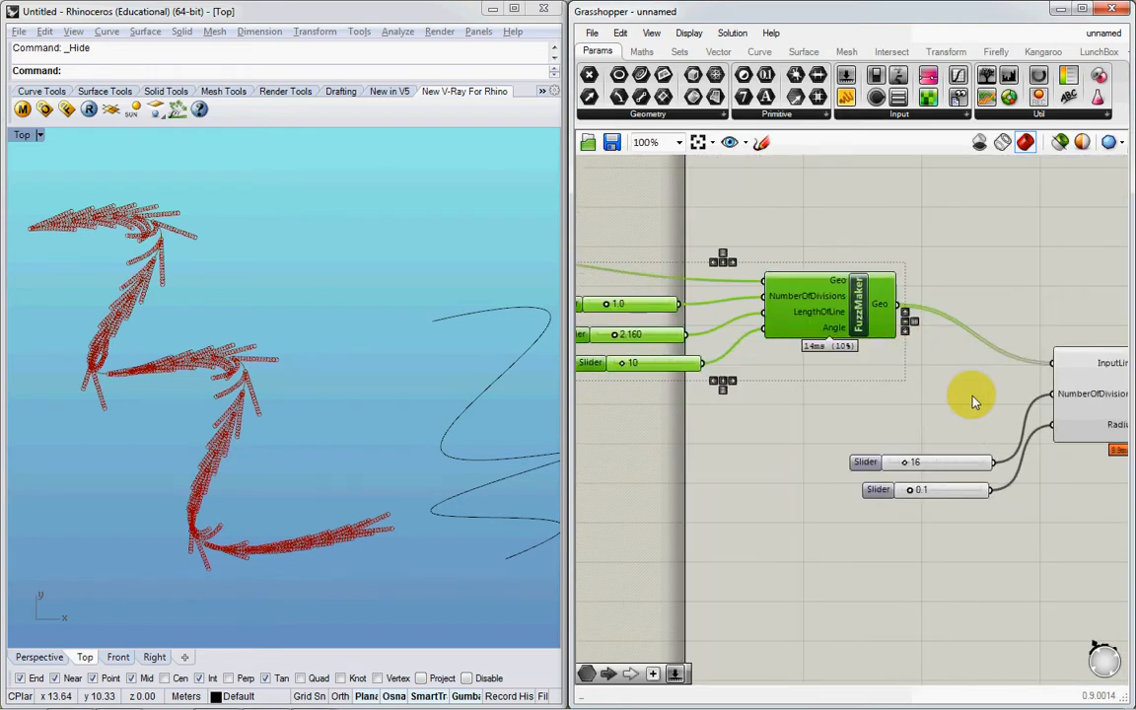
{"action": "scroll", "coordinate": [973, 399], "scroll_direction": "down", "scroll_amount": 2}
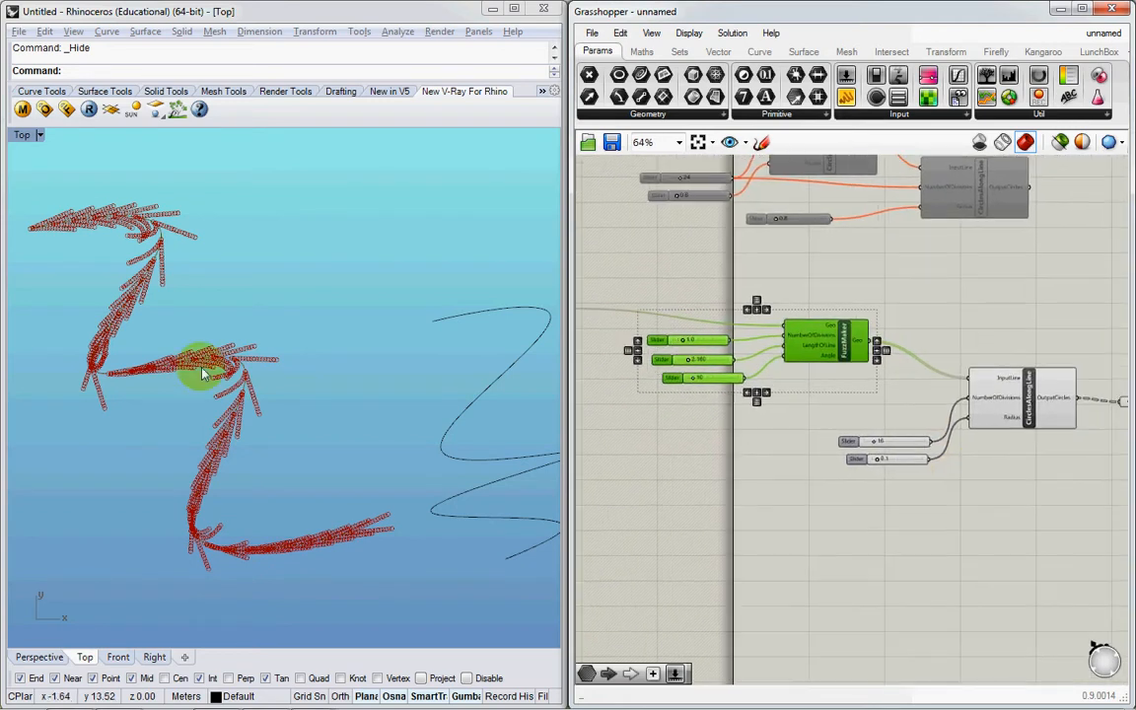
Step: Bake the Geo parameter connected to OutputCircles so the circles along the fuzz lines become Rhino geometry
{"action": "right_click_drag", "start_coordinate": [1014, 460], "coordinate": [690, 486]}
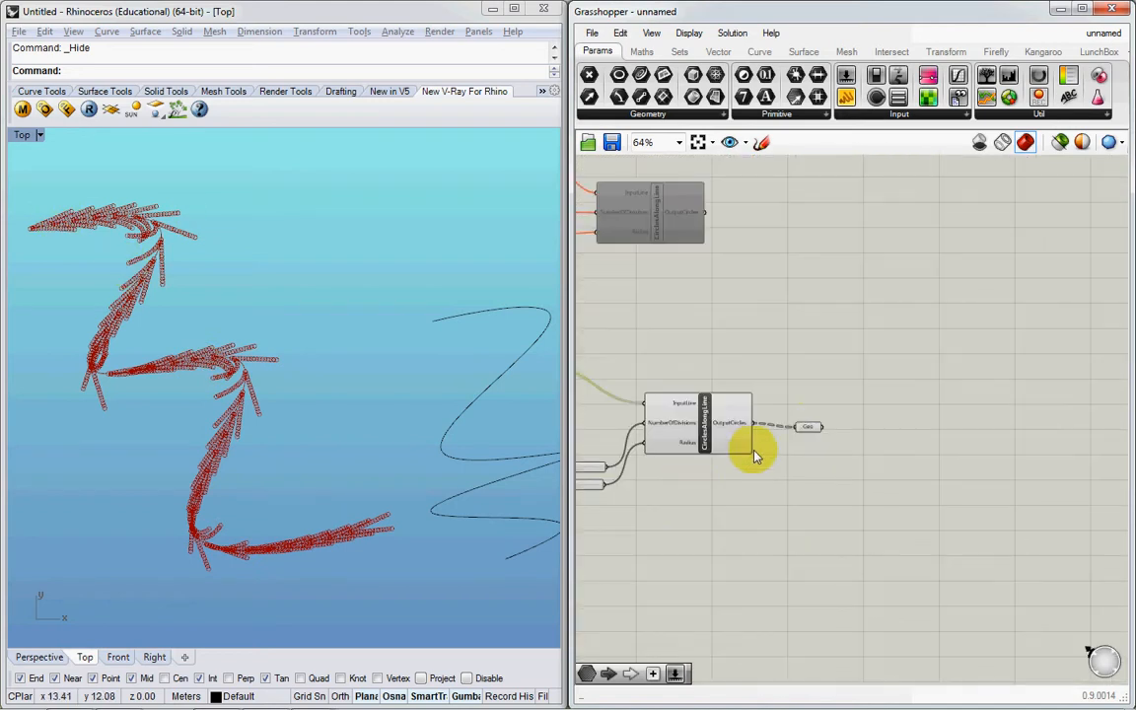
{"action": "middle_click", "coordinate": [806, 428]}
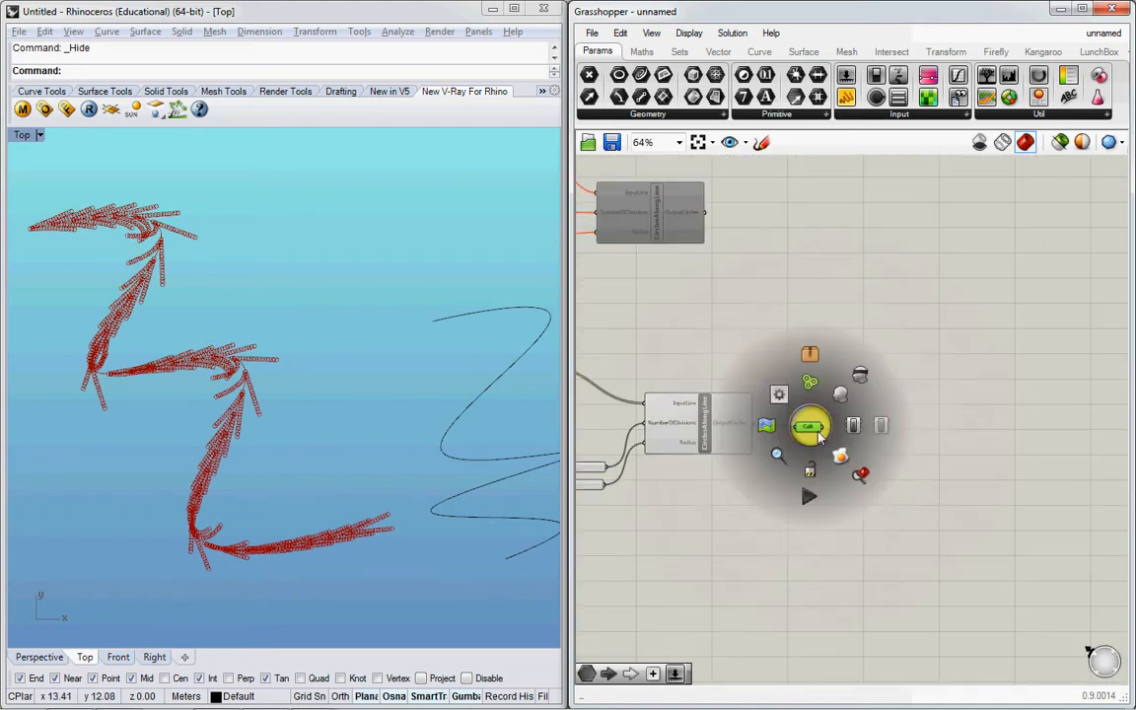
{"action": "left_click", "coordinate": [838, 461]}
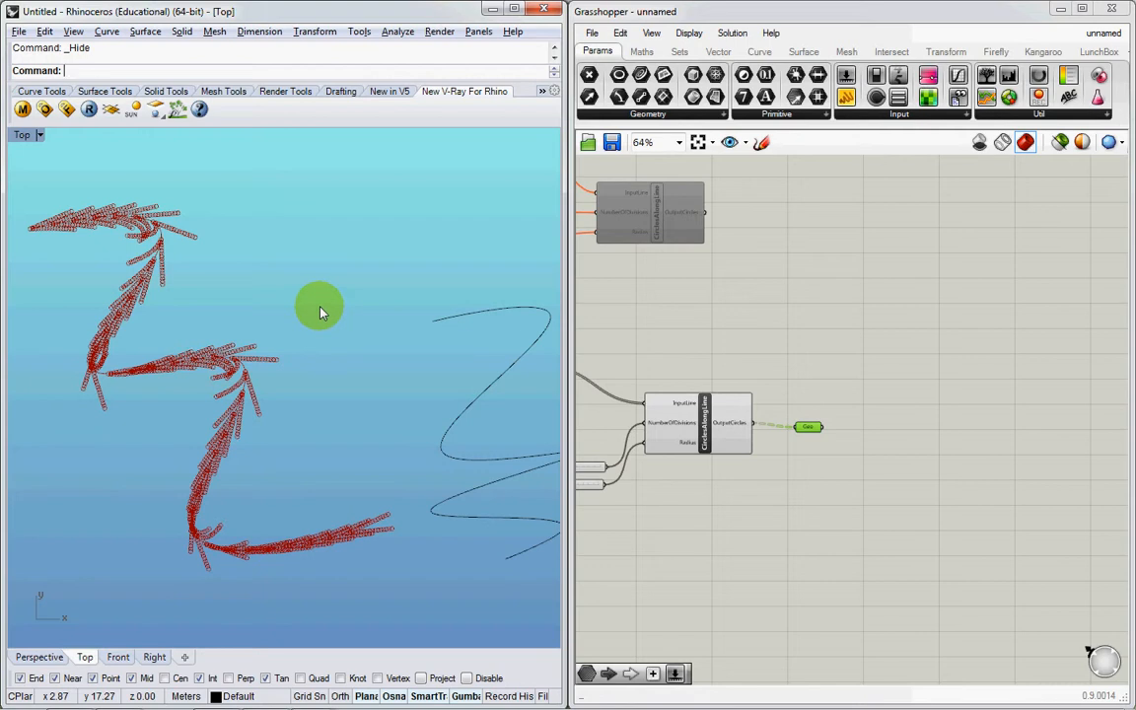
Step: Select the just-baked circles in Rhino and move them to the left of the live Grasshopper preview
{"action": "type", "text": "SL"}
{"action": "key", "text": "Return"}
{"action": "type", "text": "M"}
{"action": "key", "text": "Return"}
{"action": "scroll", "coordinate": [321, 307], "scroll_direction": "down", "scroll_amount": 6}
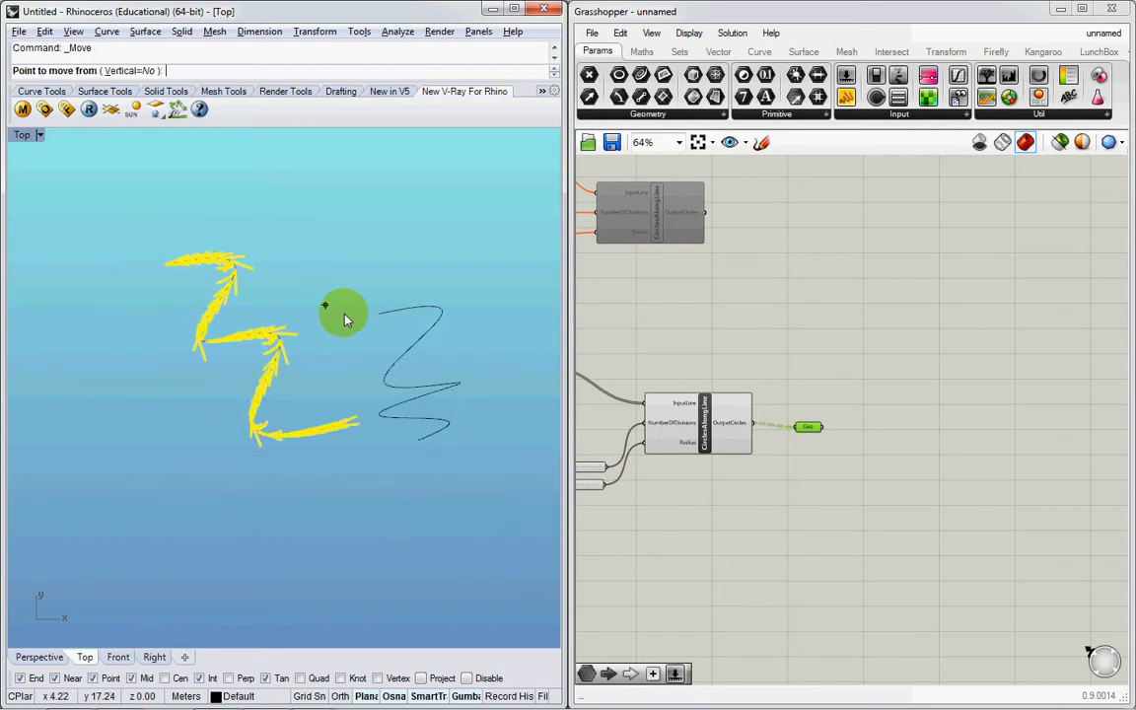
{"action": "left_click", "coordinate": [370, 286]}
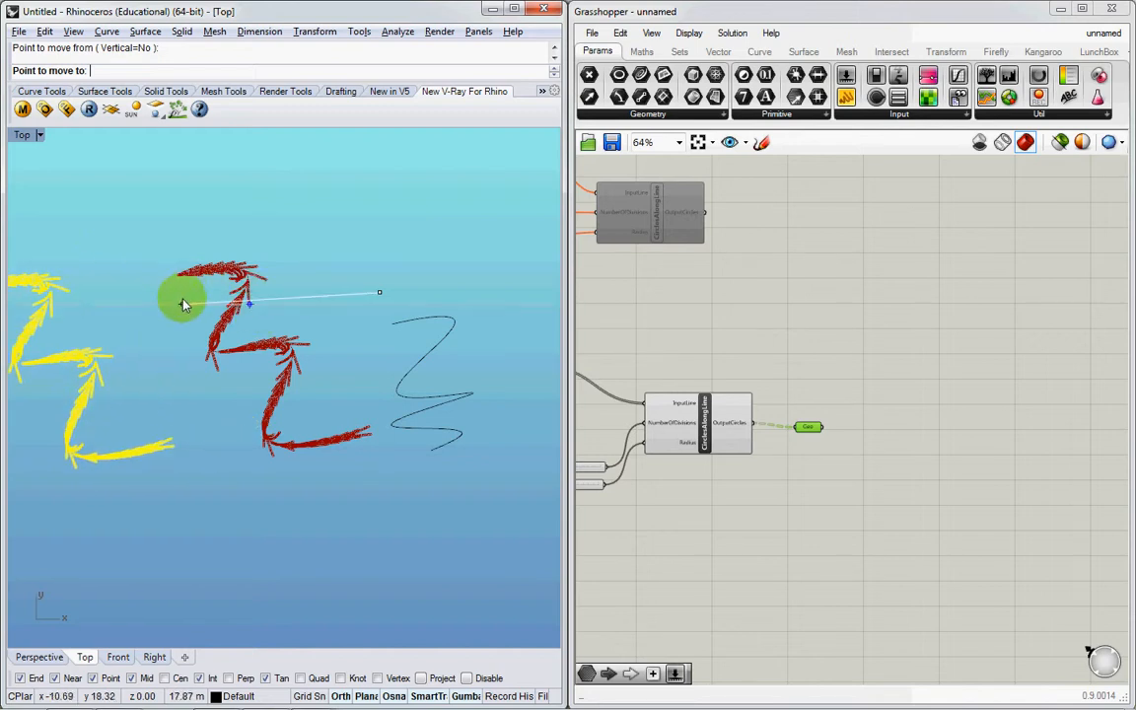
{"action": "left_click", "coordinate": [238, 244]}
{"action": "scroll", "coordinate": [235, 240], "scroll_direction": "up", "scroll_amount": 3}
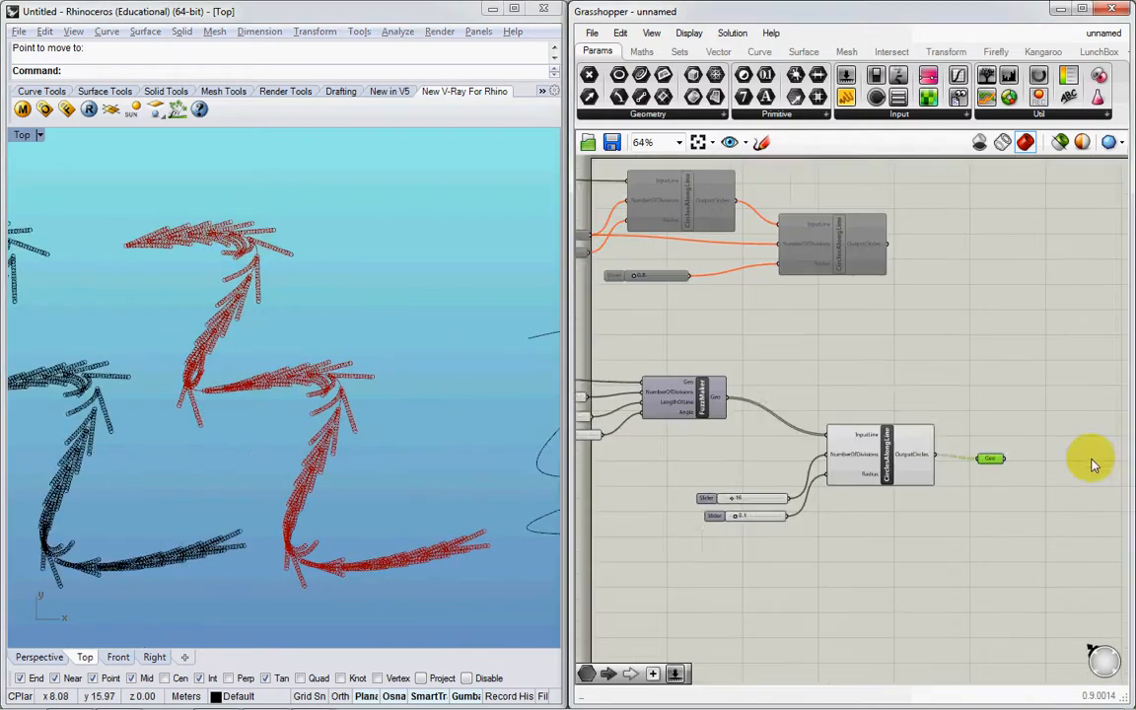
Step: Reposition the source curve's Geo parameter below the sliders and connect it directly to the InputLine of CirclesAlongLine, replacing the FuzzMaker wire
{"action": "right_click_drag", "start_coordinate": [690, 434], "coordinate": [851, 430]}
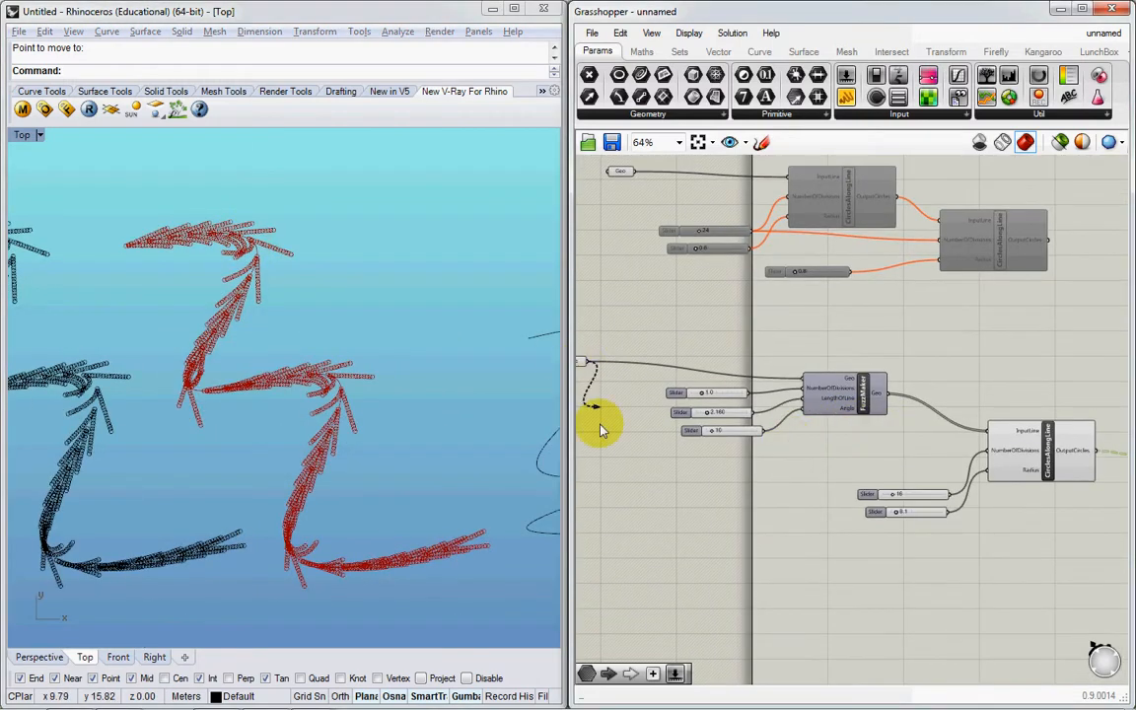
{"action": "right_click_drag", "start_coordinate": [583, 369], "coordinate": [611, 365]}
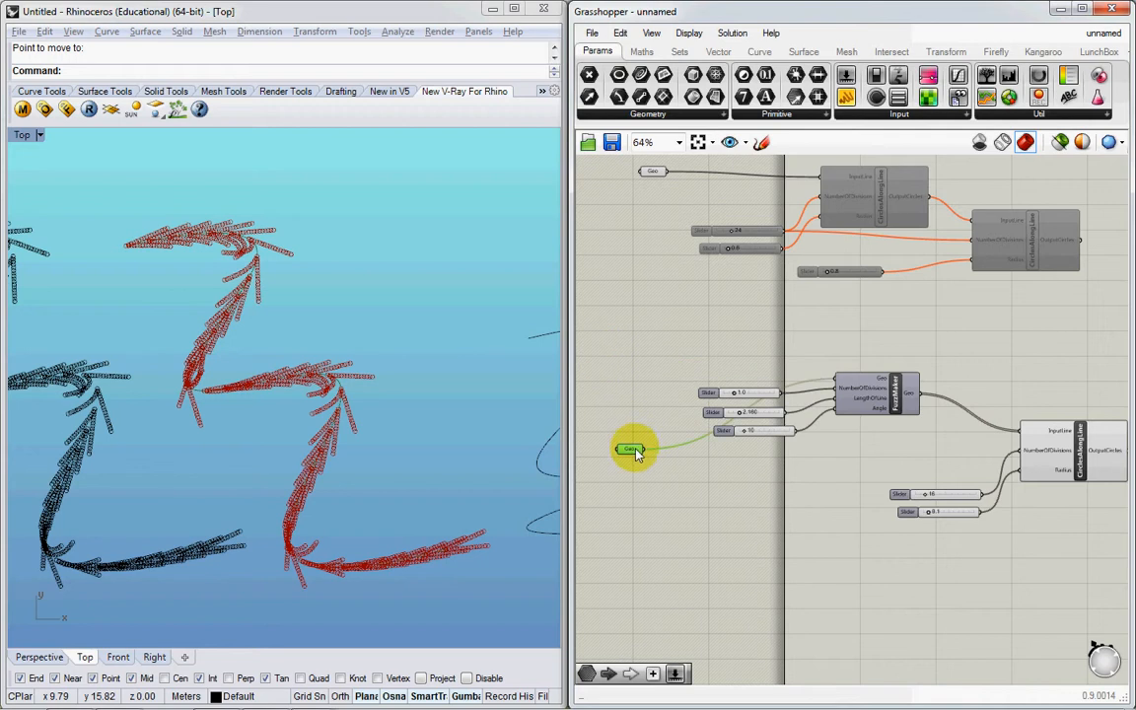
{"action": "left_click_drag", "start_coordinate": [655, 451], "coordinate": [1020, 430]}
{"action": "right_click_drag", "start_coordinate": [1052, 502], "coordinate": [933, 510]}
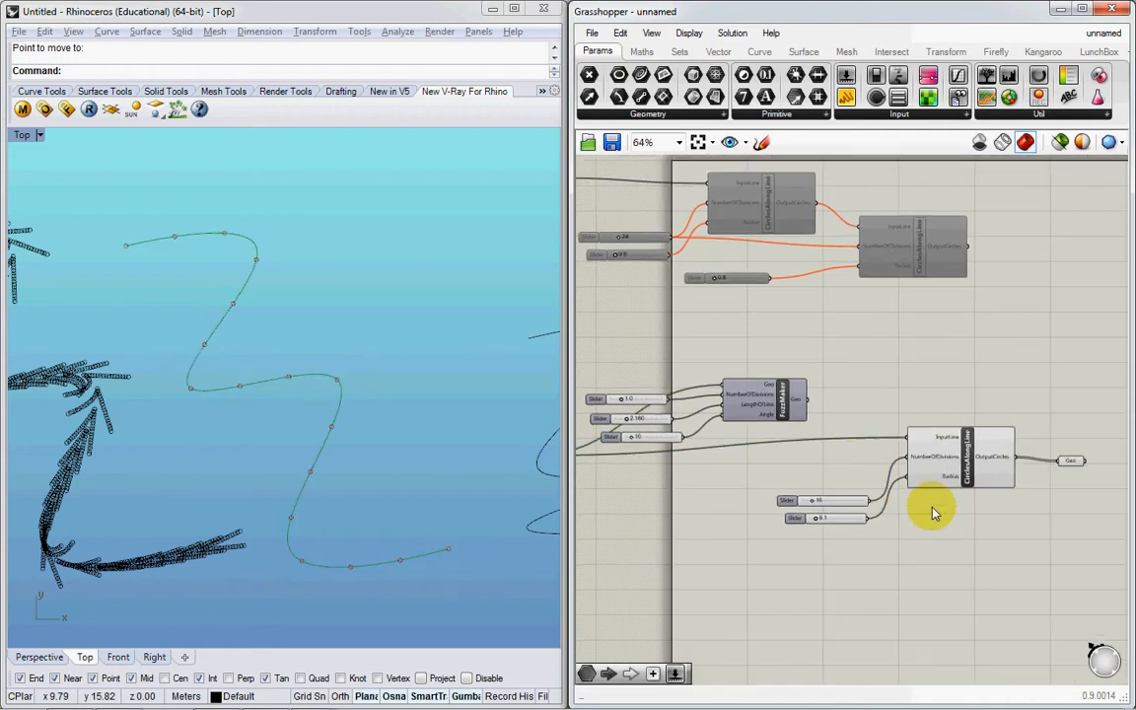
Step: Move CirclesAlongLine with its sliders and output parameter below FuzzMaker, and set NumberOfDivisions to 73 and Radius to 0.6
{"action": "left_click_drag", "start_coordinate": [958, 530], "coordinate": [858, 459]}
{"action": "left_click_drag", "start_coordinate": [1051, 530], "coordinate": [851, 441]}
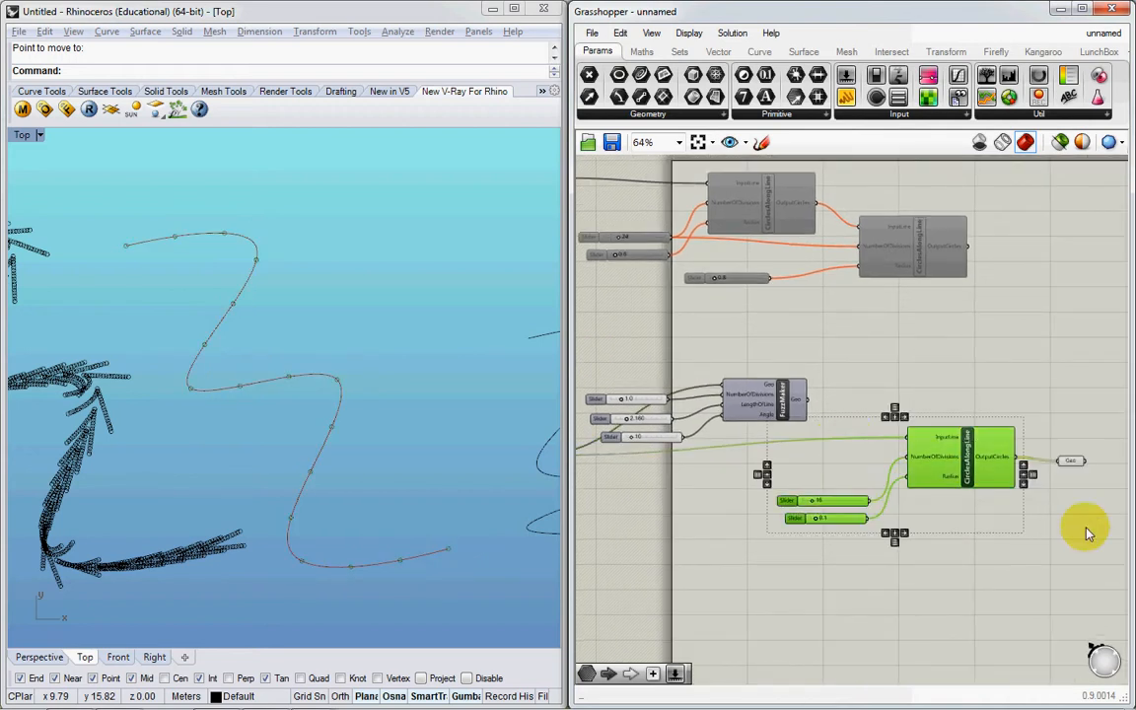
{"action": "left_click_drag", "start_coordinate": [1085, 530], "coordinate": [842, 426]}
{"action": "left_click_drag", "start_coordinate": [921, 467], "coordinate": [795, 496]}
{"action": "left_click", "coordinate": [772, 554]}
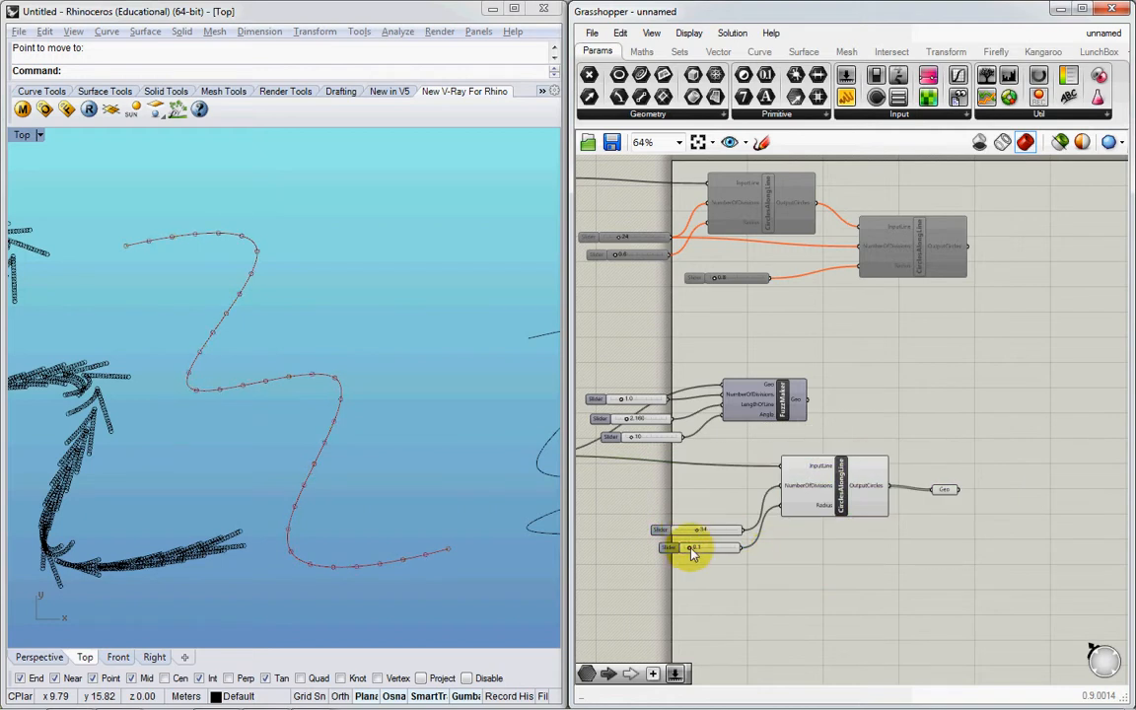
{"action": "left_click_drag", "start_coordinate": [692, 554], "coordinate": [715, 549]}
Step: Move FuzzMaker and its sliders downstream of CirclesAlongLine and connect OutputCircles to FuzzMaker's Geo input
{"action": "left_click_drag", "start_coordinate": [810, 446], "coordinate": [581, 371]}
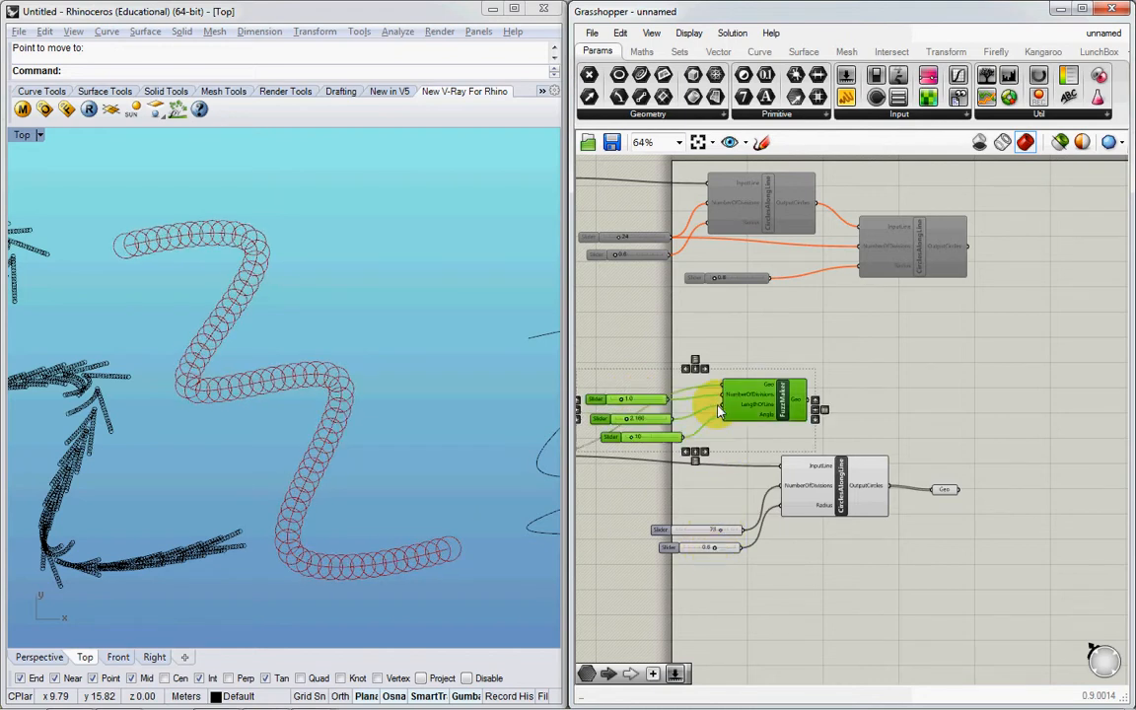
{"action": "left_click_drag", "start_coordinate": [749, 389], "coordinate": [976, 508]}
{"action": "left_click_drag", "start_coordinate": [891, 496], "coordinate": [976, 530]}
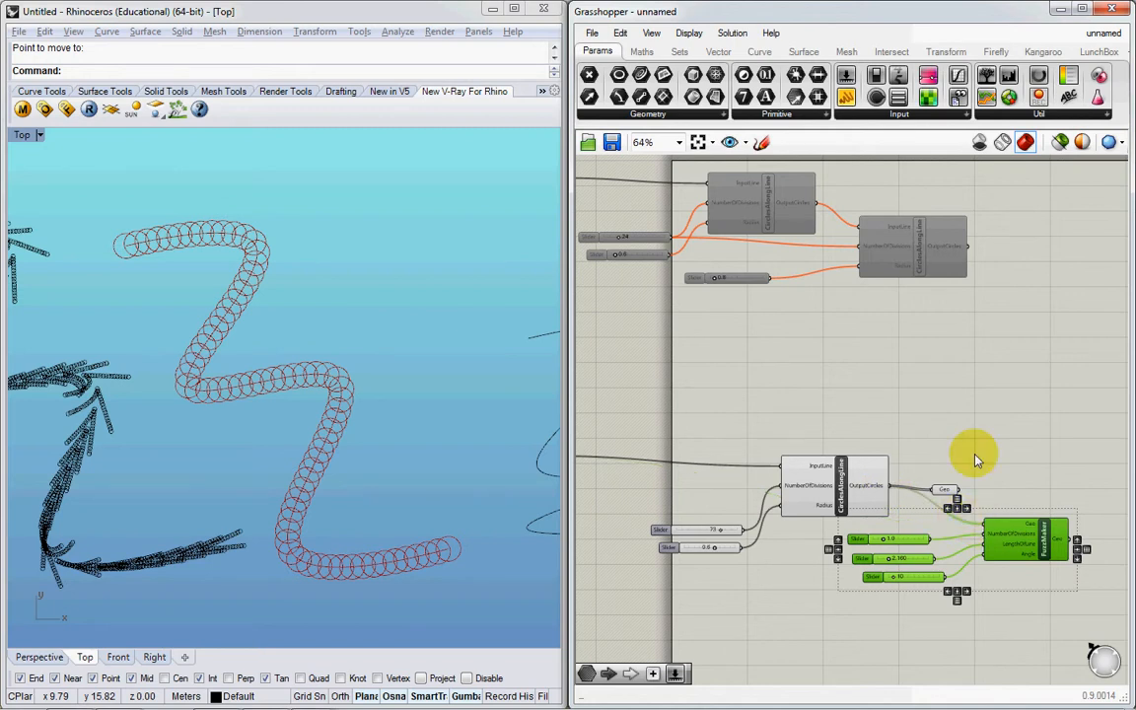
{"action": "left_click", "coordinate": [1057, 463]}
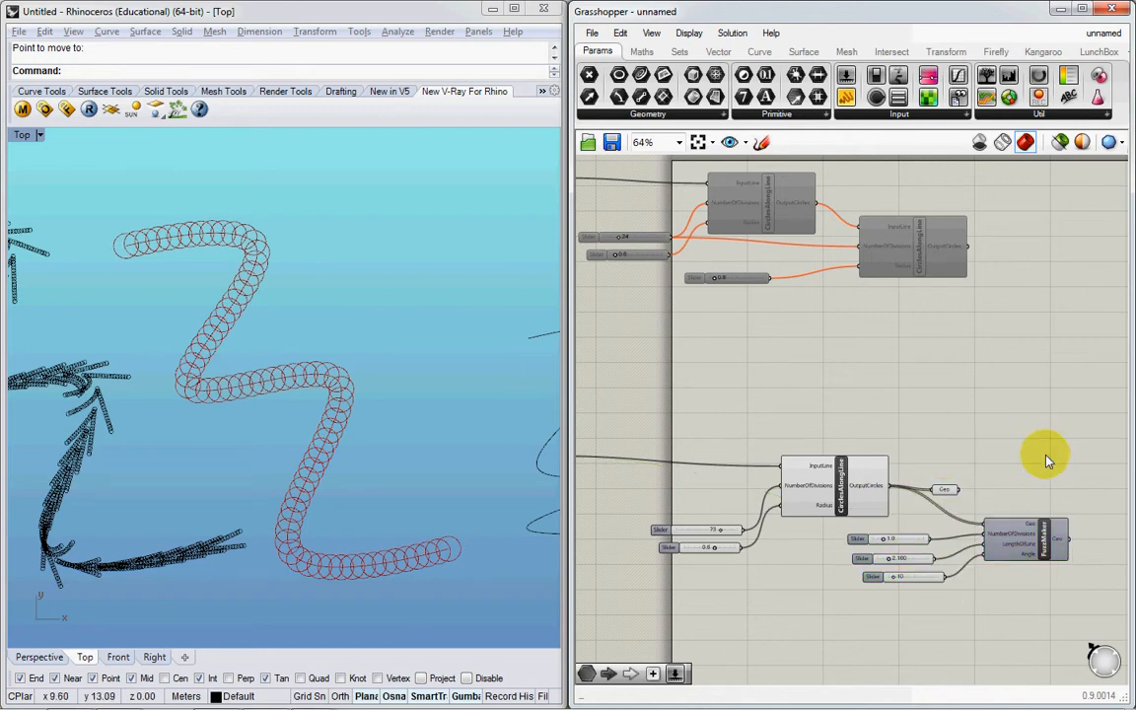
Step: Move the output Geo parameter past FuzzMaker and feed it from FuzzMaker's Geo output
{"action": "right_click_drag", "start_coordinate": [450, 389], "coordinate": [375, 324]}
{"action": "scroll", "coordinate": [984, 516], "scroll_direction": "up", "scroll_amount": 2}
{"action": "right_click_drag", "start_coordinate": [985, 515], "coordinate": [913, 514]}
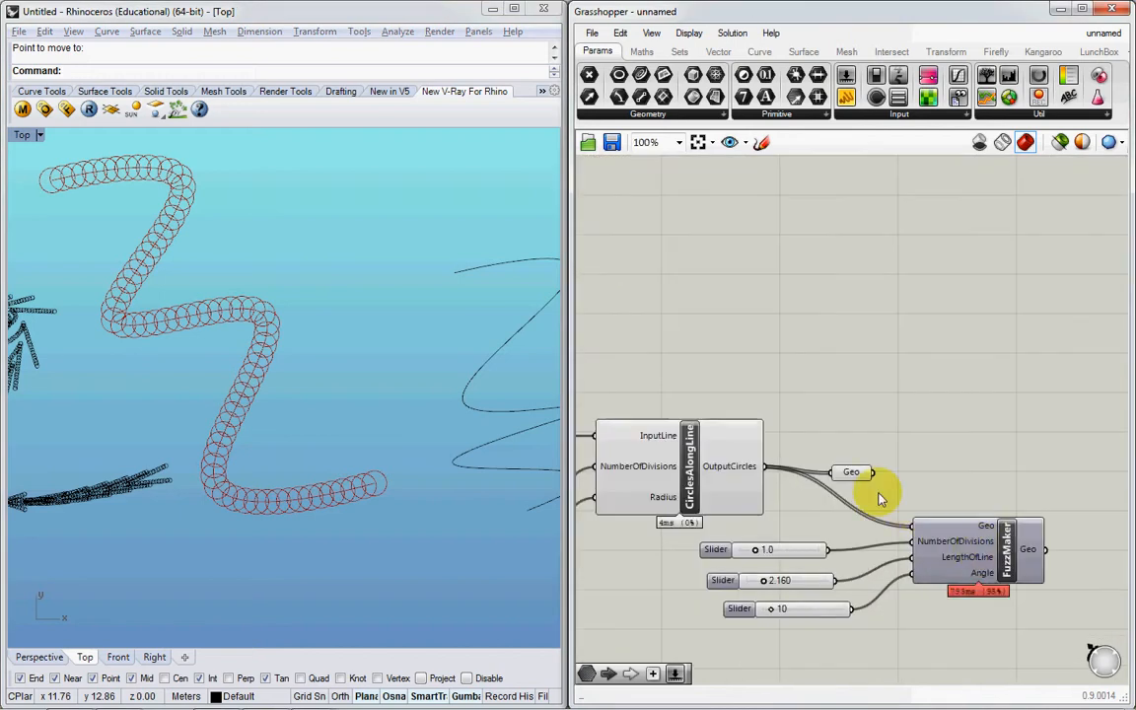
{"action": "left_click_drag", "start_coordinate": [854, 478], "coordinate": [1105, 538]}
{"action": "left_click_drag", "start_coordinate": [1018, 551], "coordinate": [1085, 537]}
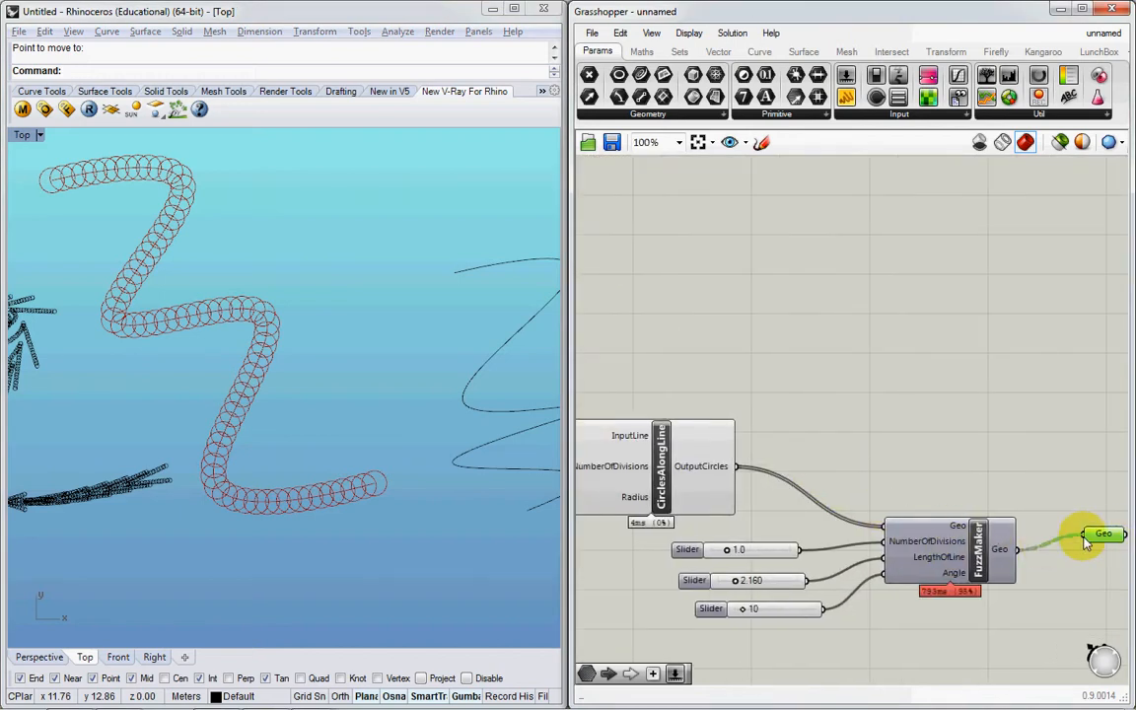
Step: Inspect the fuzz lines around the circles in the Top viewport and set FuzzMaker's NumberOfDivisions slider to 0.6
{"action": "right_click_drag", "start_coordinate": [127, 379], "coordinate": [237, 387]}
{"action": "scroll", "coordinate": [244, 454], "scroll_direction": "down", "scroll_amount": 13}
{"action": "scroll", "coordinate": [245, 455], "scroll_direction": "up", "scroll_amount": 6}
{"action": "scroll", "coordinate": [236, 387], "scroll_direction": "up", "scroll_amount": 8}
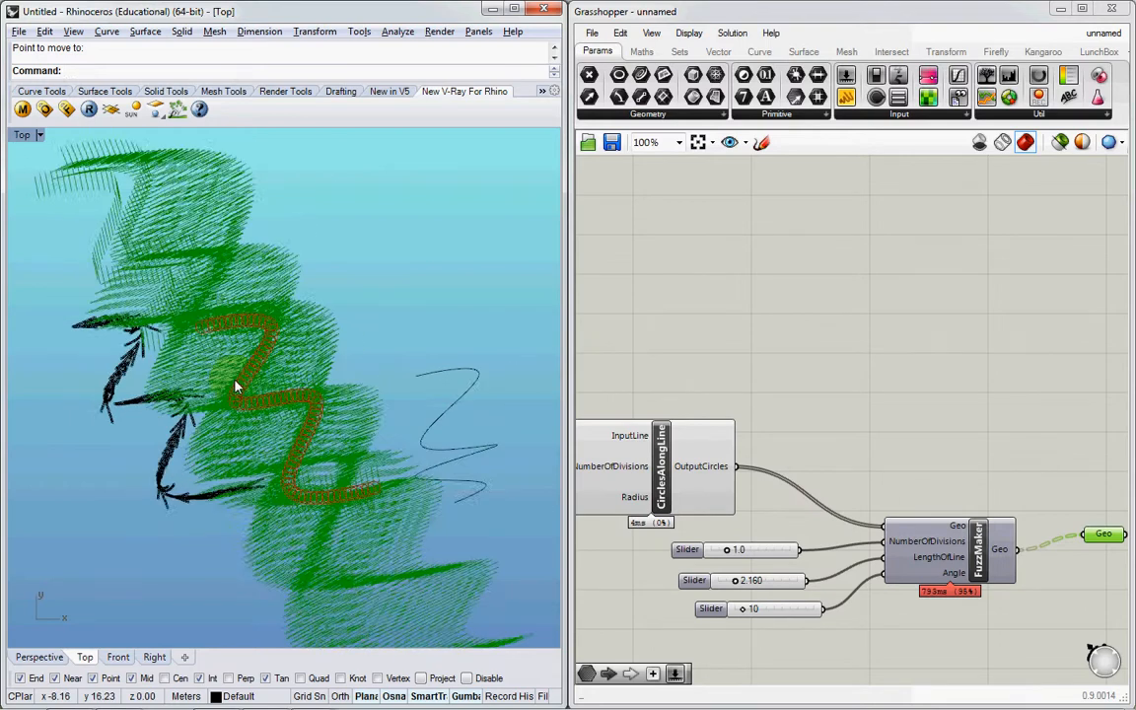
{"action": "left_click", "coordinate": [728, 553]}
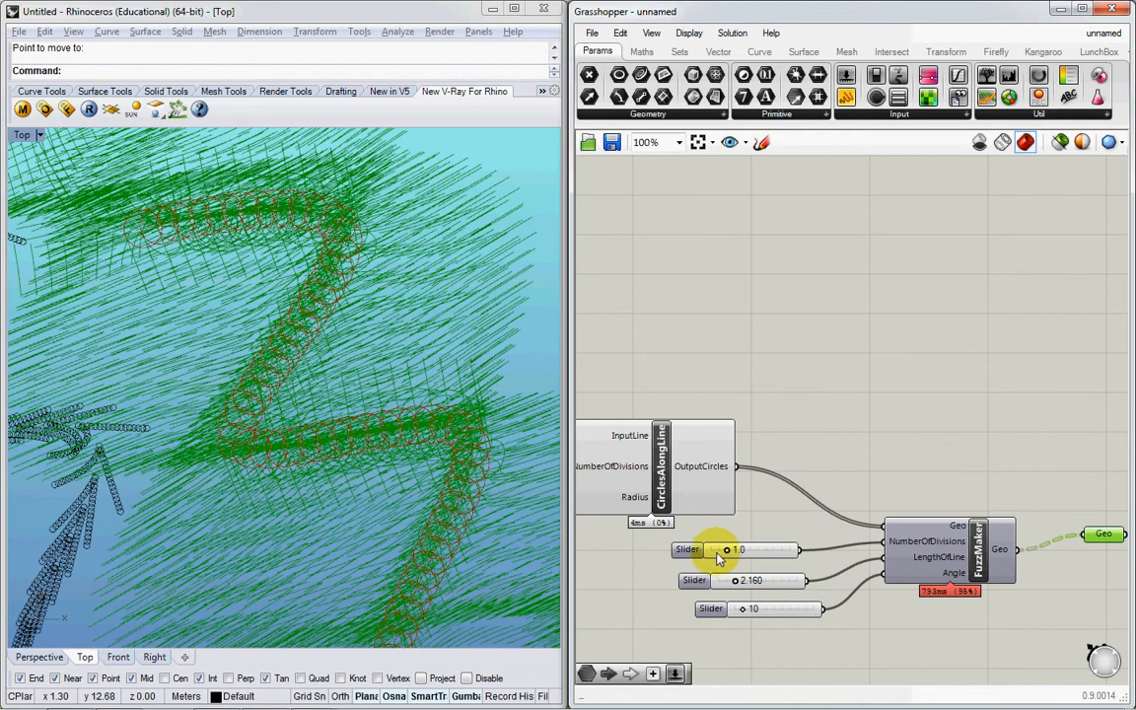
{"action": "left_click_drag", "start_coordinate": [713, 556], "coordinate": [721, 550]}
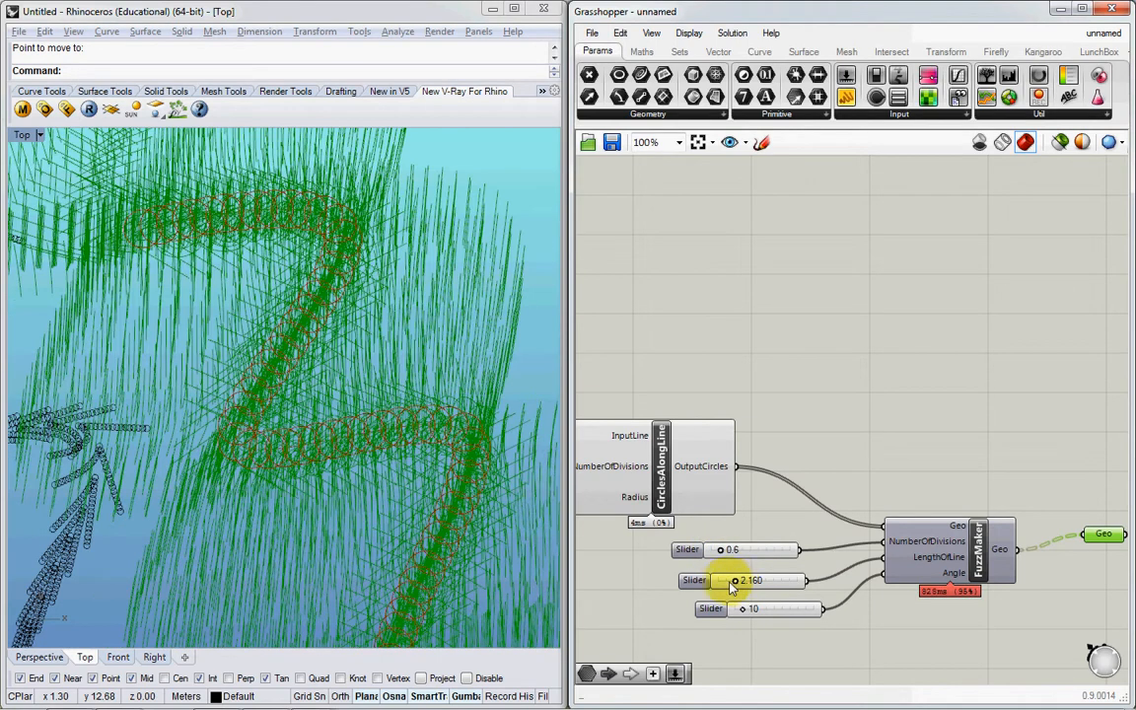
Step: Set FuzzMaker's LengthOfLine slider to 0.460 and its NumberOfDivisions slider to 4.8
{"action": "left_click_drag", "start_coordinate": [723, 583], "coordinate": [721, 581]}
{"action": "right_click_drag", "start_coordinate": [470, 460], "coordinate": [451, 480]}
{"action": "scroll", "coordinate": [451, 483], "scroll_direction": "up", "scroll_amount": 4}
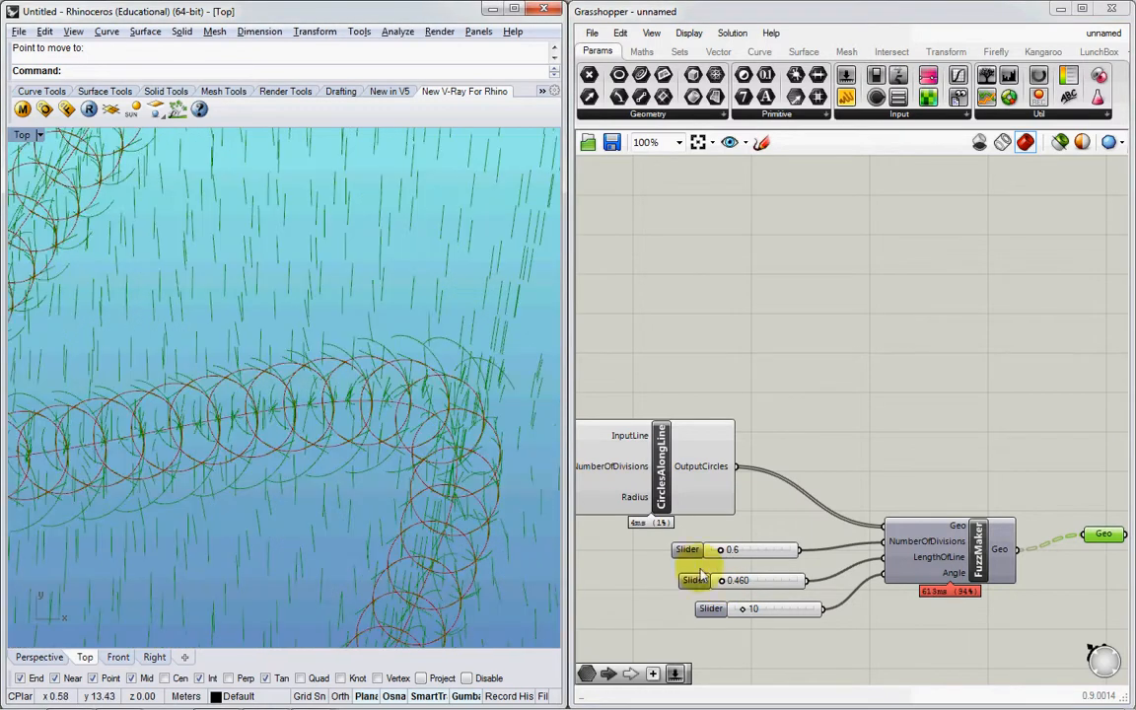
{"action": "left_click_drag", "start_coordinate": [717, 558], "coordinate": [780, 547]}
{"action": "left_click", "coordinate": [391, 409]}
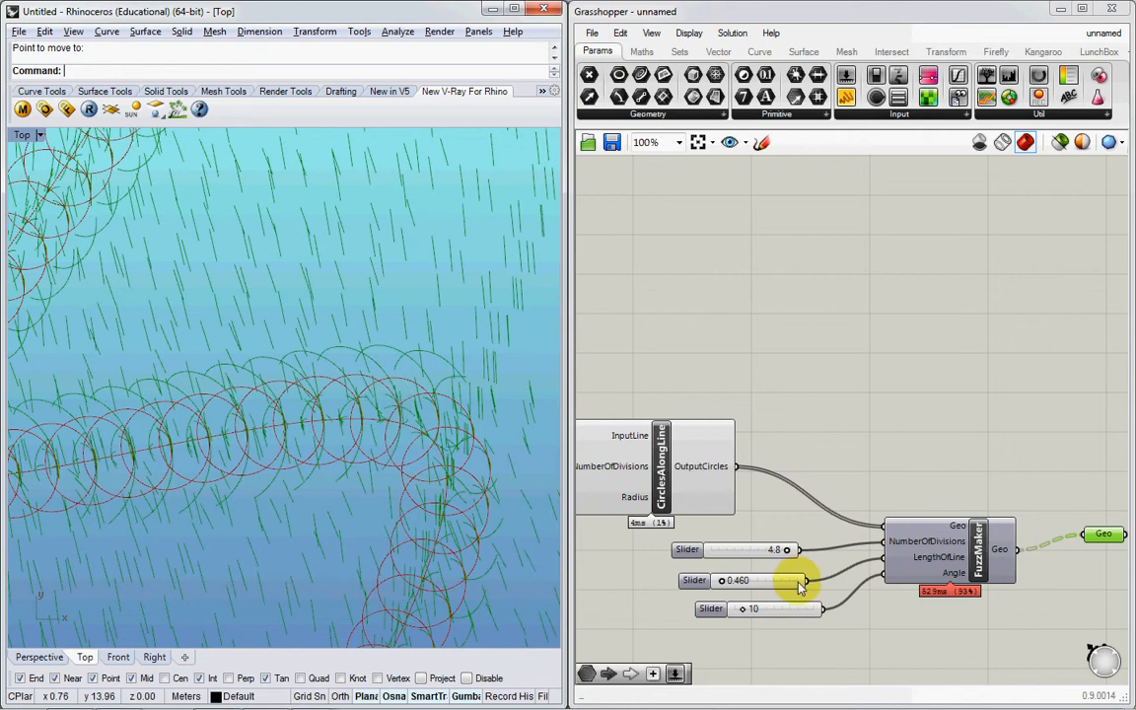
Step: Set the Radius slider of CirclesAlongLine to 1.0 and inspect the larger circles in the Top viewport
{"action": "right_click_drag", "start_coordinate": [800, 584], "coordinate": [975, 597]}
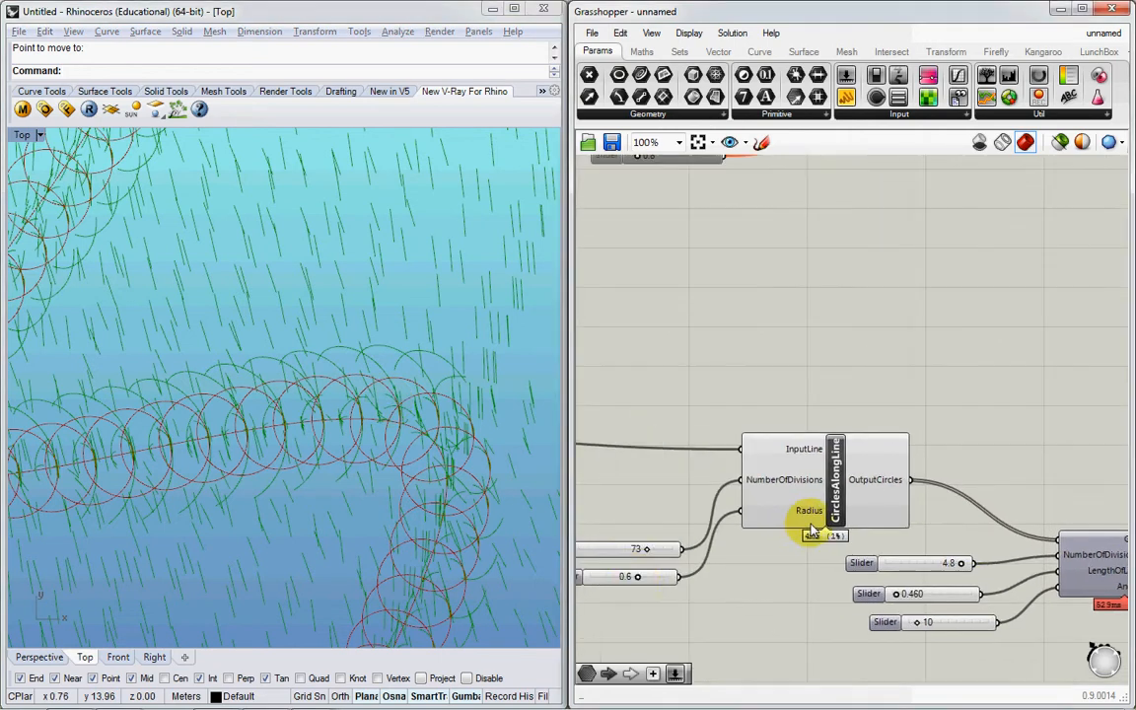
{"action": "double_click", "coordinate": [598, 578]}
{"action": "type", "text": "1"}
{"action": "left_click", "coordinate": [652, 577]}
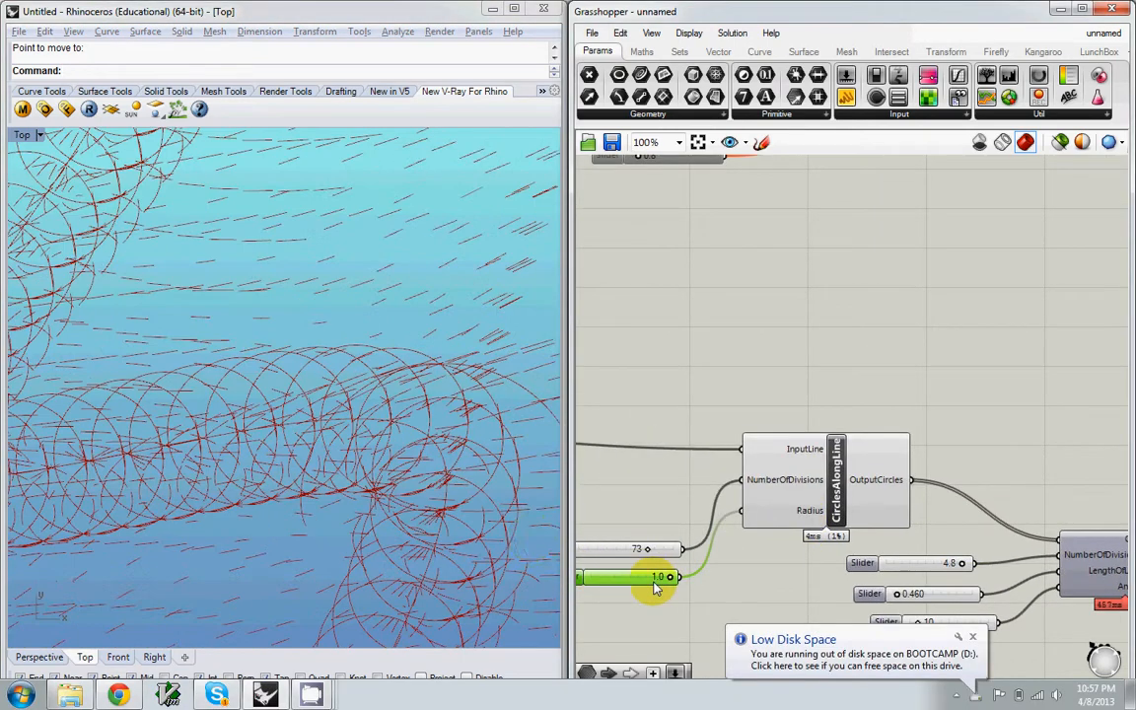
{"action": "right_click_drag", "start_coordinate": [355, 421], "coordinate": [386, 339]}
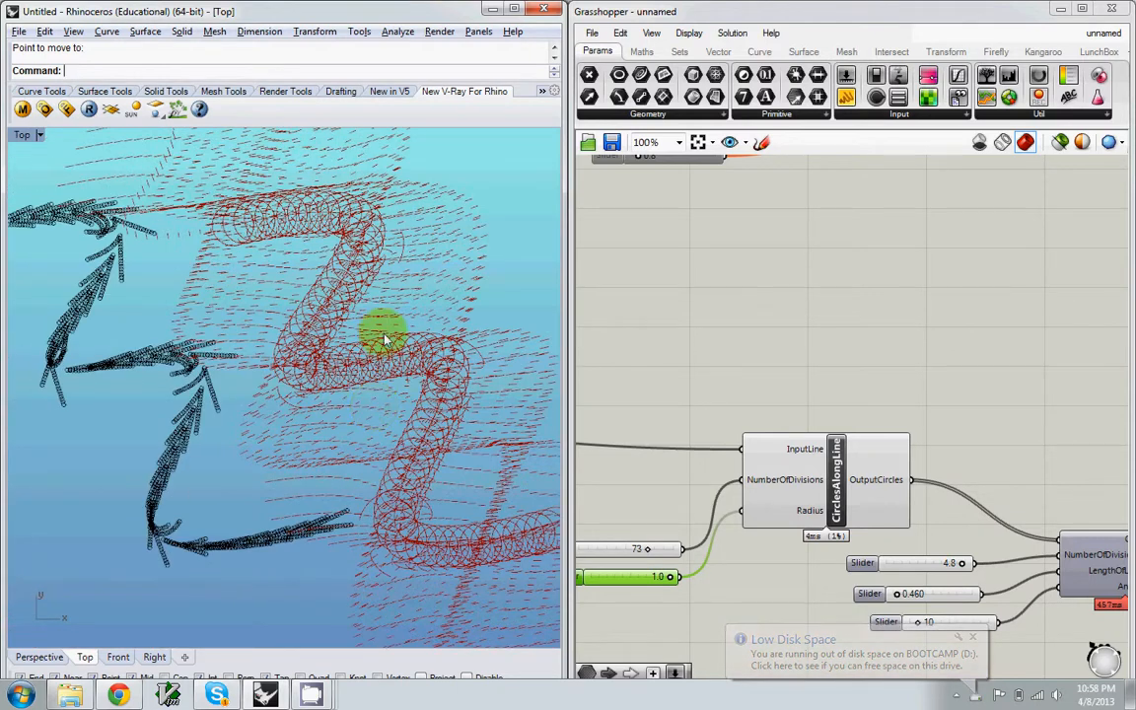
Step: Set FuzzMaker's Angle slider to 52
{"action": "right_click_drag", "start_coordinate": [766, 507], "coordinate": [684, 476]}
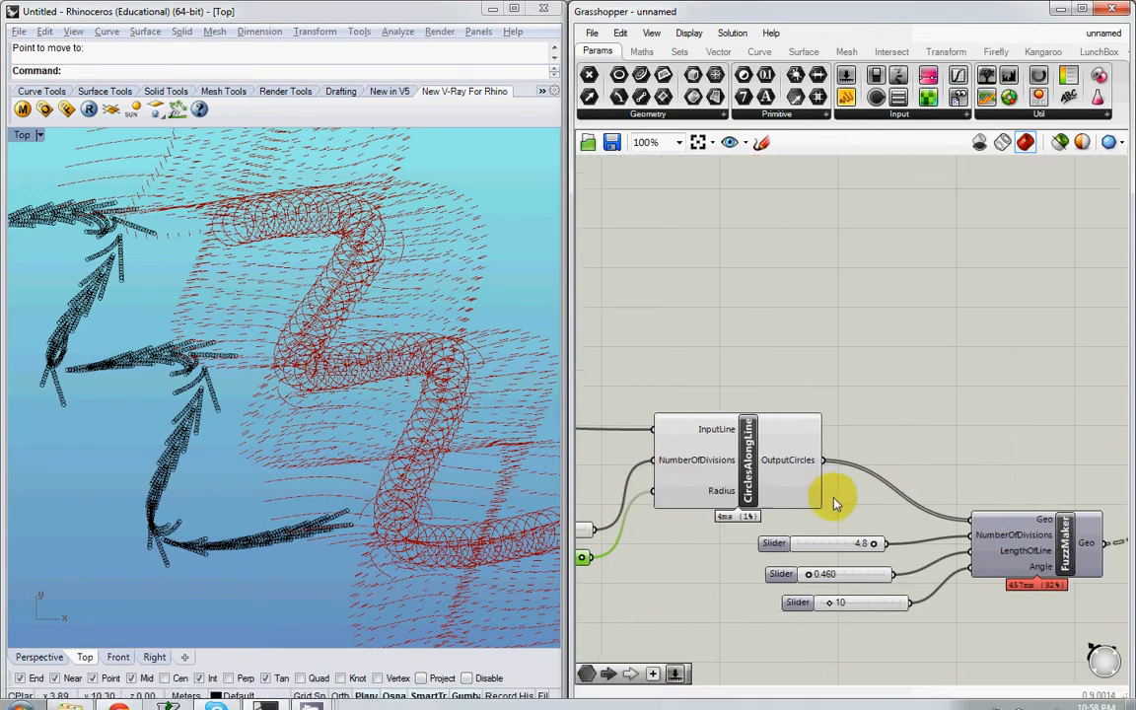
{"action": "right_click_drag", "start_coordinate": [770, 539], "coordinate": [818, 539]}
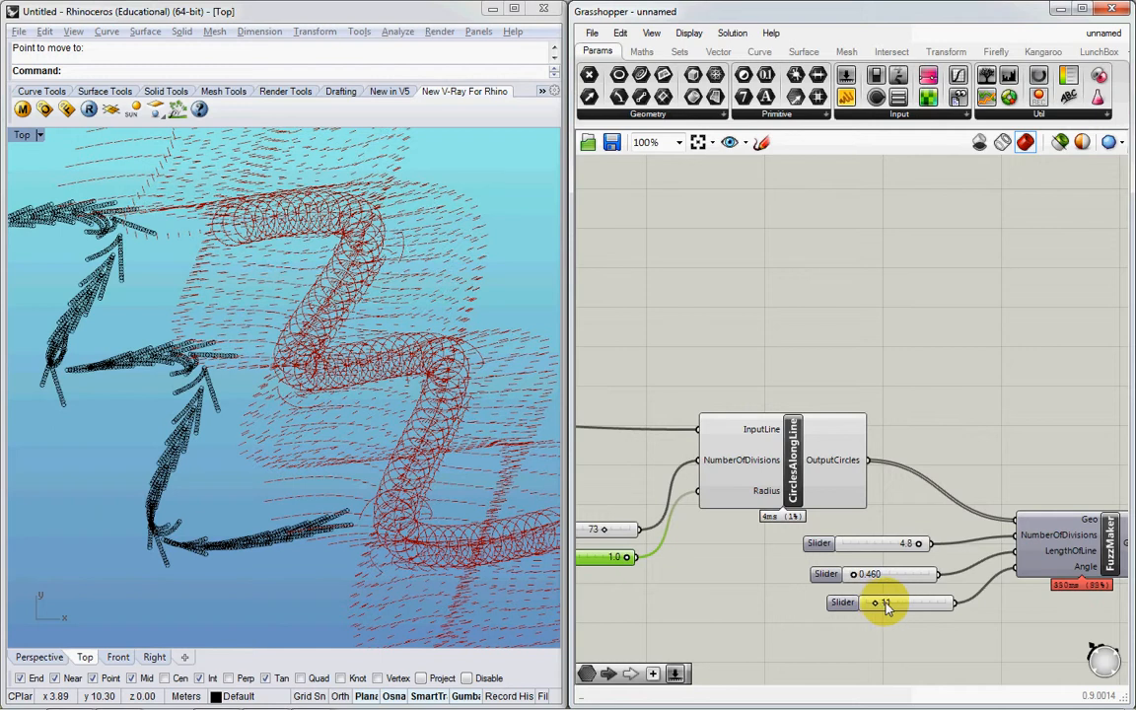
{"action": "left_click_drag", "start_coordinate": [886, 608], "coordinate": [905, 603]}
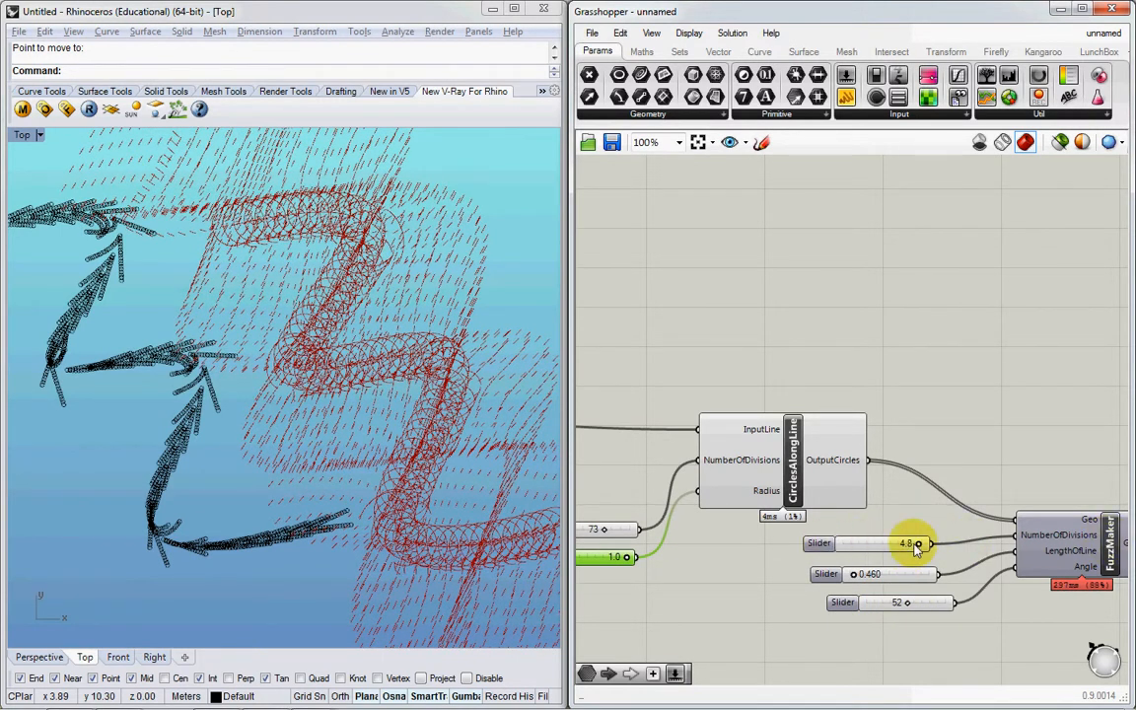
Step: Open the FuzzMaker cluster, examine its internal components, and save and close it
{"action": "left_click", "coordinate": [1070, 552]}
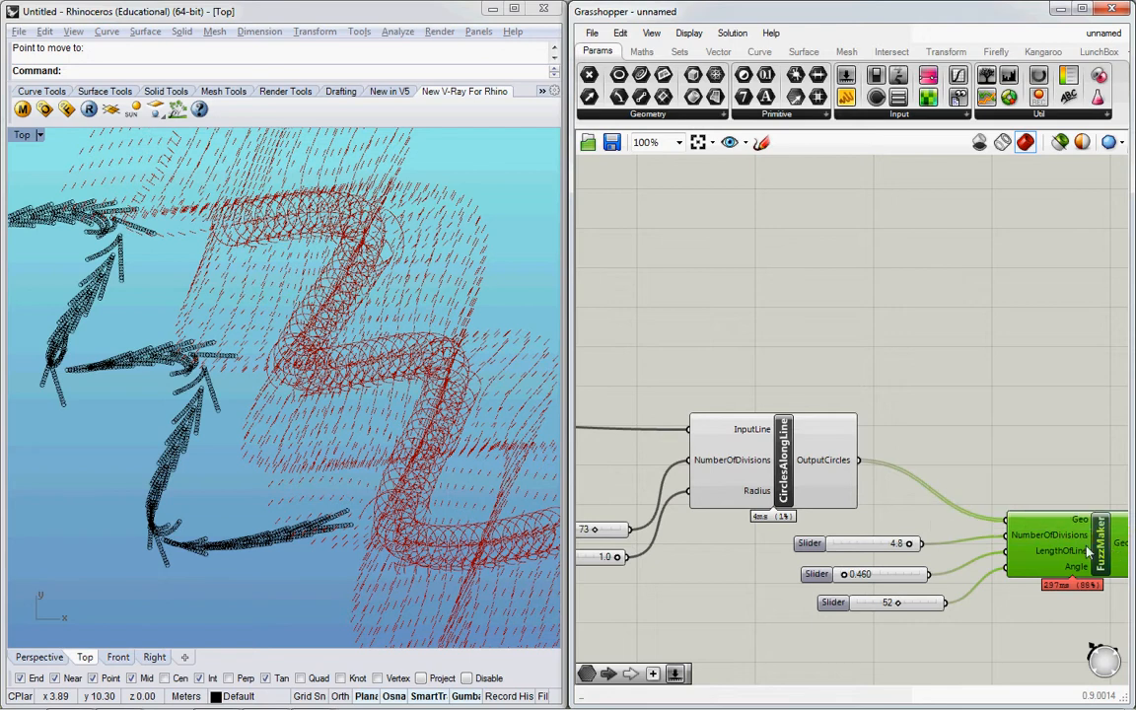
{"action": "left_click_drag", "start_coordinate": [1105, 544], "coordinate": [1105, 545]}
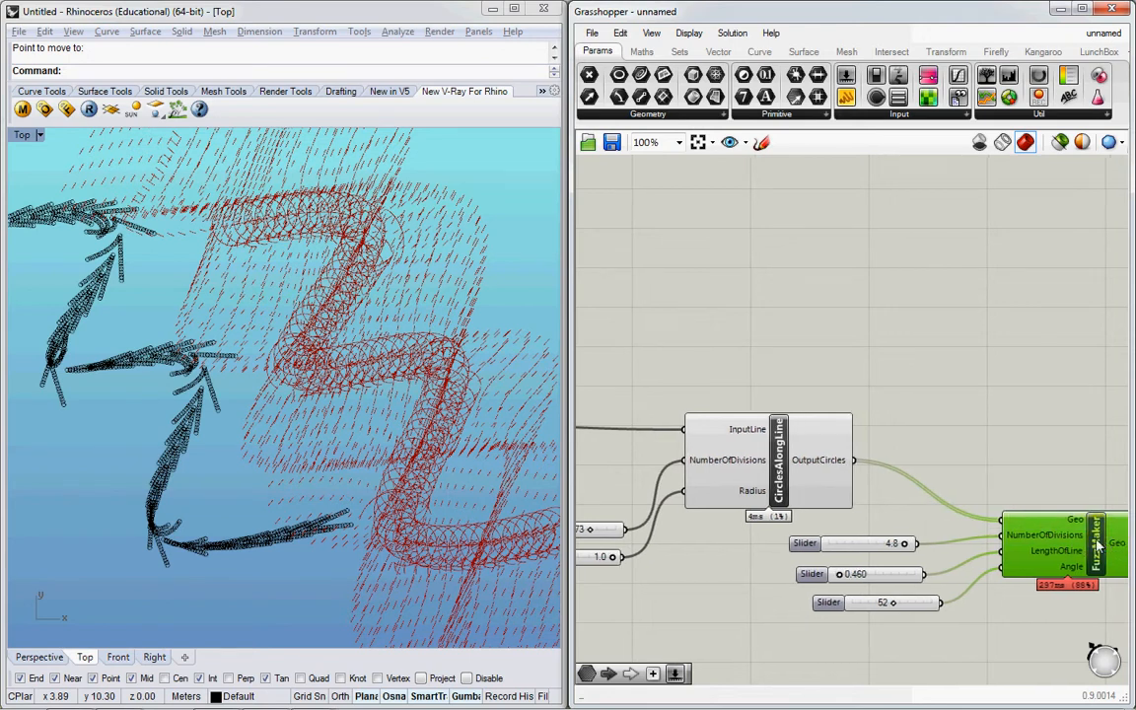
{"action": "double_click", "coordinate": [1099, 547]}
{"action": "double_click", "coordinate": [755, 477]}
{"action": "right_click", "coordinate": [765, 482]}
{"action": "left_click", "coordinate": [702, 541]}
{"action": "right_click", "coordinate": [704, 540]}
{"action": "scroll", "coordinate": [715, 496], "scroll_direction": "up", "scroll_amount": 3}
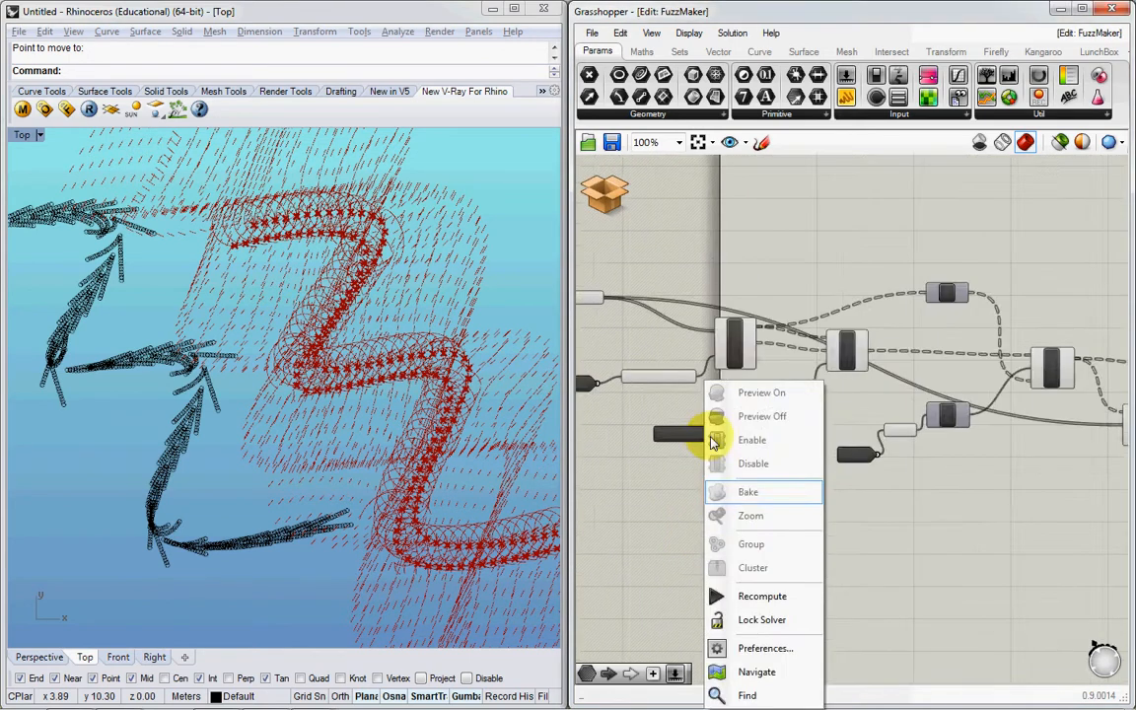
{"action": "scroll", "coordinate": [712, 442], "scroll_direction": "up", "scroll_amount": 1}
{"action": "left_click", "coordinate": [598, 192]}
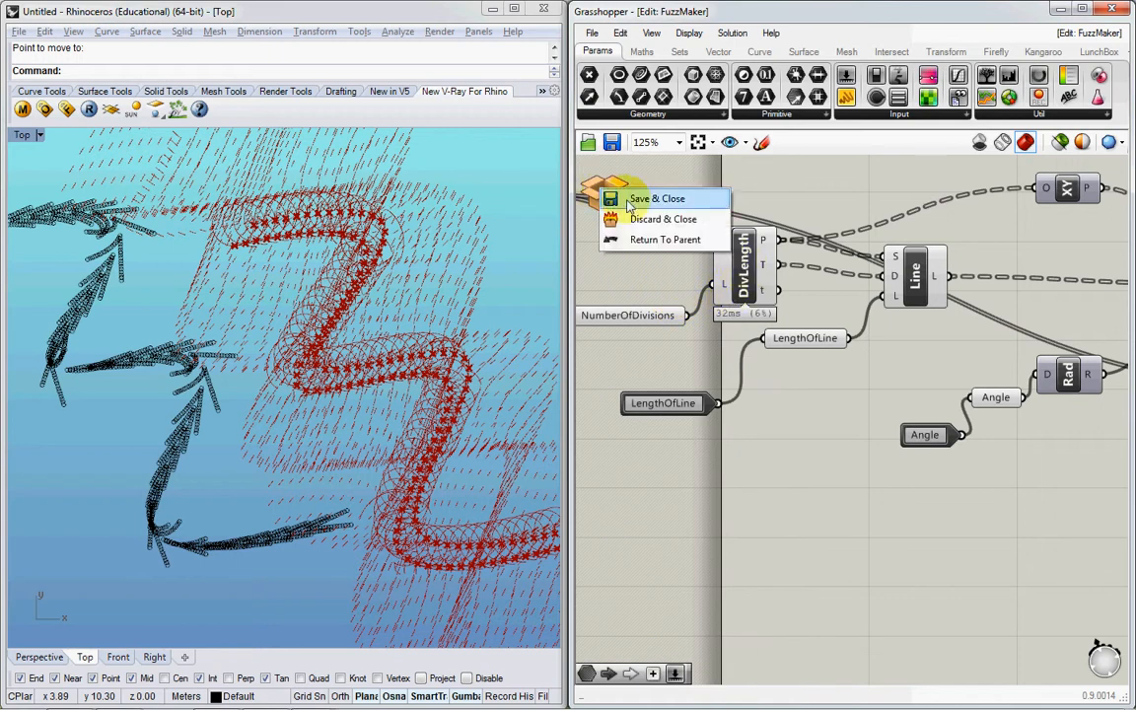
{"action": "left_click", "coordinate": [631, 197]}
Step: Set the maximum of FuzzMaker's NumberOfDivisions slider to 8.0 and raise its value to 8.0
{"action": "double_click", "coordinate": [810, 544]}
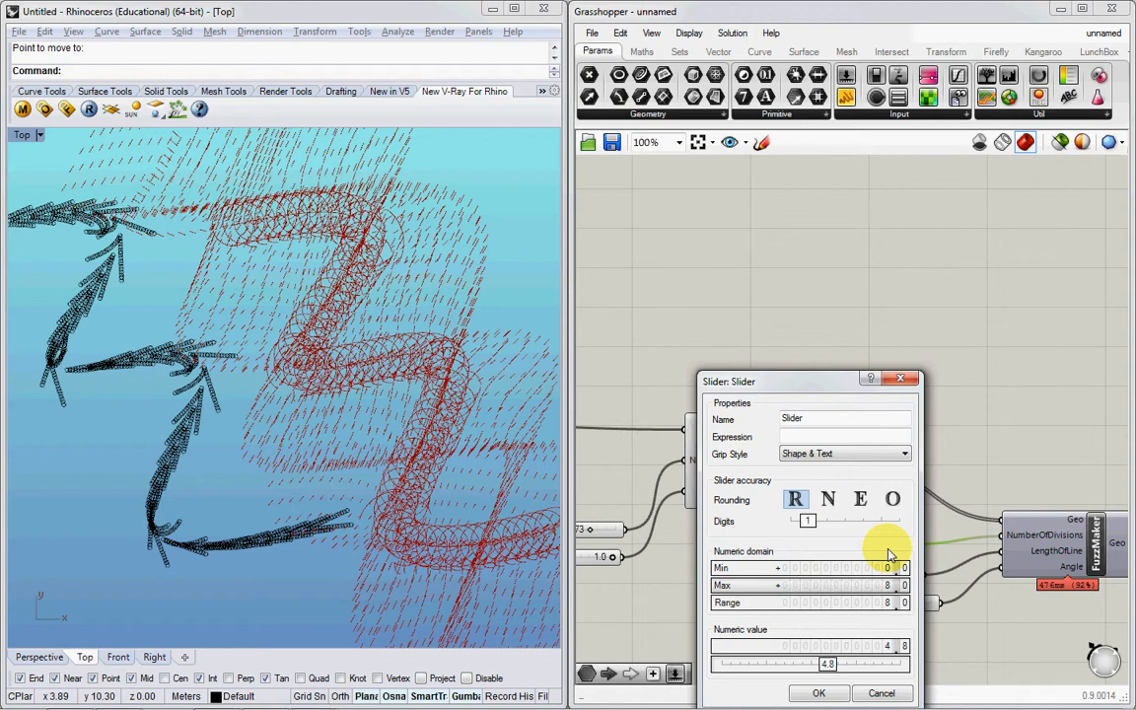
{"action": "left_click", "coordinate": [831, 694]}
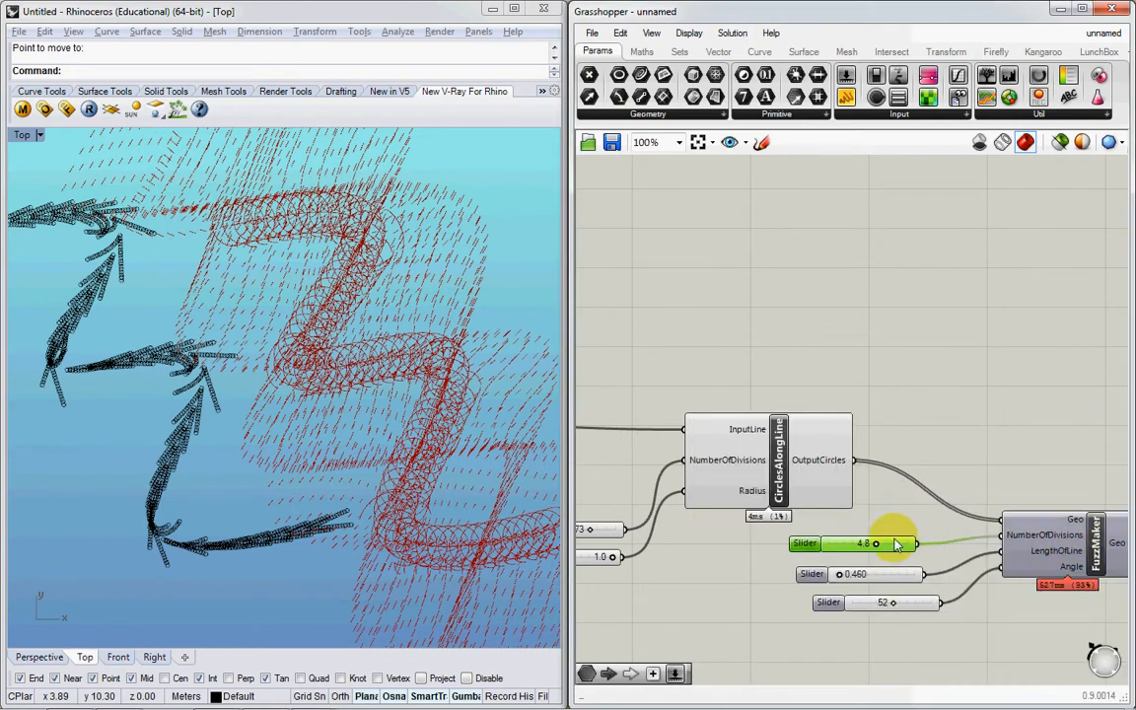
{"action": "left_click_drag", "start_coordinate": [884, 545], "coordinate": [900, 543]}
{"action": "right_click_drag", "start_coordinate": [744, 514], "coordinate": [794, 514]}
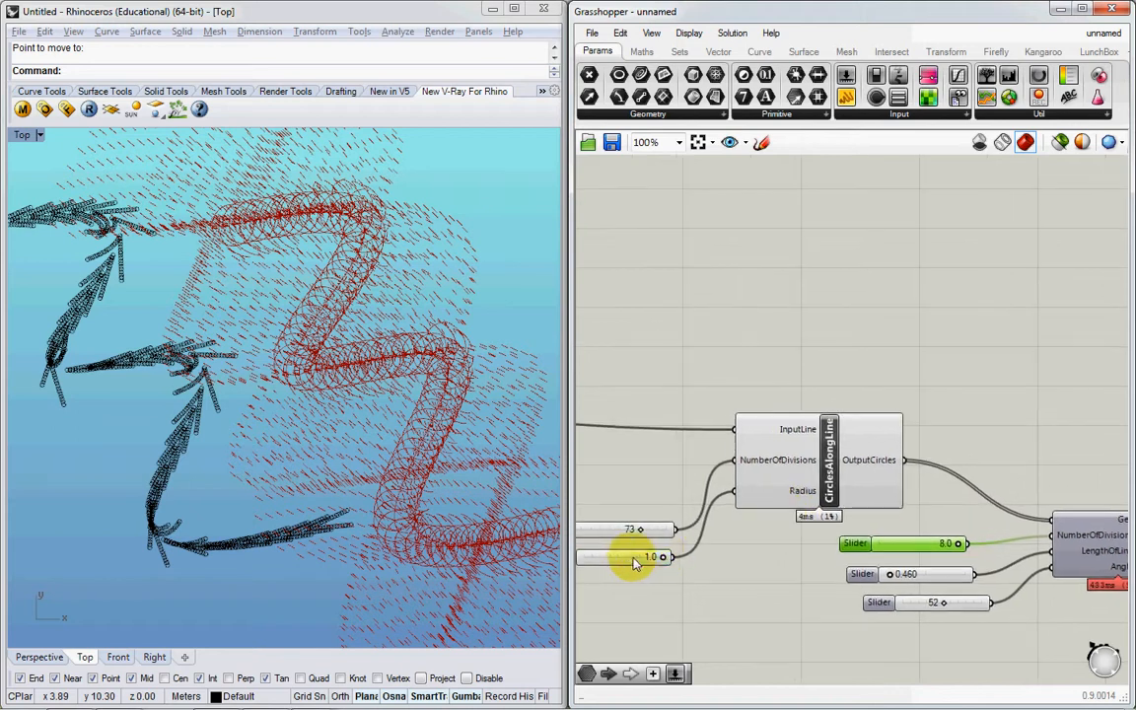
Step: Set the NumberOfDivisions slider of CirclesAlongLine to 29
{"action": "double_click", "coordinate": [631, 559]}
{"action": "left_click", "coordinate": [659, 595]}
{"action": "right_click_drag", "start_coordinate": [707, 593], "coordinate": [796, 595]}
{"action": "left_click_drag", "start_coordinate": [687, 537], "coordinate": [685, 534]}
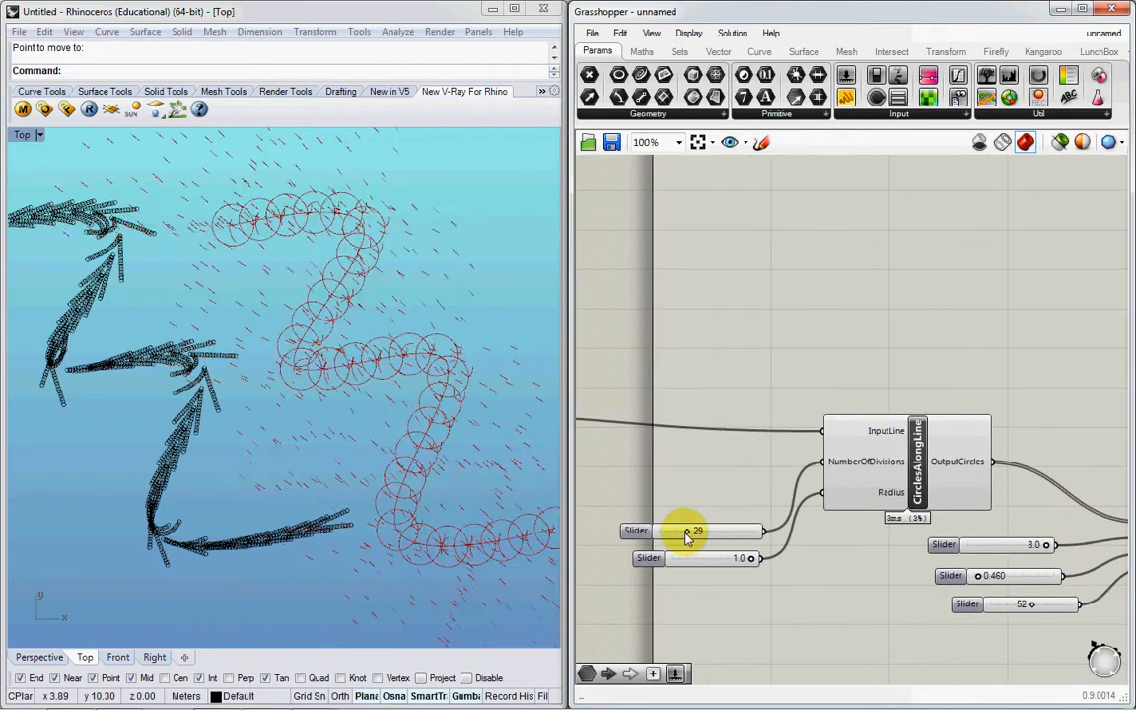
Step: Raise the Radius slider's maximum, set Radius to 3.2 and CirclesAlongLine's NumberOfDivisions to 3, and inspect the circles
{"action": "double_click", "coordinate": [649, 560]}
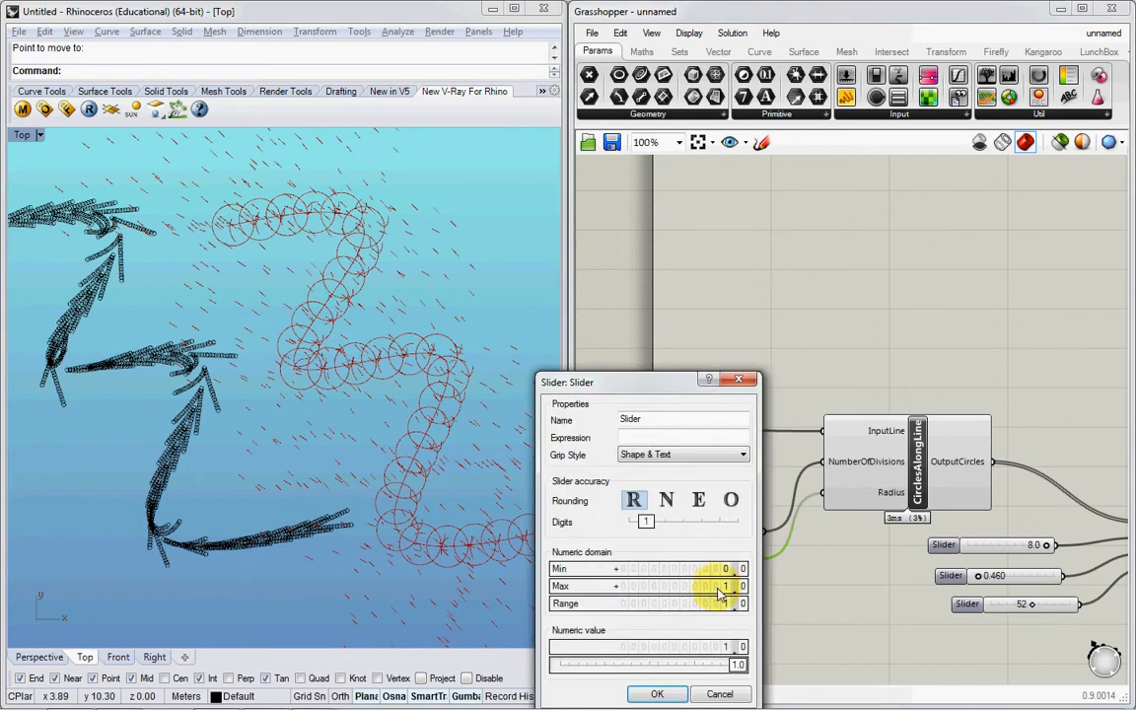
{"action": "left_click", "coordinate": [656, 693]}
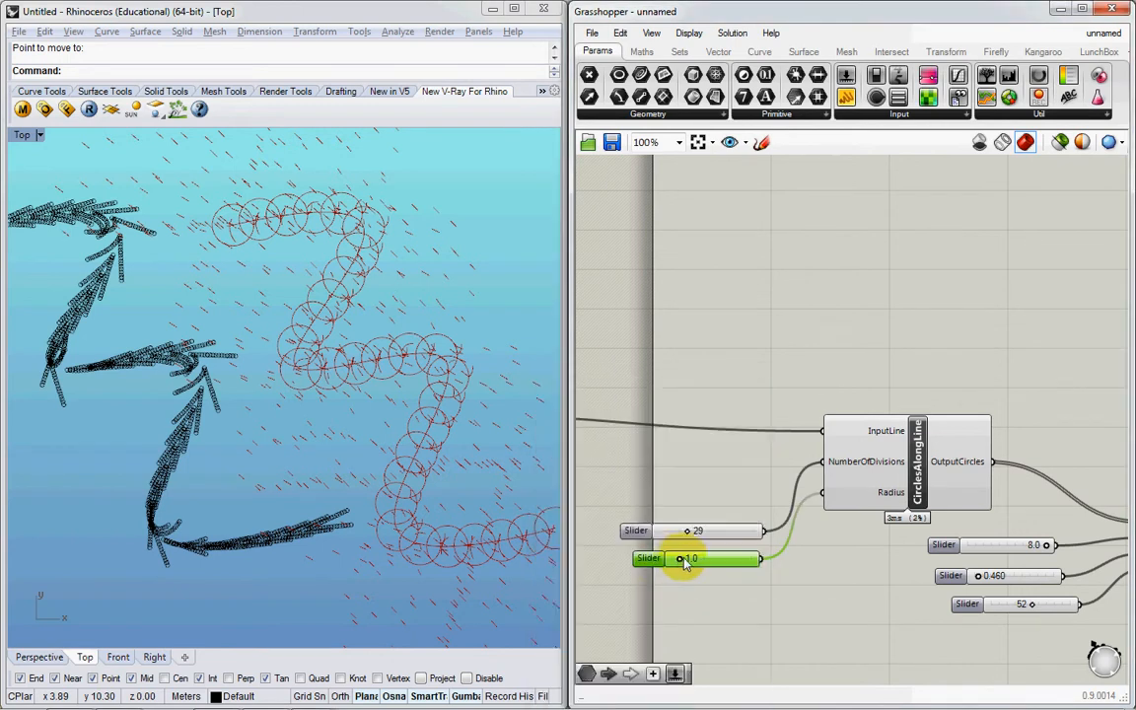
{"action": "left_click_drag", "start_coordinate": [685, 562], "coordinate": [663, 540]}
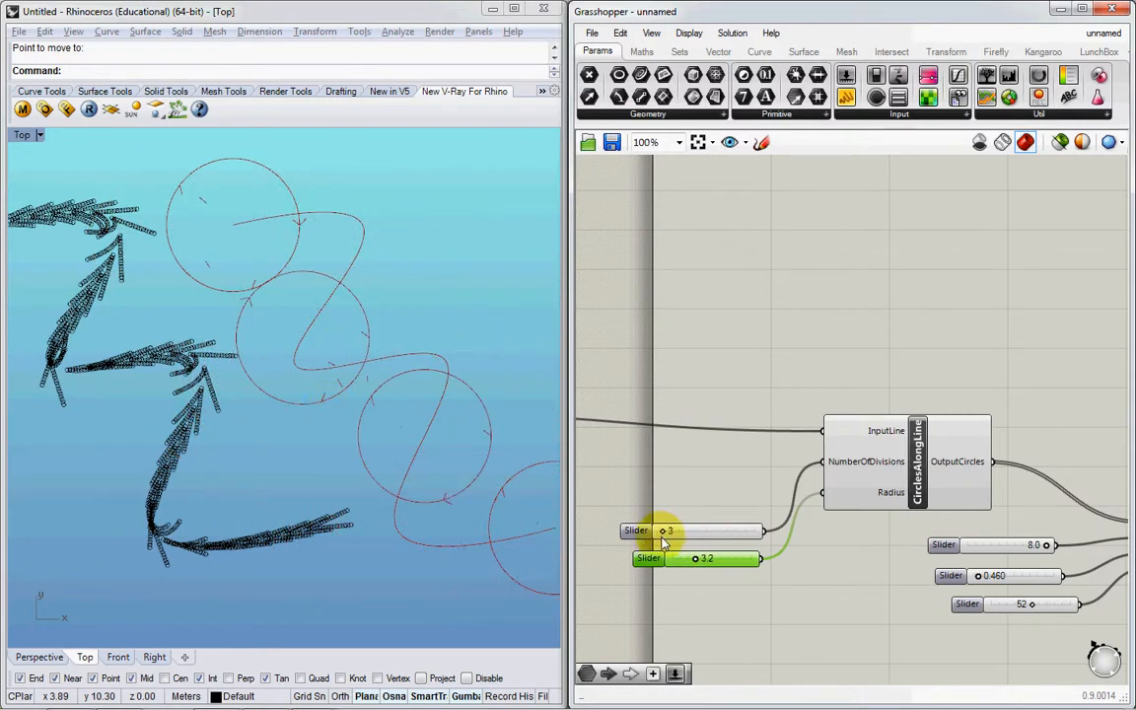
{"action": "right_click_drag", "start_coordinate": [330, 405], "coordinate": [238, 364]}
{"action": "scroll", "coordinate": [238, 365], "scroll_direction": "down", "scroll_amount": 2}
{"action": "right_click_drag", "start_coordinate": [351, 186], "coordinate": [347, 216]}
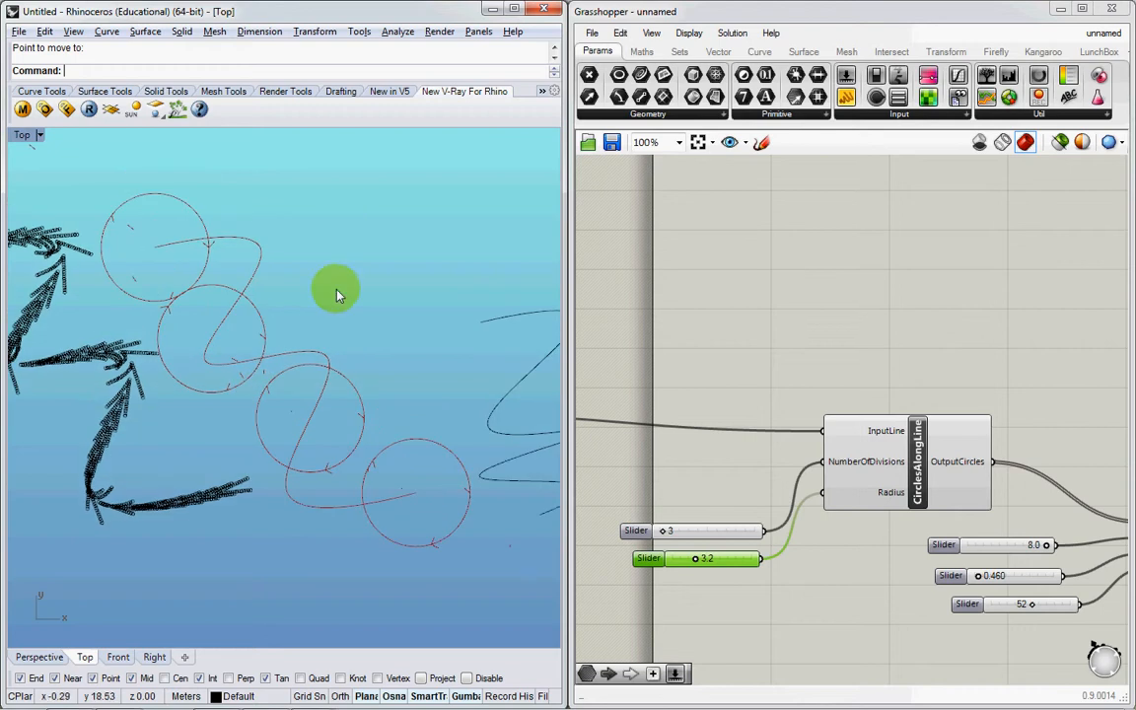
{"action": "right_click_drag", "start_coordinate": [336, 289], "coordinate": [301, 278]}
Step: Graft the Geo input parameter inside the FuzzMaker cluster, and save and close the cluster
{"action": "right_click_drag", "start_coordinate": [885, 527], "coordinate": [847, 511]}
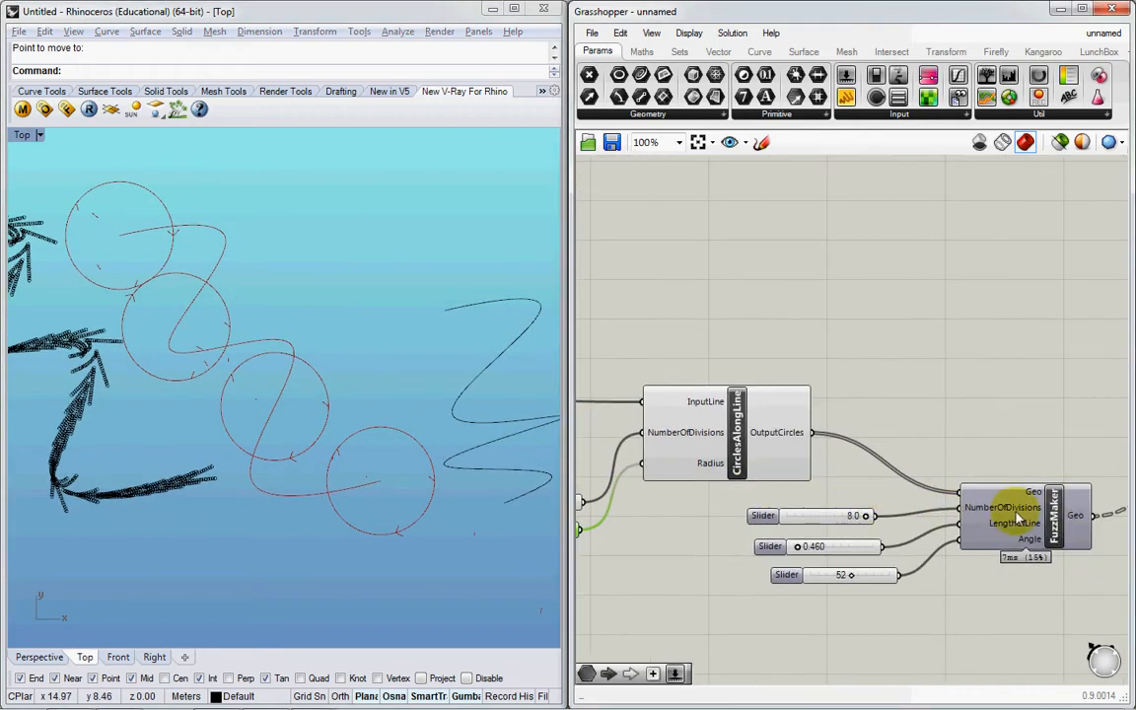
{"action": "double_click", "coordinate": [1060, 513]}
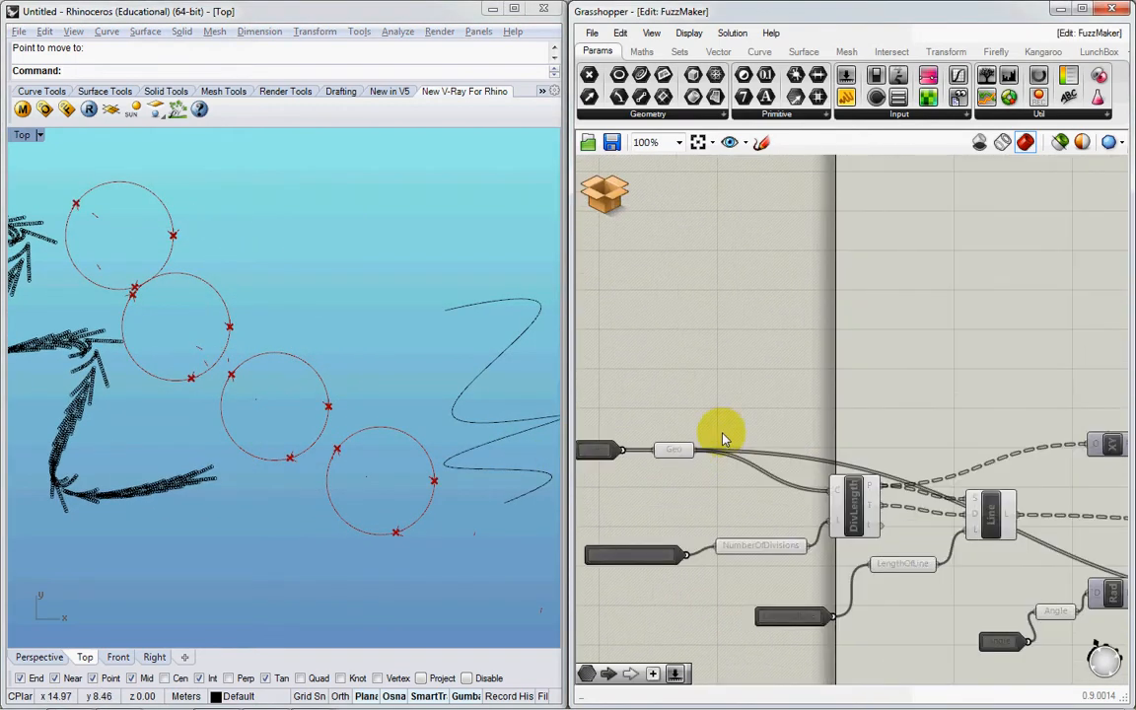
{"action": "left_click_drag", "start_coordinate": [682, 451], "coordinate": [693, 449]}
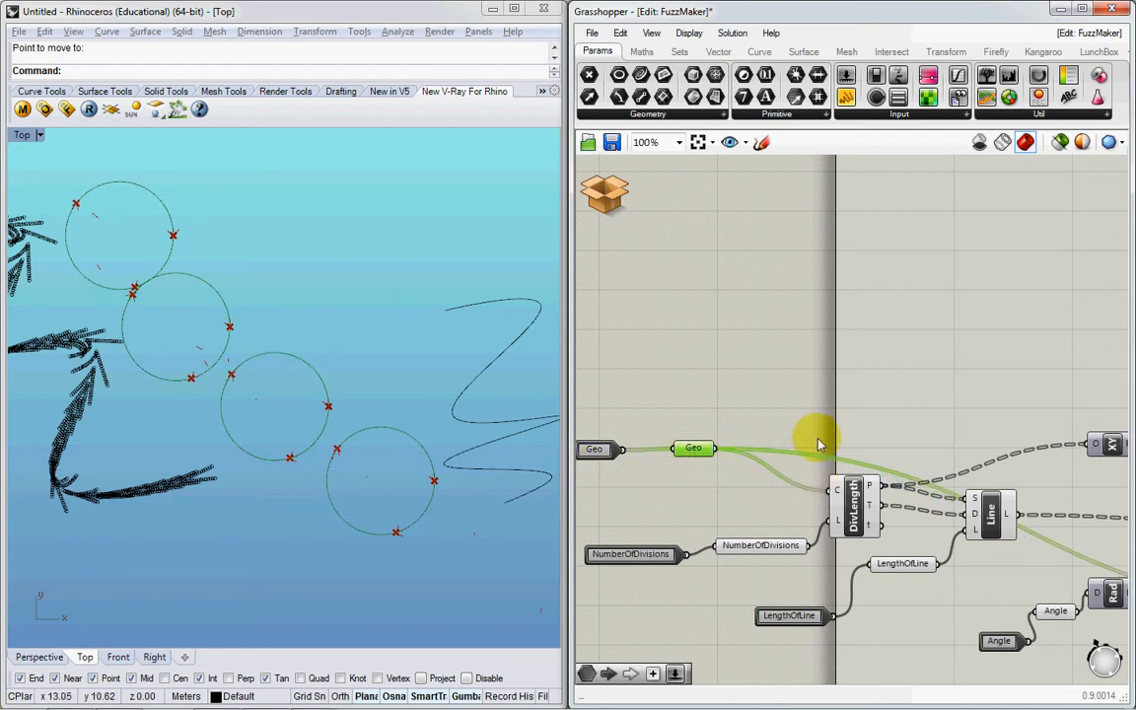
{"action": "mouse_move", "coordinate": [1037, 545]}
{"action": "right_mouse_down"}
{"action": "mouse_move", "coordinate": [745, 515]}
{"action": "mouse_move", "coordinate": [1041, 534]}
{"action": "right_mouse_up"}
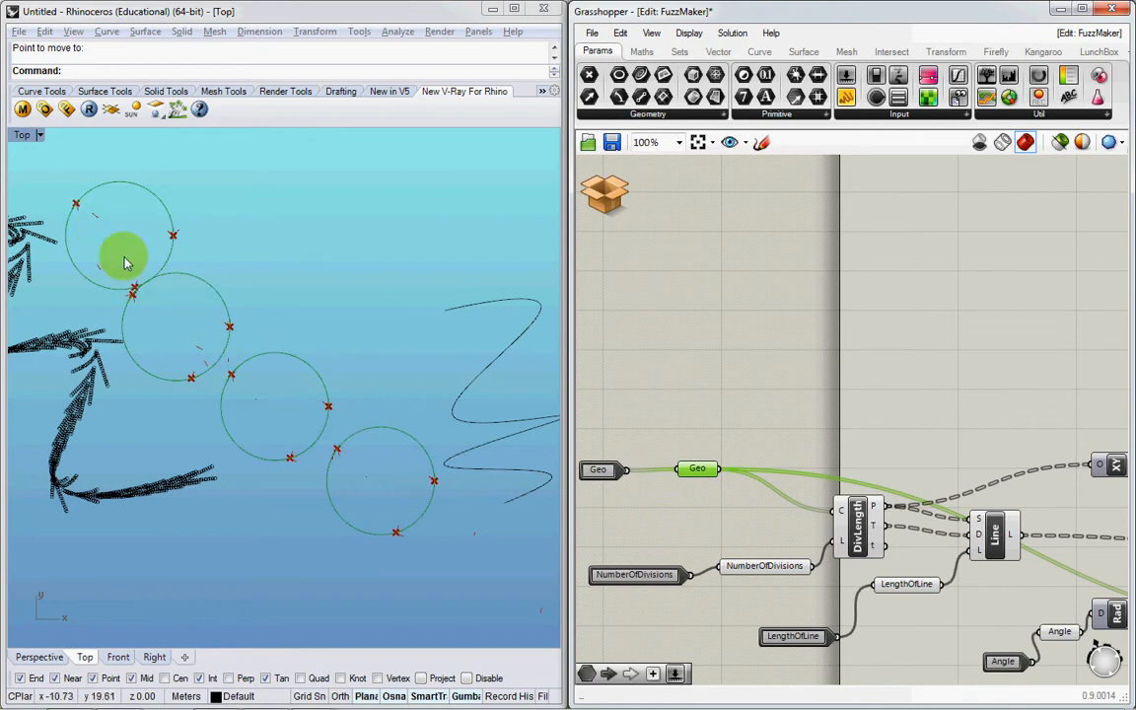
{"action": "right_click", "coordinate": [697, 468]}
{"action": "left_click", "coordinate": [734, 517]}
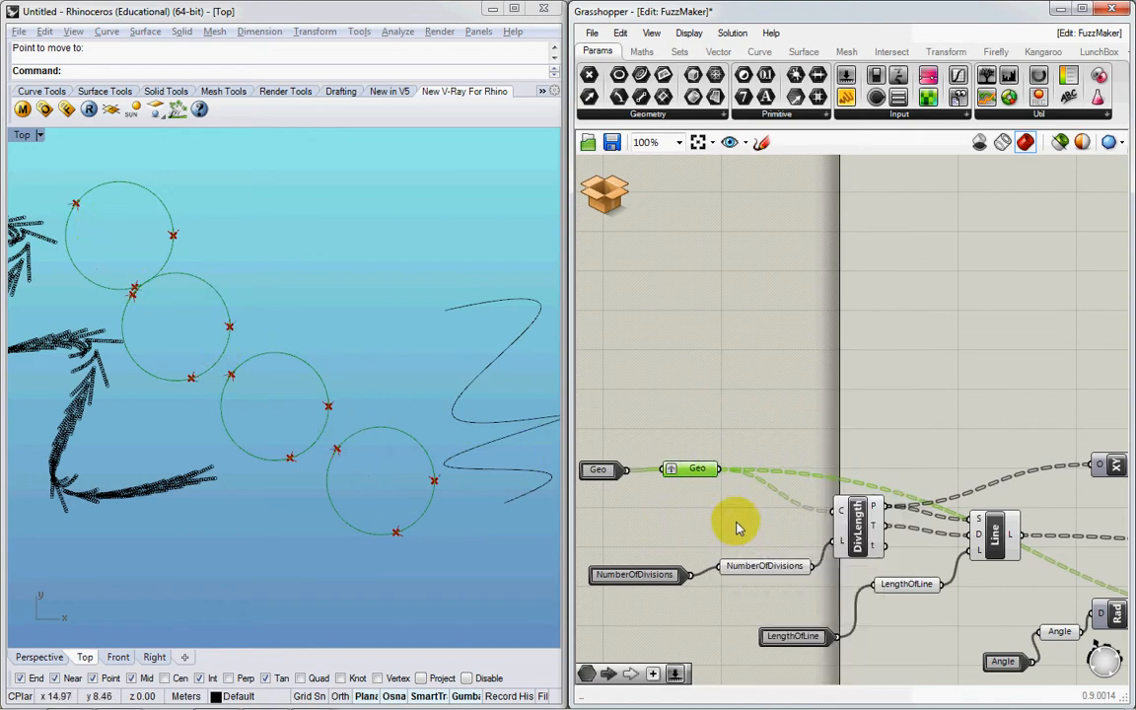
{"action": "left_click", "coordinate": [605, 193]}
{"action": "left_click", "coordinate": [646, 201]}
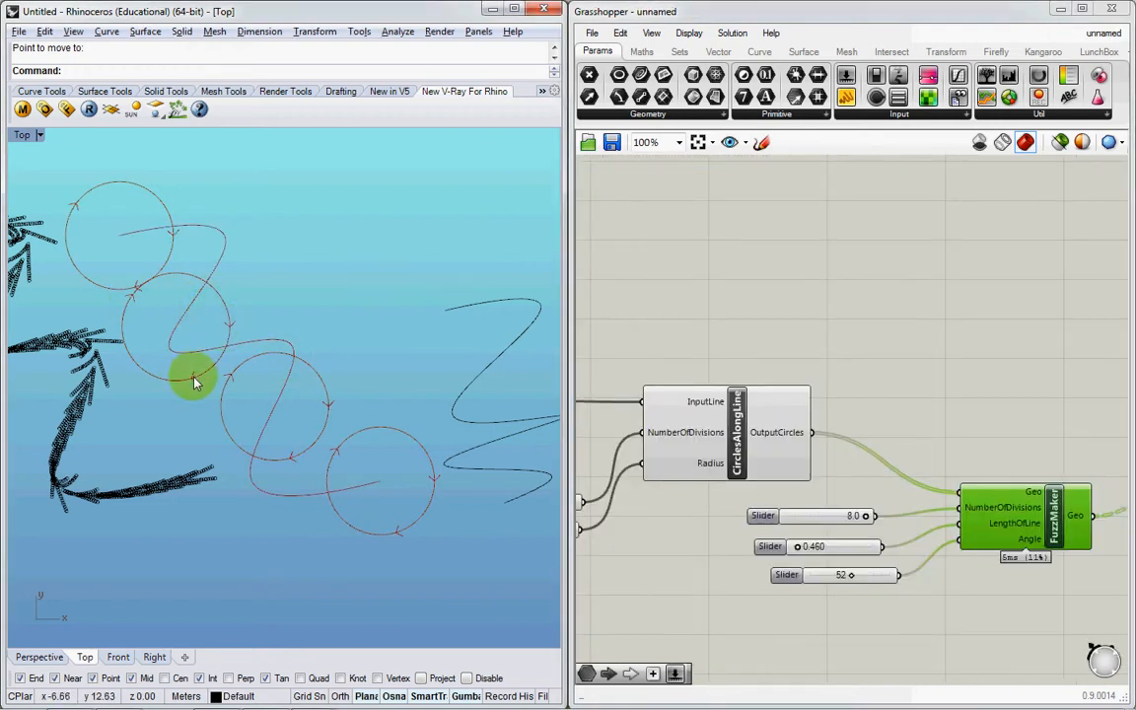
Step: Set FuzzMaker's NumberOfDivisions to 0.6, and CirclesAlongLine's Radius to 1.3 and NumberOfDivisions to 24
{"action": "left_click_drag", "start_coordinate": [852, 515], "coordinate": [755, 540]}
{"action": "right_click_drag", "start_coordinate": [757, 527], "coordinate": [883, 531]}
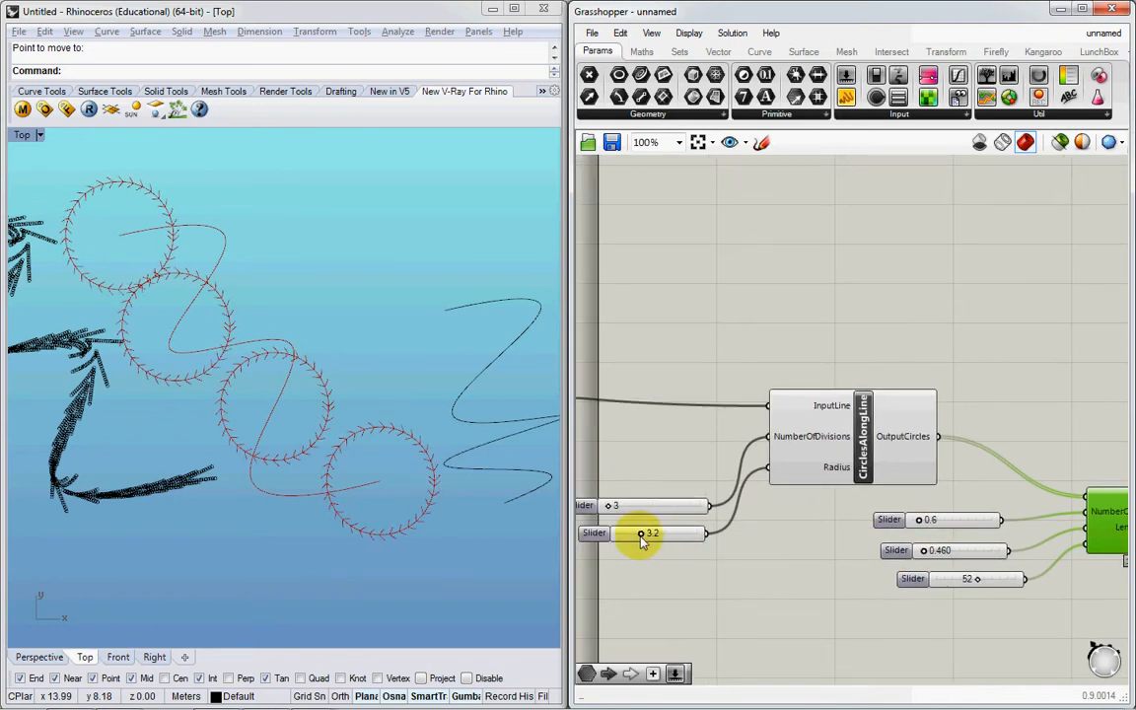
{"action": "left_click_drag", "start_coordinate": [642, 540], "coordinate": [628, 505]}
Step: Set FuzzMaker's LengthOfLine slider to 0.660 and its Angle slider to 67, and inspect the pattern in the Top viewport
{"action": "left_click_drag", "start_coordinate": [927, 558], "coordinate": [925, 558]}
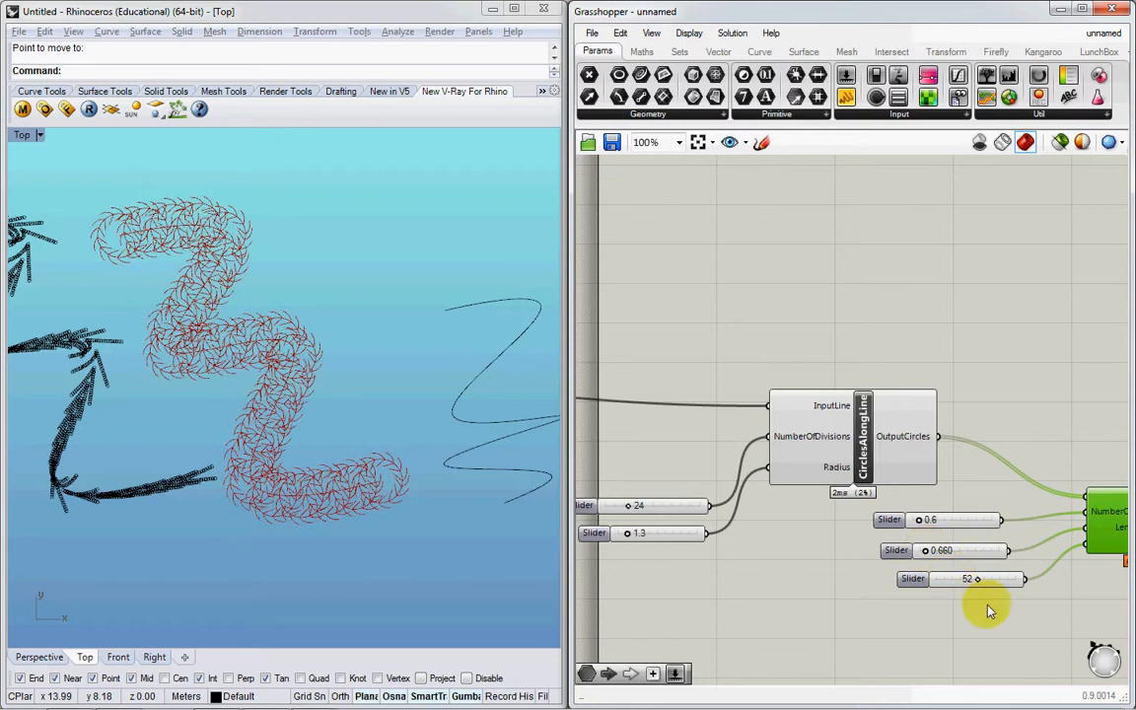
{"action": "left_click_drag", "start_coordinate": [983, 582], "coordinate": [989, 579]}
{"action": "right_click_drag", "start_coordinate": [349, 381], "coordinate": [421, 387]}
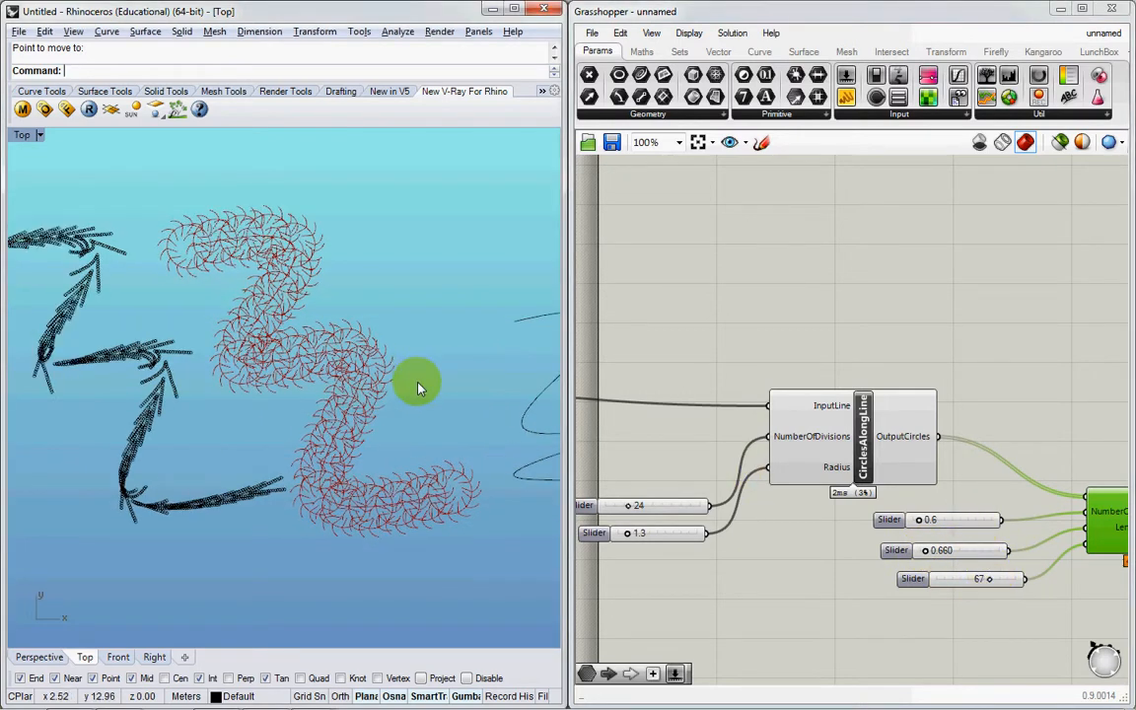
{"action": "right_click_drag", "start_coordinate": [273, 342], "coordinate": [320, 327]}
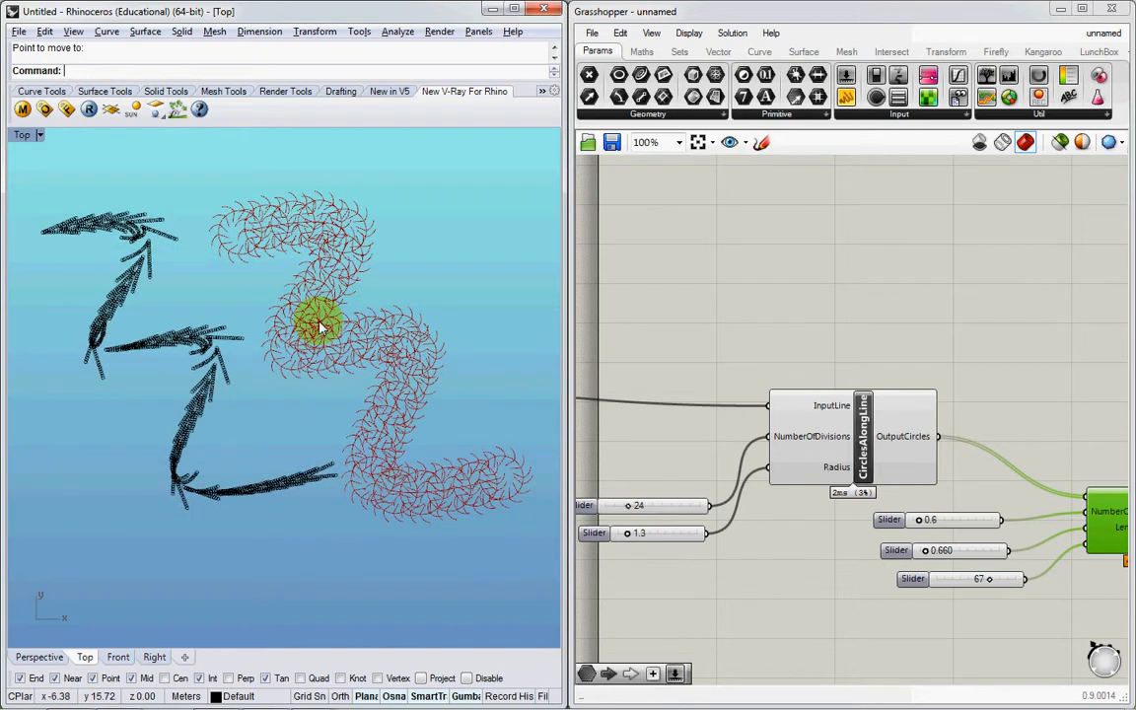
Step: Set FuzzMaker's LengthOfLine slider to 1.360 and its Angle slider to 100
{"action": "right_click_drag", "start_coordinate": [793, 442], "coordinate": [648, 400]}
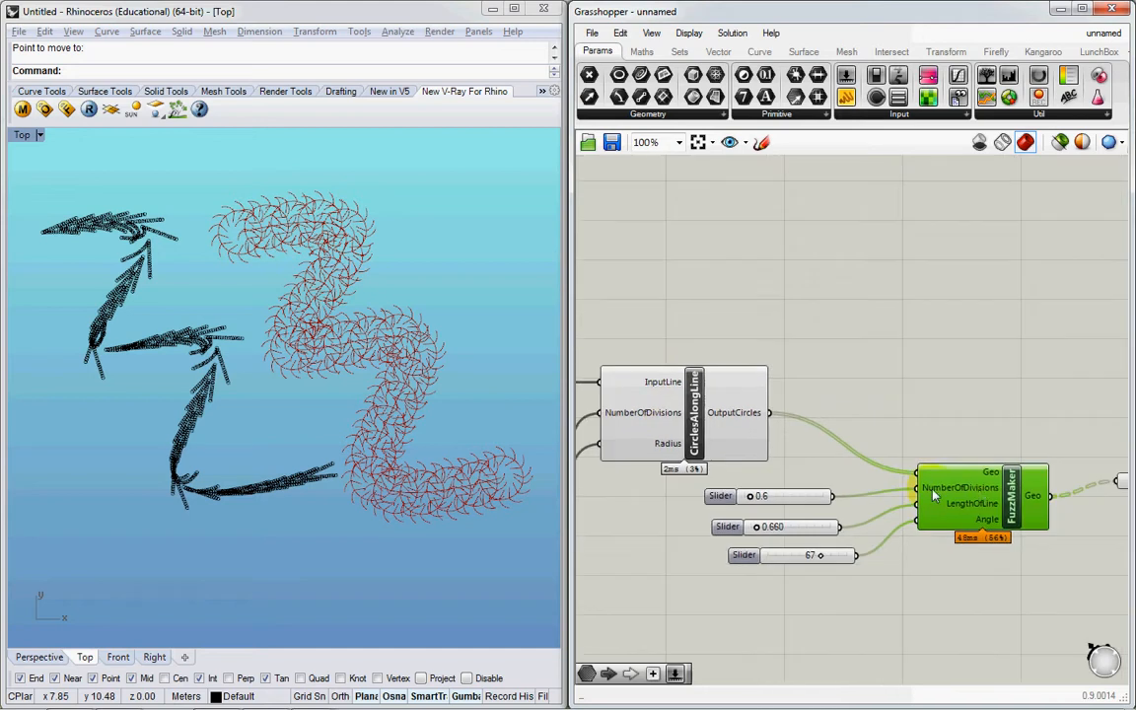
{"action": "right_click_drag", "start_coordinate": [878, 521], "coordinate": [833, 525]}
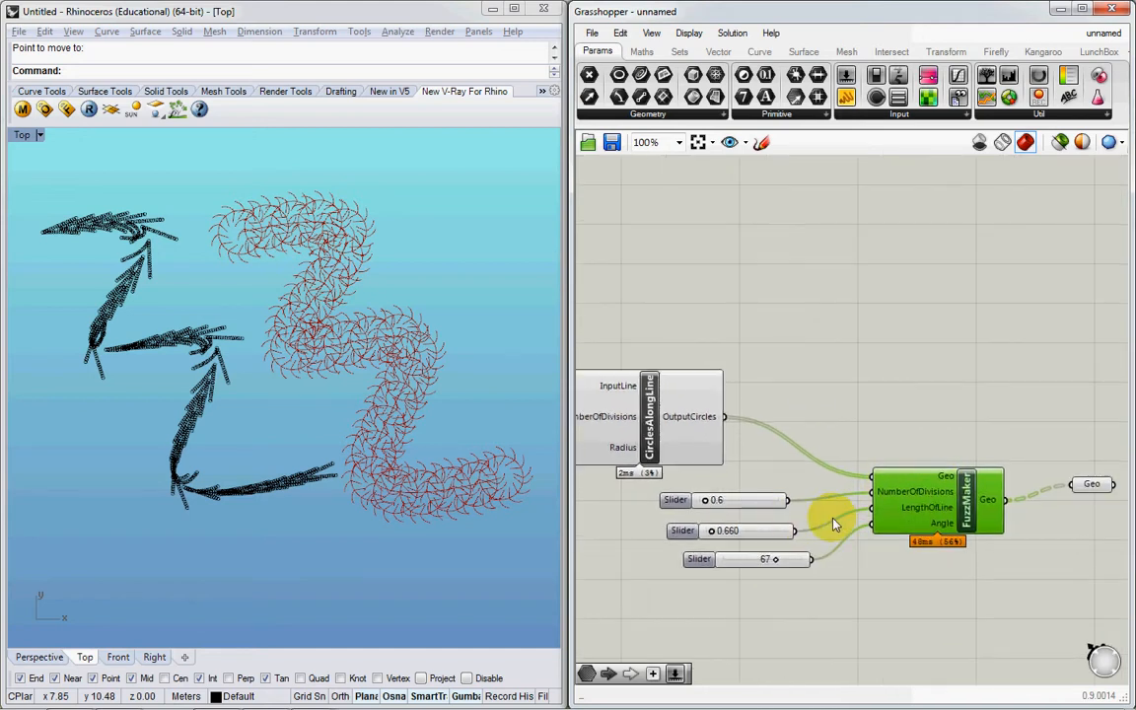
{"action": "left_click_drag", "start_coordinate": [714, 535], "coordinate": [822, 560]}
Step: Duplicate the FuzzMaker cluster together with its three sliders and place the copy beyond the original
{"action": "right_click_drag", "start_coordinate": [958, 585], "coordinate": [954, 574]}
{"action": "left_click_drag", "start_coordinate": [954, 574], "coordinate": [752, 471]}
{"action": "right_click_drag", "start_coordinate": [862, 510], "coordinate": [807, 479]}
{"action": "key", "text": "ctrl+c"}
{"action": "key", "text": "ctrl+v"}
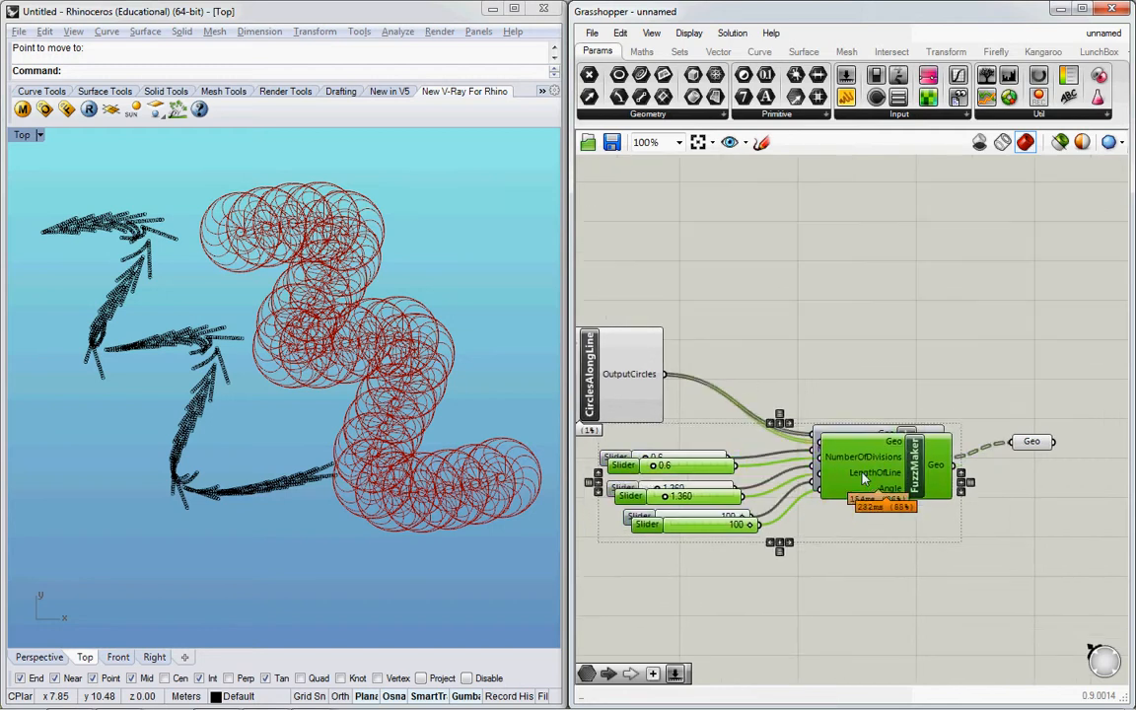
{"action": "left_click_drag", "start_coordinate": [868, 489], "coordinate": [1078, 564]}
Step: Connect the Geo parameter after the first FuzzMaker to the copy's Geo input, replacing the existing wire
{"action": "right_click_drag", "start_coordinate": [1068, 497], "coordinate": [969, 484]}
{"action": "left_click_drag", "start_coordinate": [954, 429], "coordinate": [928, 503]}
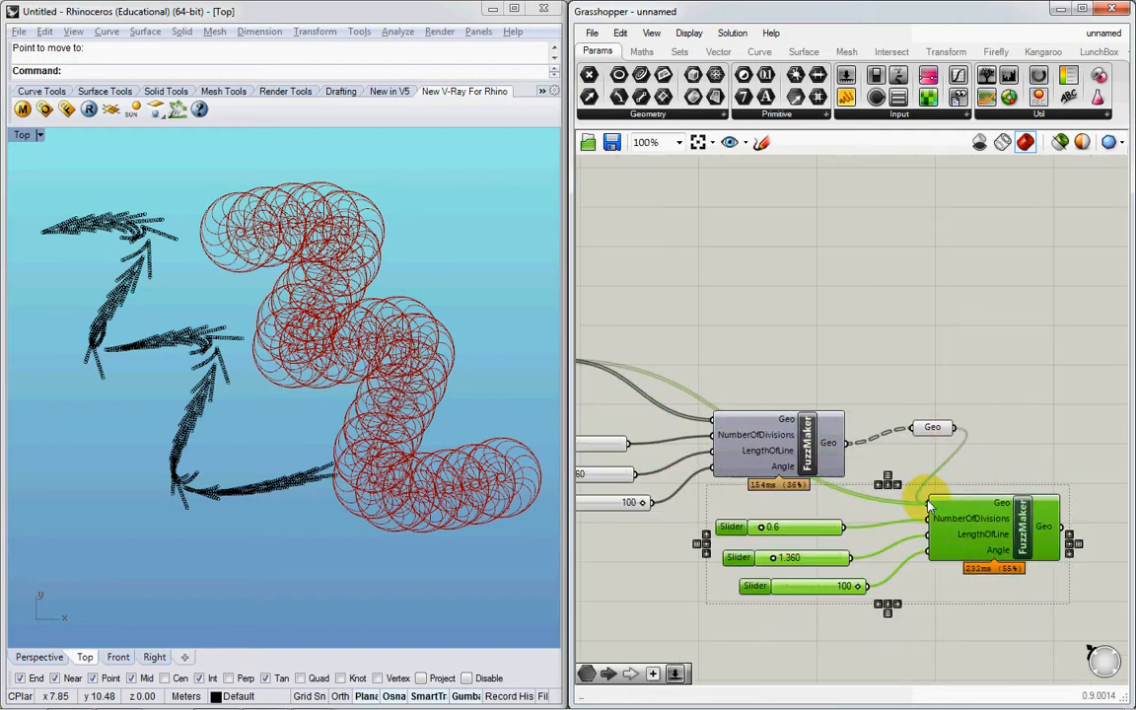
{"action": "left_click", "coordinate": [981, 409]}
{"action": "left_click", "coordinate": [973, 519]}
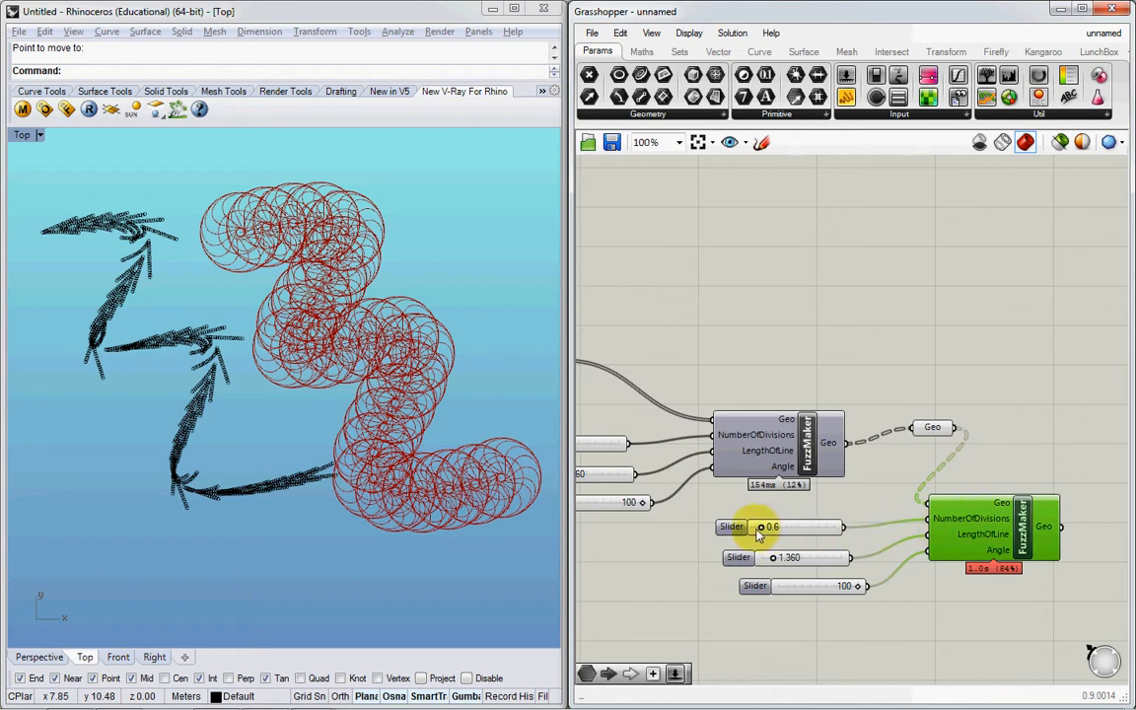
Step: Set the second FuzzMaker's NumberOfDivisions slider to 3.4 and inspect the pattern up close in the Top viewport
{"action": "left_click_drag", "start_coordinate": [758, 532], "coordinate": [788, 531]}
{"action": "right_click_drag", "start_coordinate": [472, 341], "coordinate": [468, 347]}
{"action": "scroll", "coordinate": [280, 287], "scroll_direction": "up", "scroll_amount": 6}
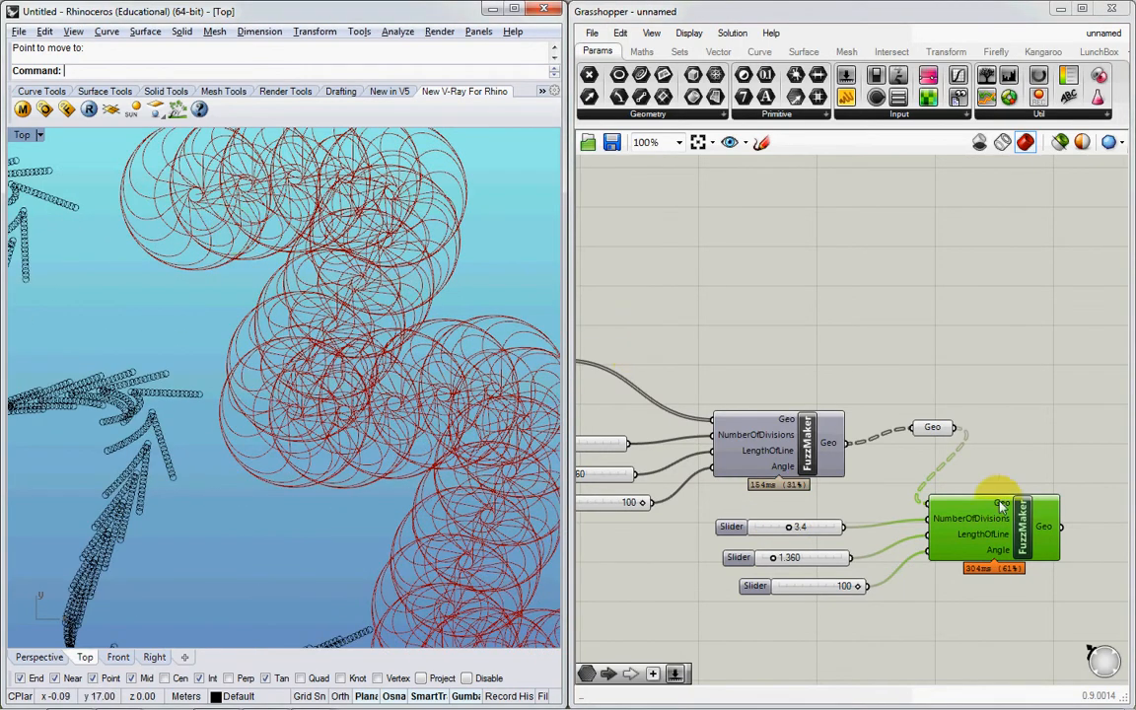
Step: Try grafting the Geo parameter between the two FuzzMaker clusters, and remove the graft again
{"action": "right_click", "coordinate": [933, 429]}
{"action": "left_click", "coordinate": [971, 517]}
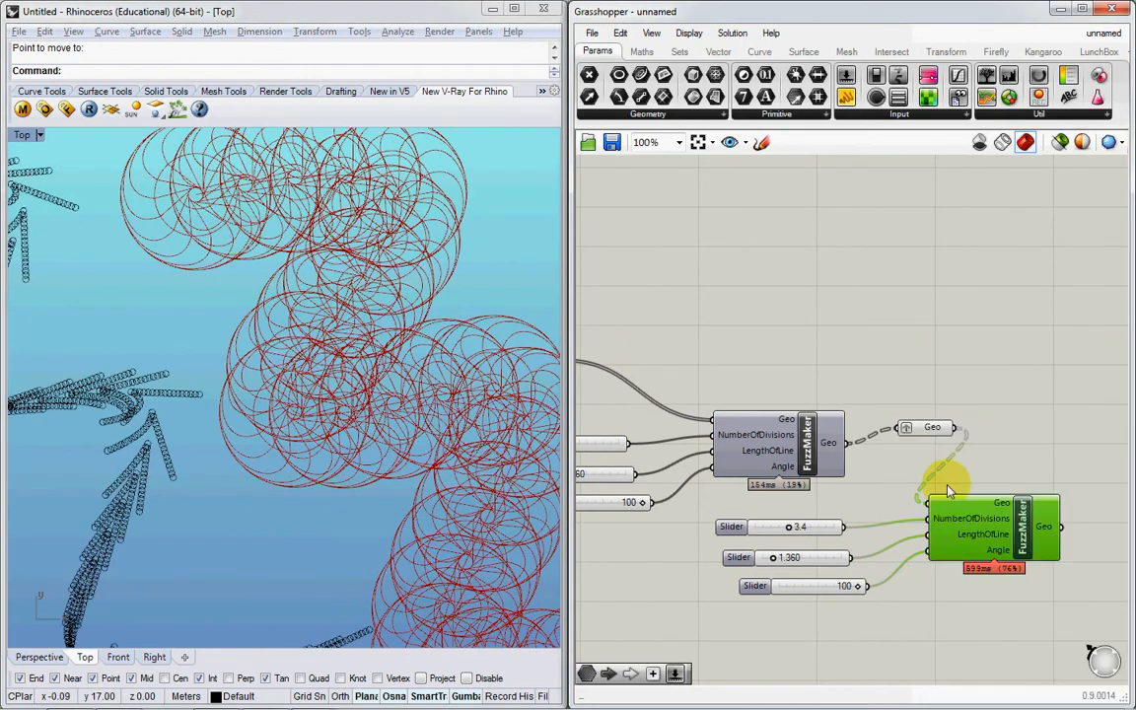
{"action": "left_click_drag", "start_coordinate": [937, 427], "coordinate": [926, 449]}
{"action": "right_click", "coordinate": [926, 450]}
{"action": "left_click", "coordinate": [955, 523]}
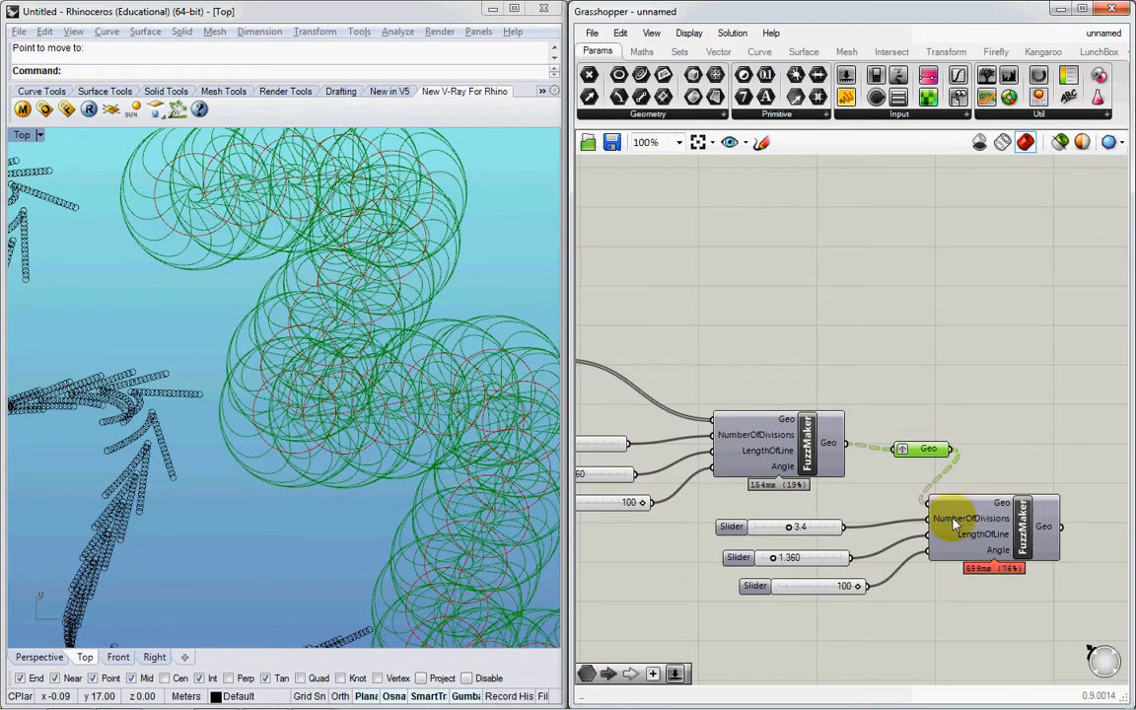
Step: Add a Geometry parameter fed by the second FuzzMaker's Geo output and turn on that cluster's preview
{"action": "right_click_drag", "start_coordinate": [873, 489], "coordinate": [720, 475]}
{"action": "double_click", "coordinate": [981, 511]}
{"action": "type", "text": "ge"}
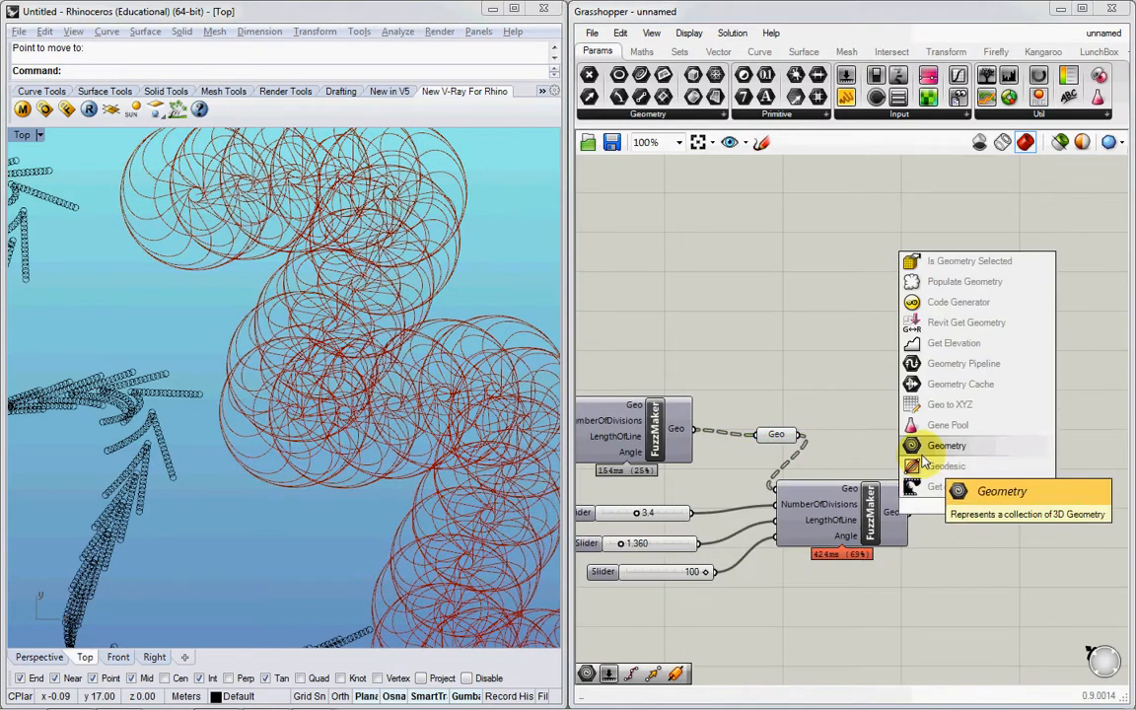
{"action": "left_click", "coordinate": [931, 447]}
{"action": "left_click_drag", "start_coordinate": [904, 513], "coordinate": [957, 506]}
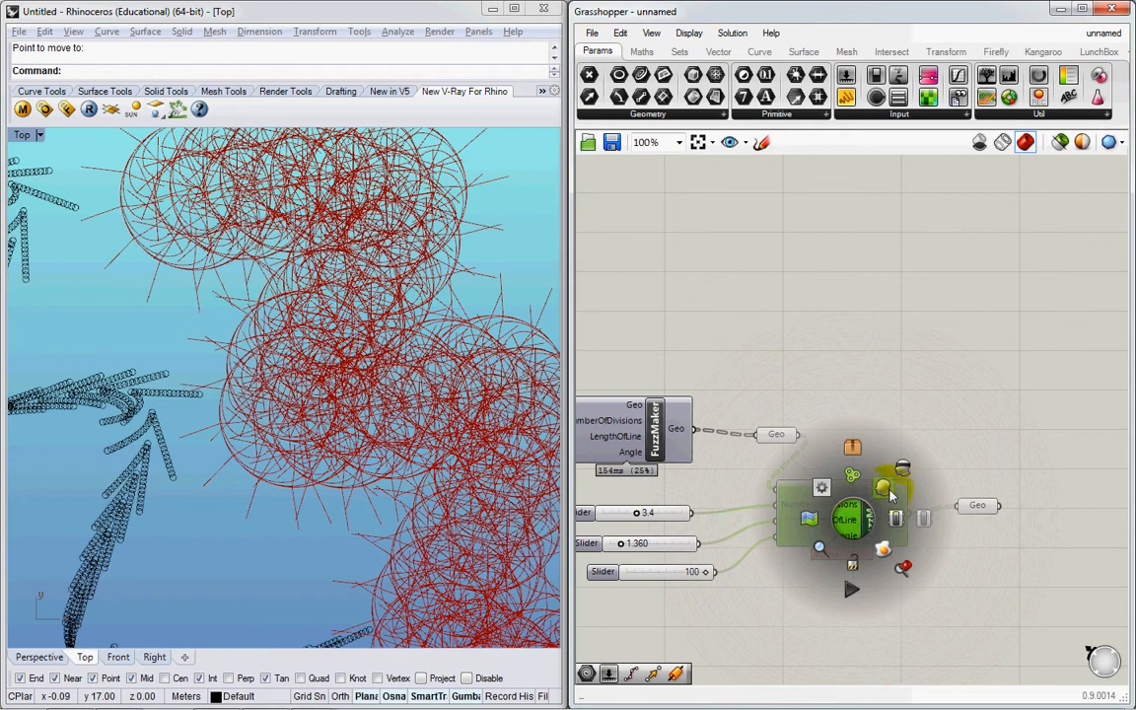
{"action": "left_click", "coordinate": [907, 424]}
{"action": "left_click", "coordinate": [980, 509]}
Step: Inspect the second-level fuzz lines in the Top viewport and set the second FuzzMaker's NumberOfDivisions slider to 0.0
{"action": "right_click_drag", "start_coordinate": [675, 526], "coordinate": [758, 542]}
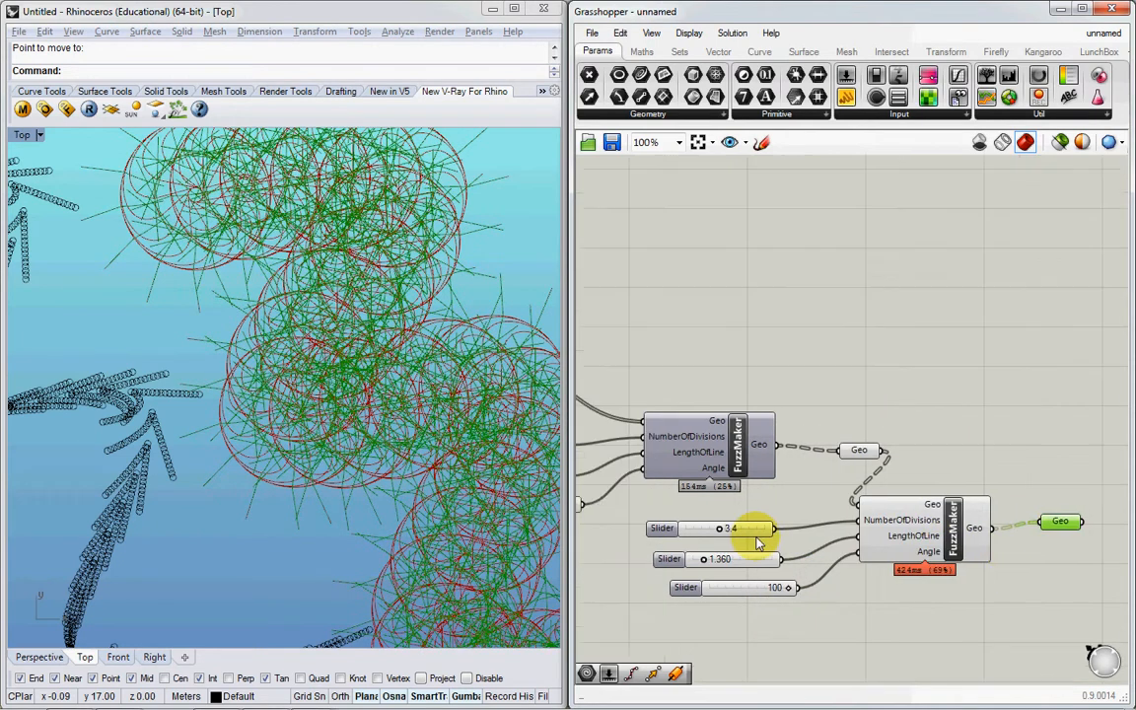
{"action": "right_click_drag", "start_coordinate": [306, 363], "coordinate": [309, 428]}
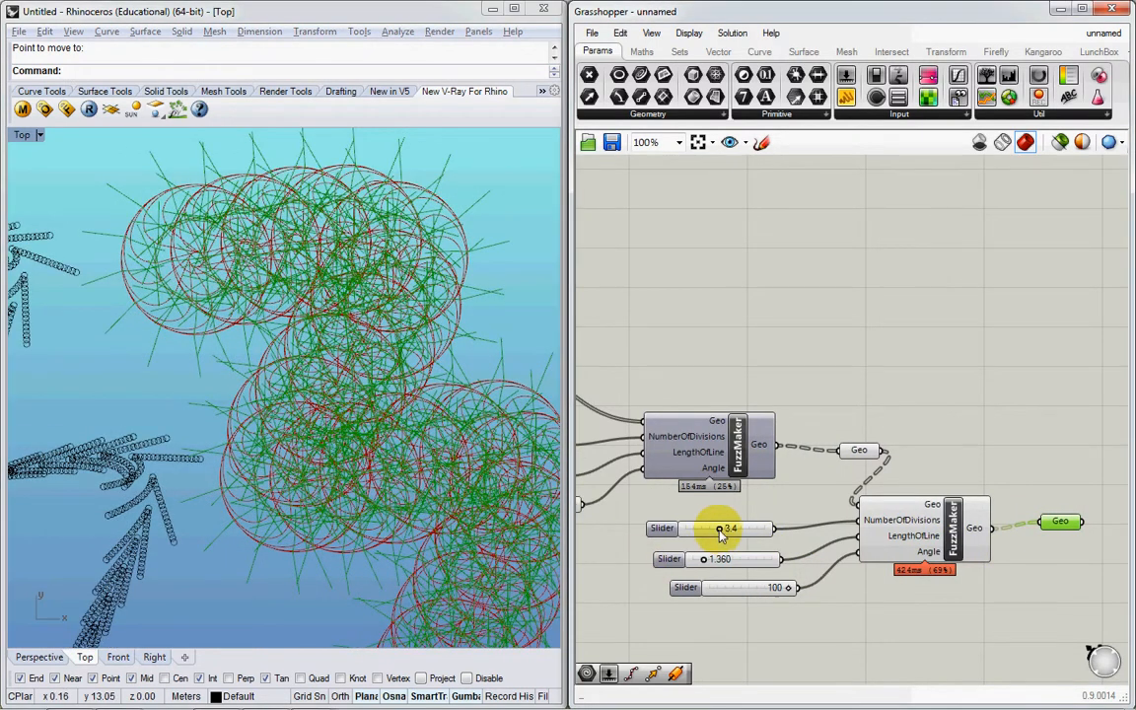
{"action": "left_click_drag", "start_coordinate": [720, 531], "coordinate": [671, 539]}
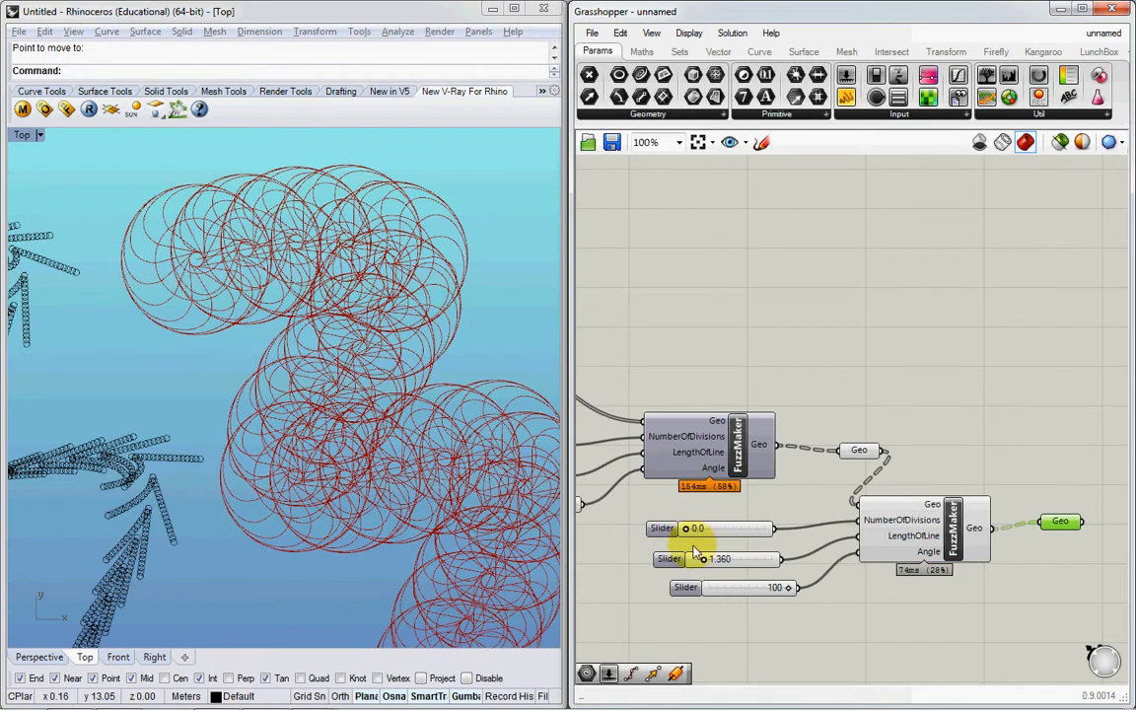
Step: Set the second FuzzMaker's NumberOfDivisions slider to 1.1 and inspect the fuzz in the Top viewport
{"action": "left_click_drag", "start_coordinate": [685, 528], "coordinate": [664, 496]}
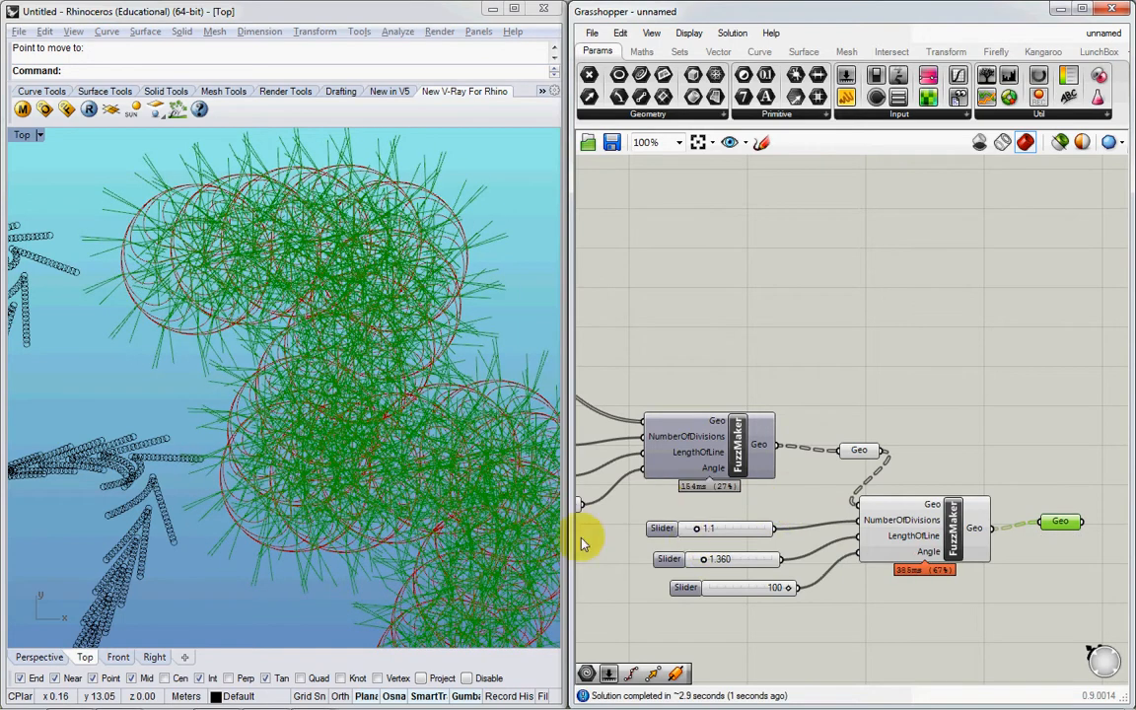
{"action": "right_click_drag", "start_coordinate": [702, 557], "coordinate": [893, 574]}
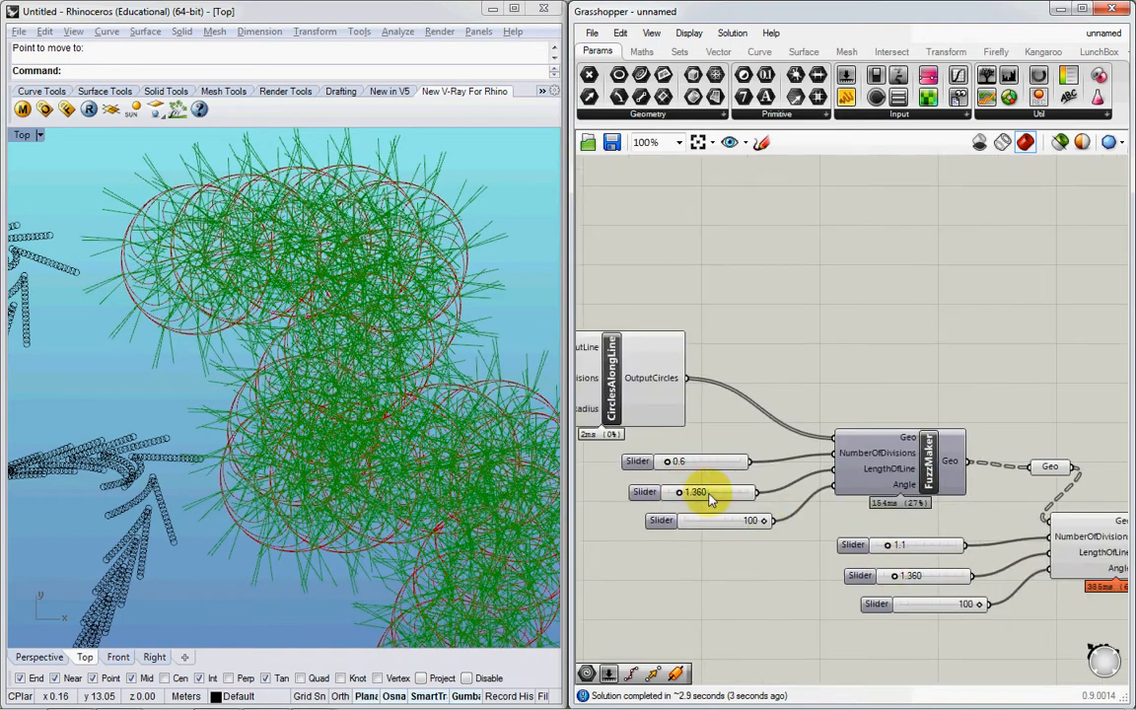
{"action": "left_click", "coordinate": [315, 398]}
{"action": "scroll", "coordinate": [330, 434], "scroll_direction": "down", "scroll_amount": 5}
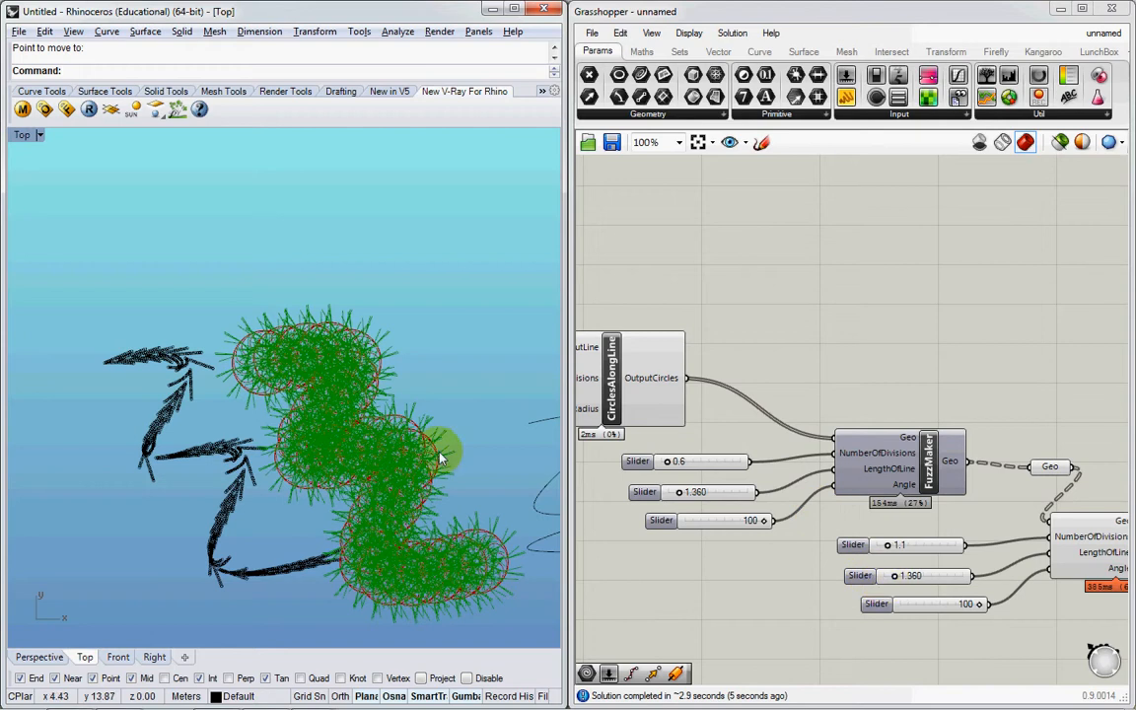
{"action": "scroll", "coordinate": [398, 436], "scroll_direction": "up", "scroll_amount": 6}
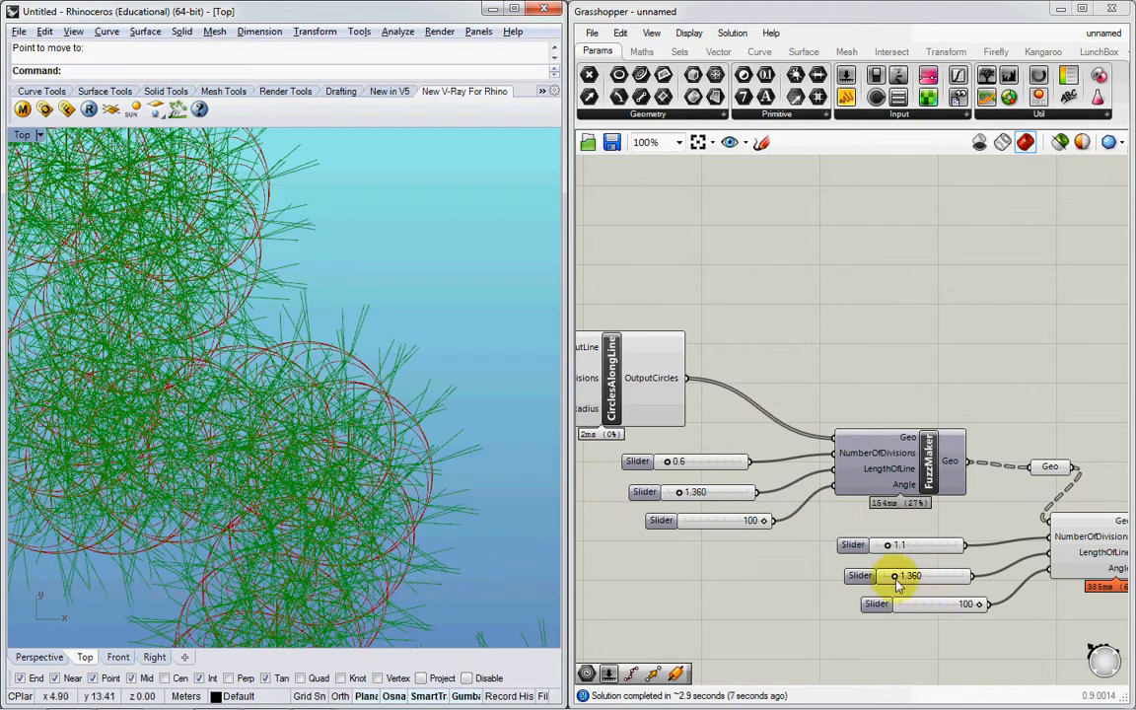
Step: Set the second FuzzMaker's LengthOfLine slider to 0.360 and its NumberOfDivisions slider to 0.1 with a numeric range of 2.0
{"action": "left_click", "coordinate": [892, 577]}
{"action": "left_click_drag", "start_coordinate": [892, 580], "coordinate": [877, 552]}
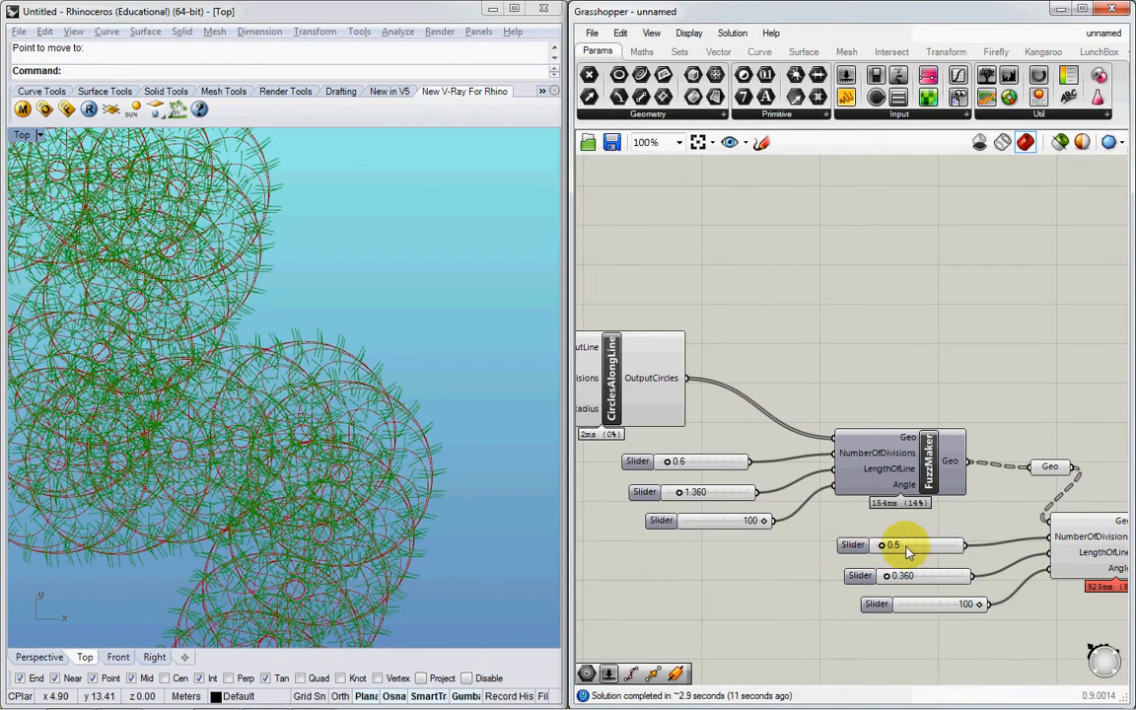
{"action": "double_click", "coordinate": [857, 550]}
{"action": "double_click", "coordinate": [913, 590]}
{"action": "type", "text": "1"}
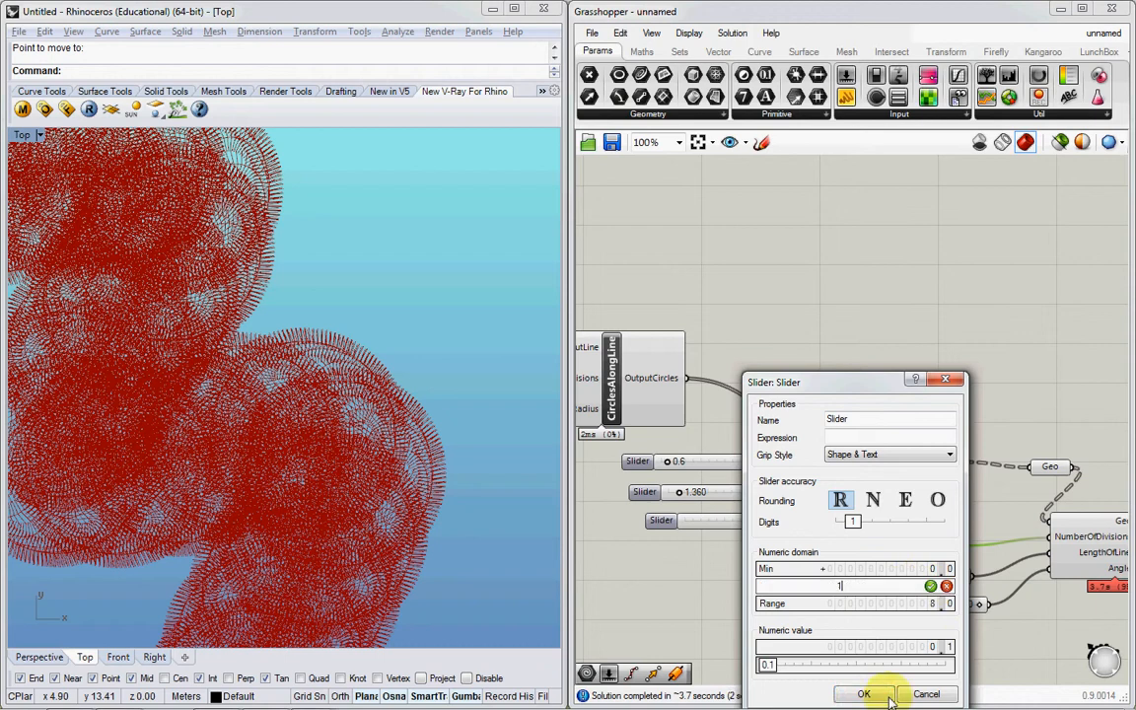
{"action": "left_click", "coordinate": [930, 586]}
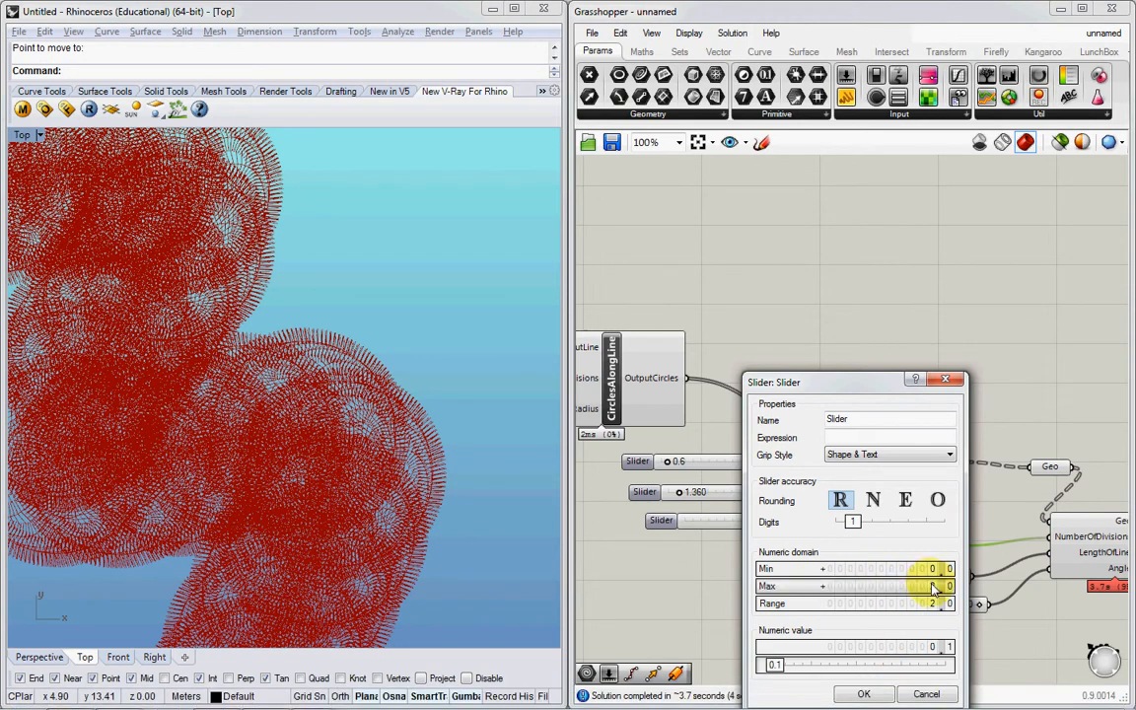
{"action": "left_click", "coordinate": [863, 693]}
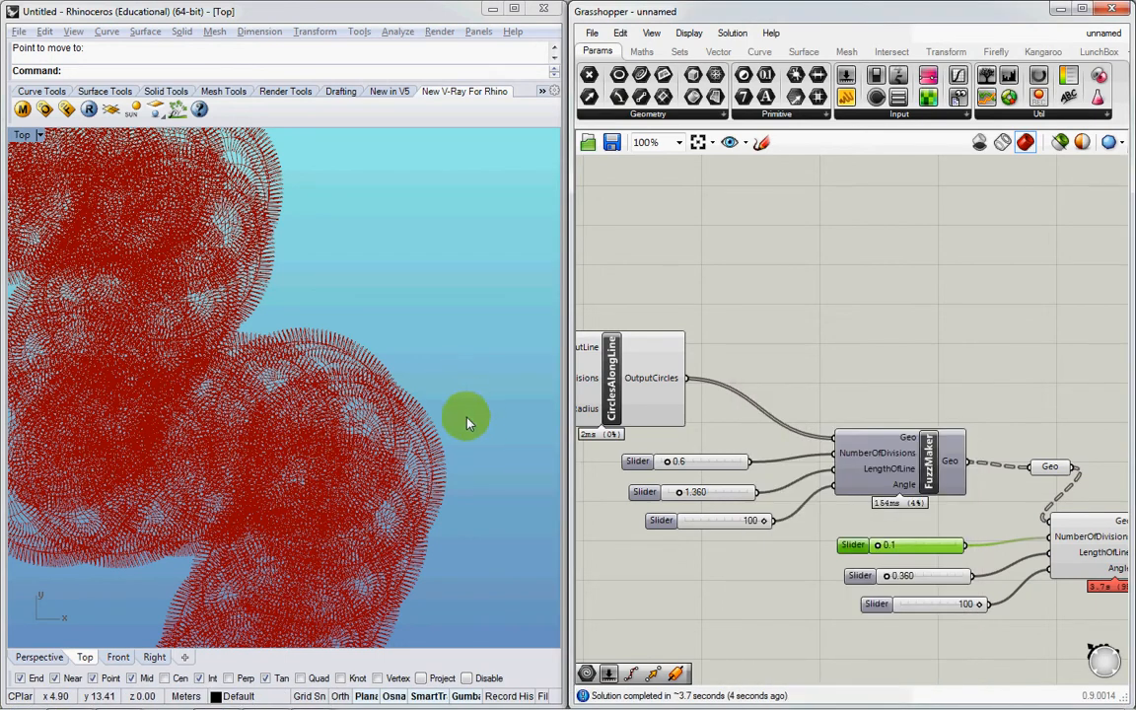
Step: Examine the dense second-level fuzz pattern in the Top viewport, both close up and as a whole
{"action": "left_click", "coordinate": [514, 431]}
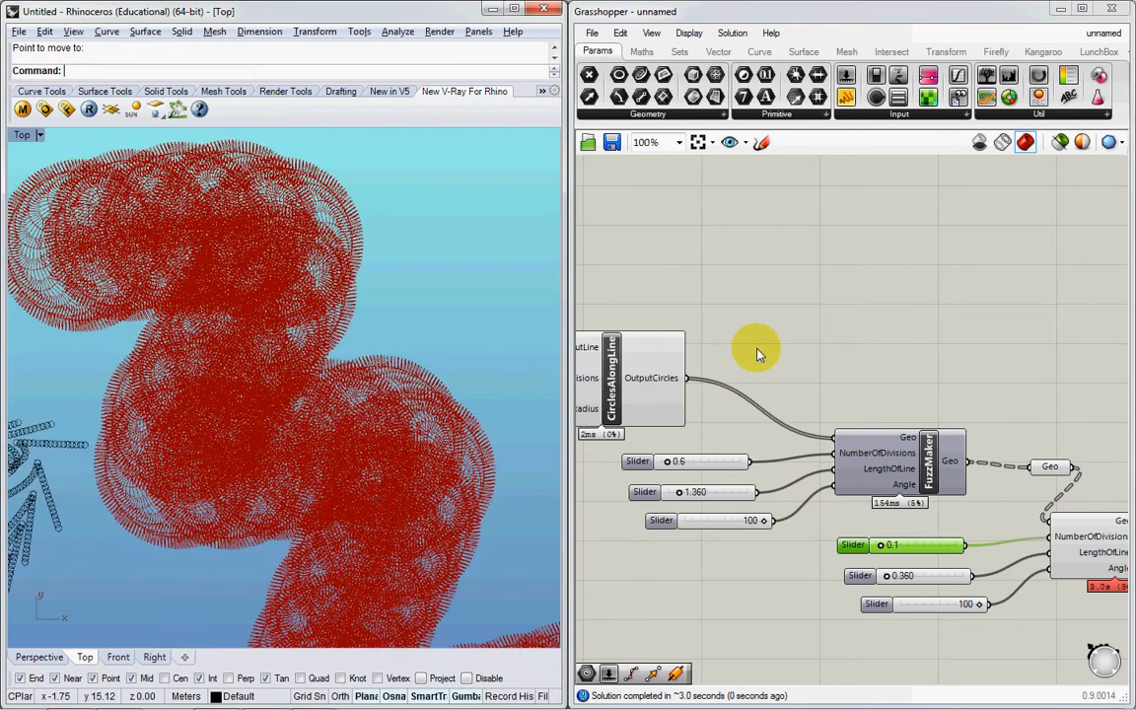
{"action": "scroll", "coordinate": [311, 384], "scroll_direction": "down", "scroll_amount": 4}
{"action": "right_click_drag", "start_coordinate": [288, 419], "coordinate": [228, 457]}
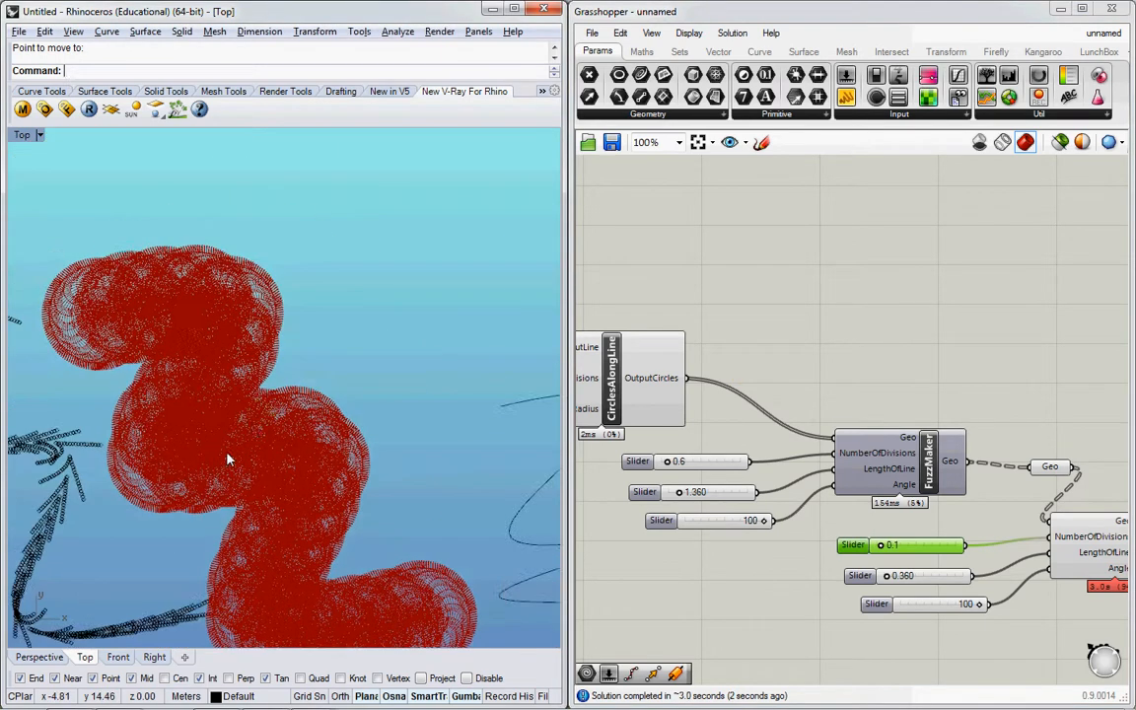
{"action": "scroll", "coordinate": [227, 460], "scroll_direction": "up", "scroll_amount": 2}
{"action": "scroll", "coordinate": [228, 459], "scroll_direction": "down", "scroll_amount": 6}
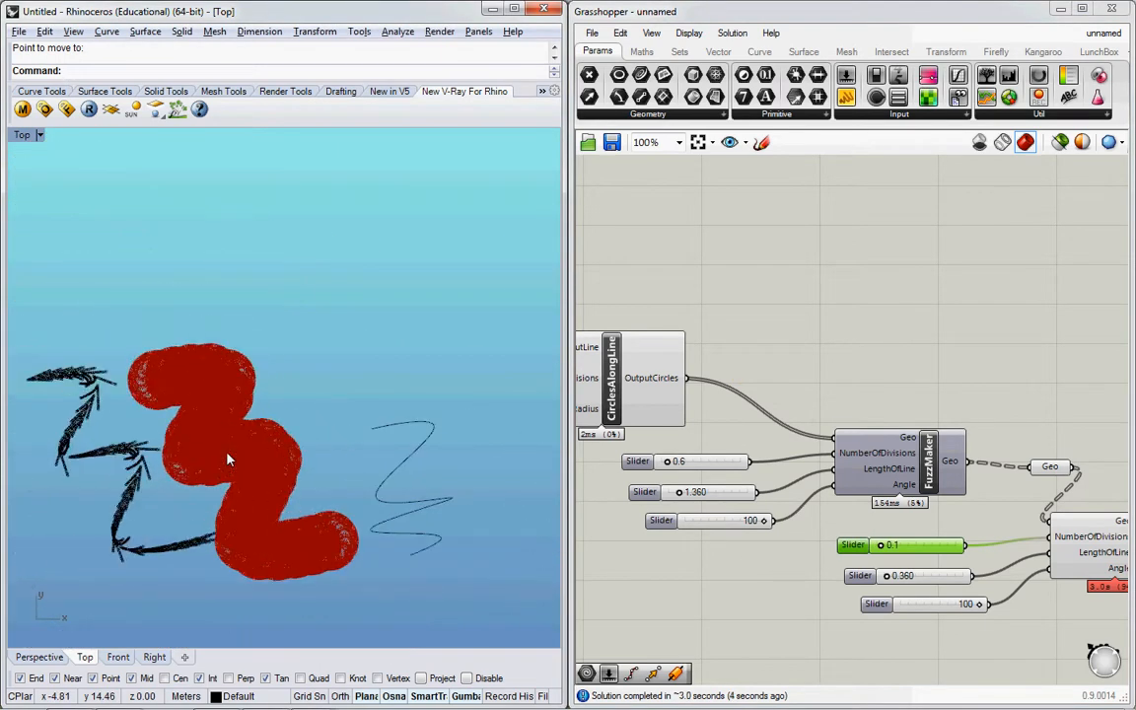
{"action": "scroll", "coordinate": [227, 459], "scroll_direction": "up", "scroll_amount": 3}
{"action": "scroll", "coordinate": [228, 460], "scroll_direction": "down", "scroll_amount": 2}
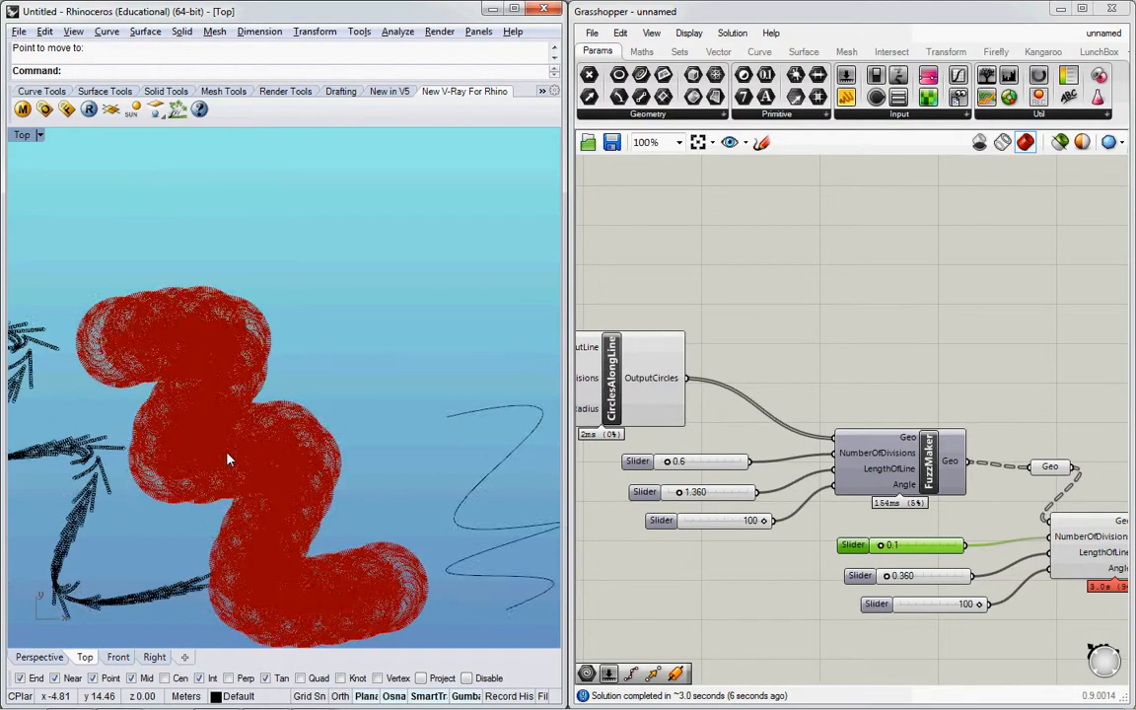
{"action": "scroll", "coordinate": [228, 459], "scroll_direction": "down", "scroll_amount": 2}
Step: Restore the four-viewport layout and examine the fuzz pattern in the Top and Perspective views
{"action": "double_click", "coordinate": [23, 138]}
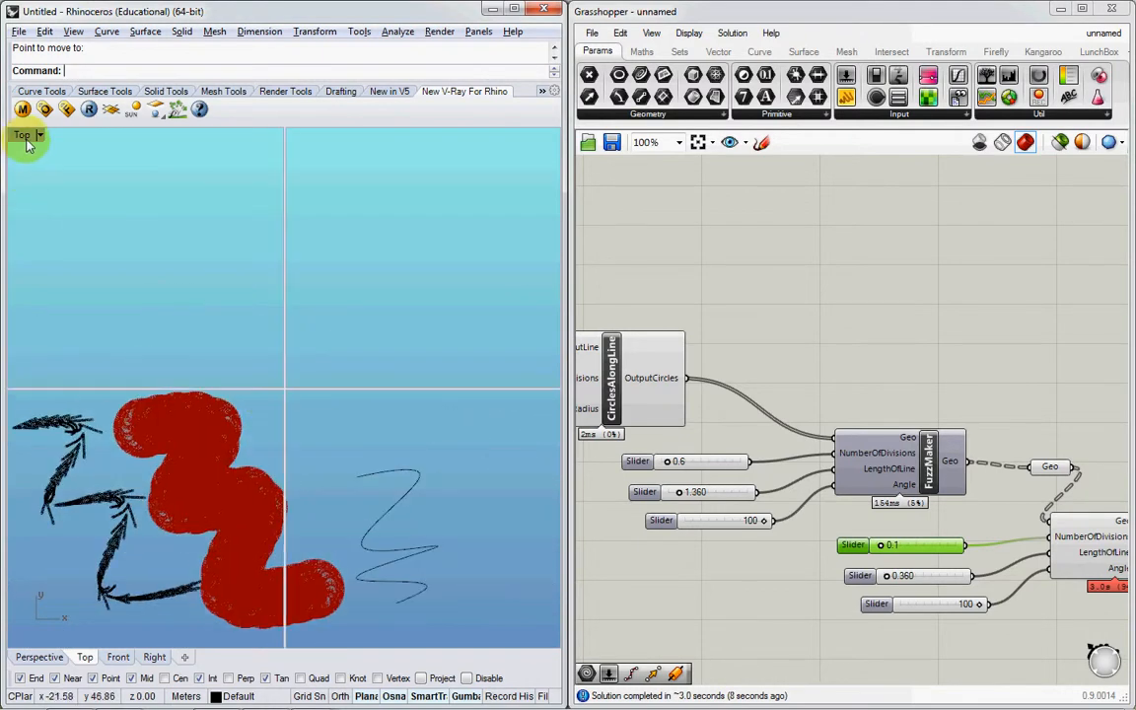
{"action": "right_click_drag", "start_coordinate": [305, 262], "coordinate": [438, 248]}
{"action": "scroll", "coordinate": [438, 250], "scroll_direction": "up", "scroll_amount": 10}
{"action": "right_click_drag", "start_coordinate": [671, 359], "coordinate": [830, 391]}
{"action": "scroll", "coordinate": [157, 329], "scroll_direction": "up", "scroll_amount": 5}
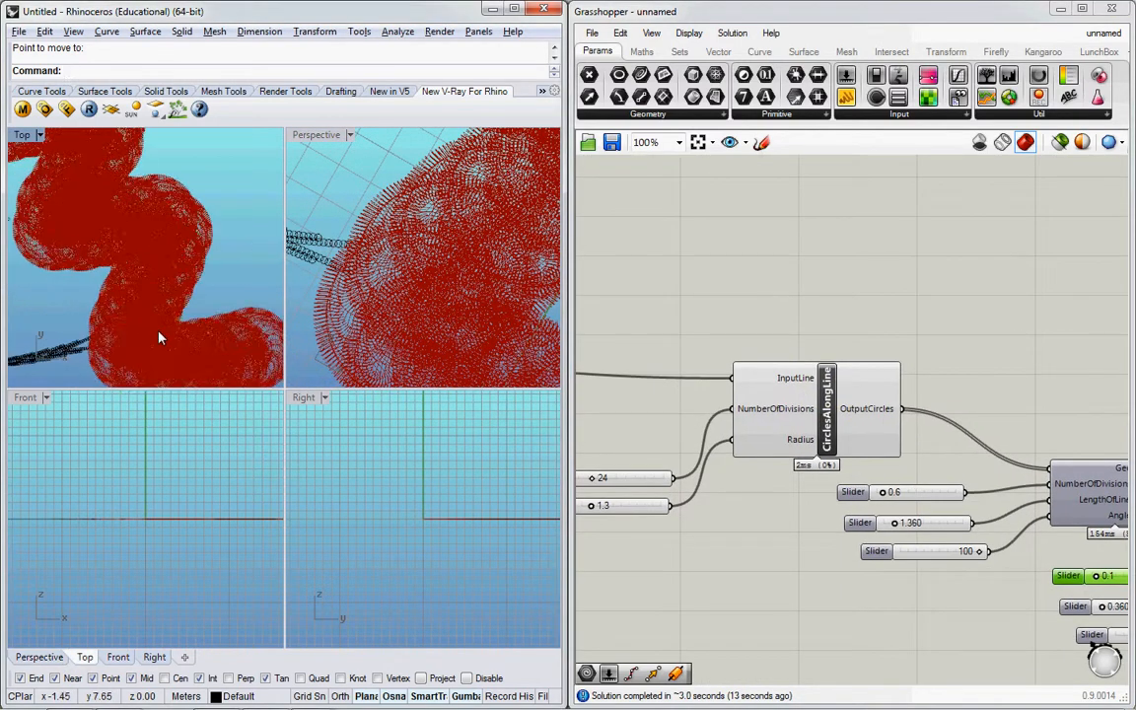
Step: Create a box with its rectangular base just below the fuzz pattern in the Top view, extending down from the construction plane
{"action": "scroll", "coordinate": [156, 333], "scroll_direction": "down", "scroll_amount": 4}
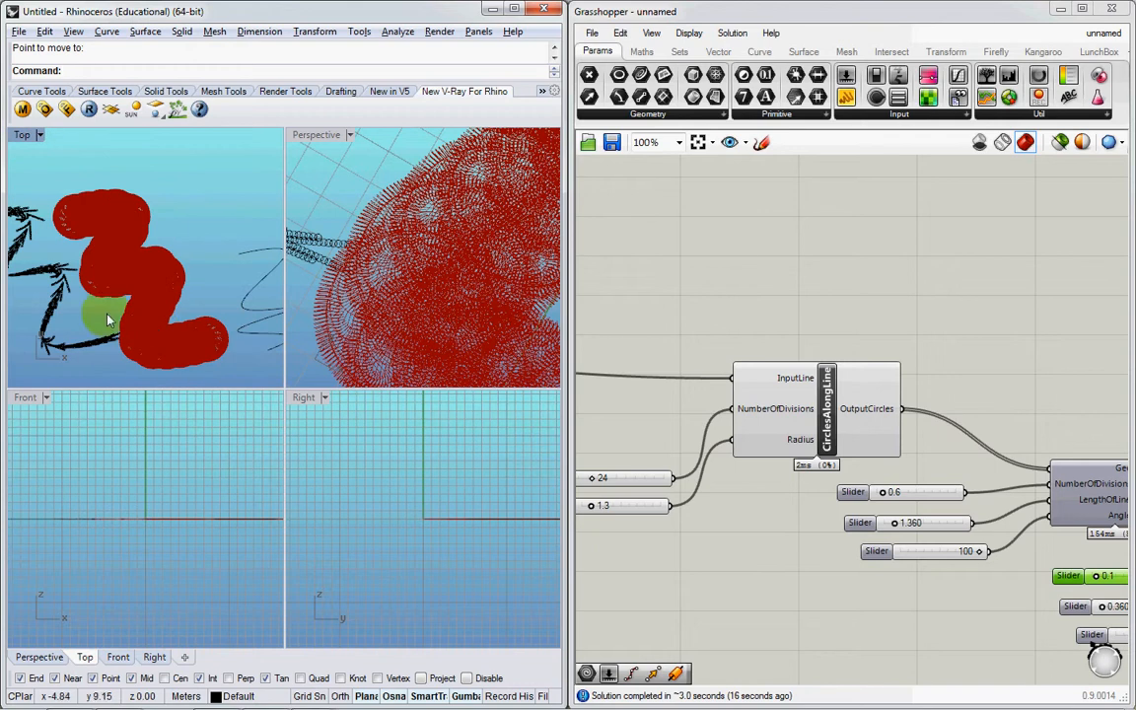
{"action": "right_click_drag", "start_coordinate": [103, 306], "coordinate": [107, 275]}
{"action": "right_click_drag", "start_coordinate": [180, 262], "coordinate": [171, 254]}
{"action": "scroll", "coordinate": [171, 260], "scroll_direction": "down", "scroll_amount": 5}
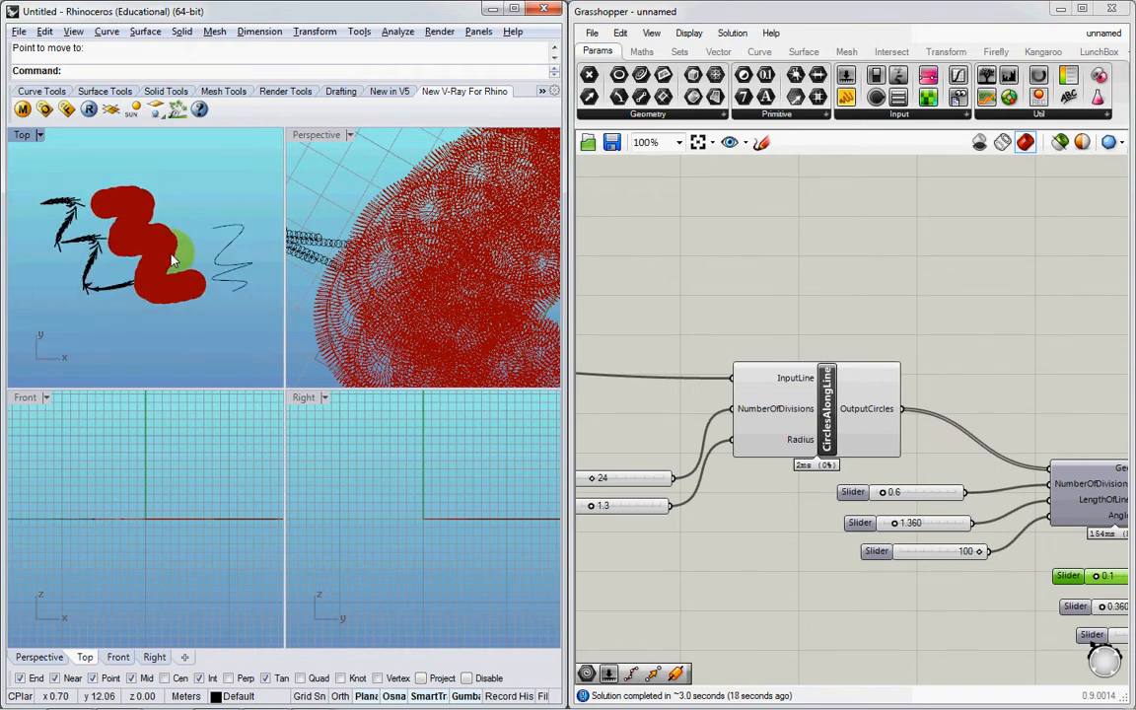
{"action": "type", "text": "ox"}
{"action": "key", "text": "Return"}
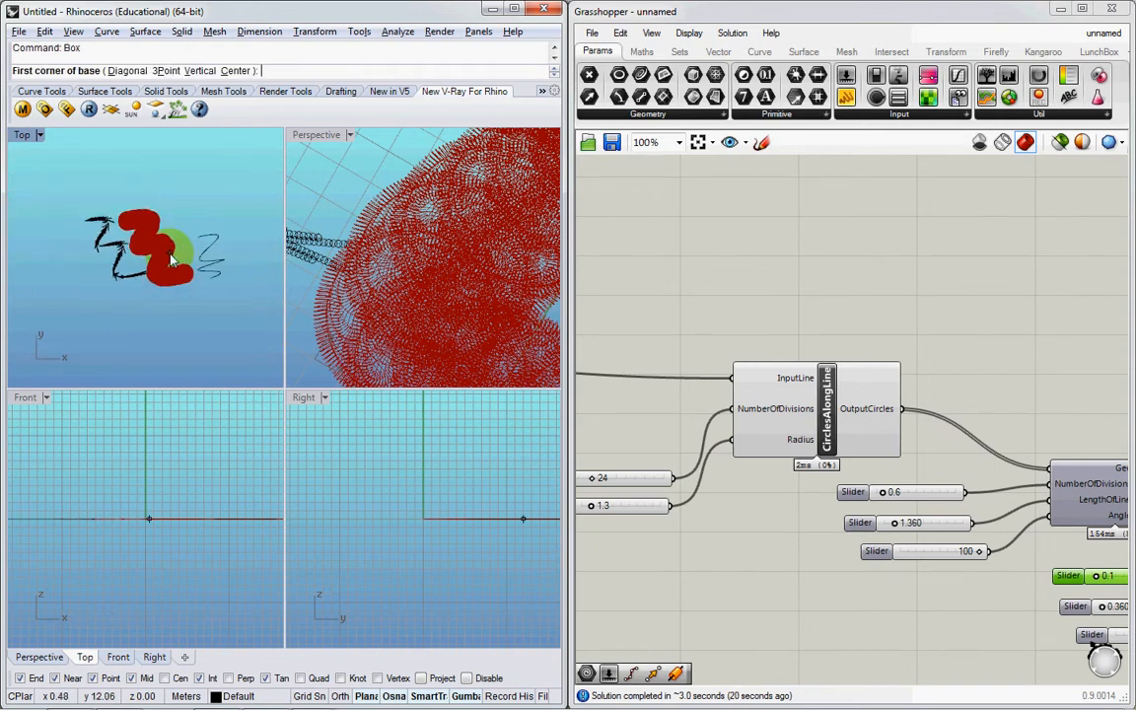
{"action": "left_click", "coordinate": [127, 335]}
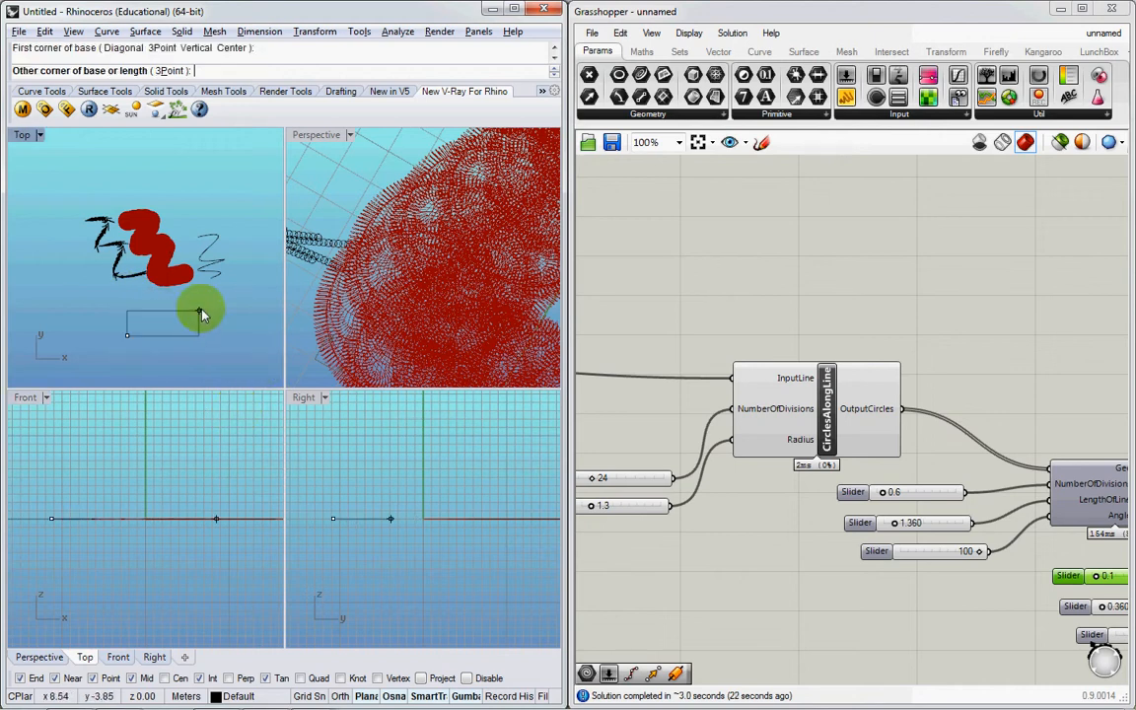
{"action": "left_click", "coordinate": [201, 307]}
{"action": "scroll", "coordinate": [395, 249], "scroll_direction": "down", "scroll_amount": 15}
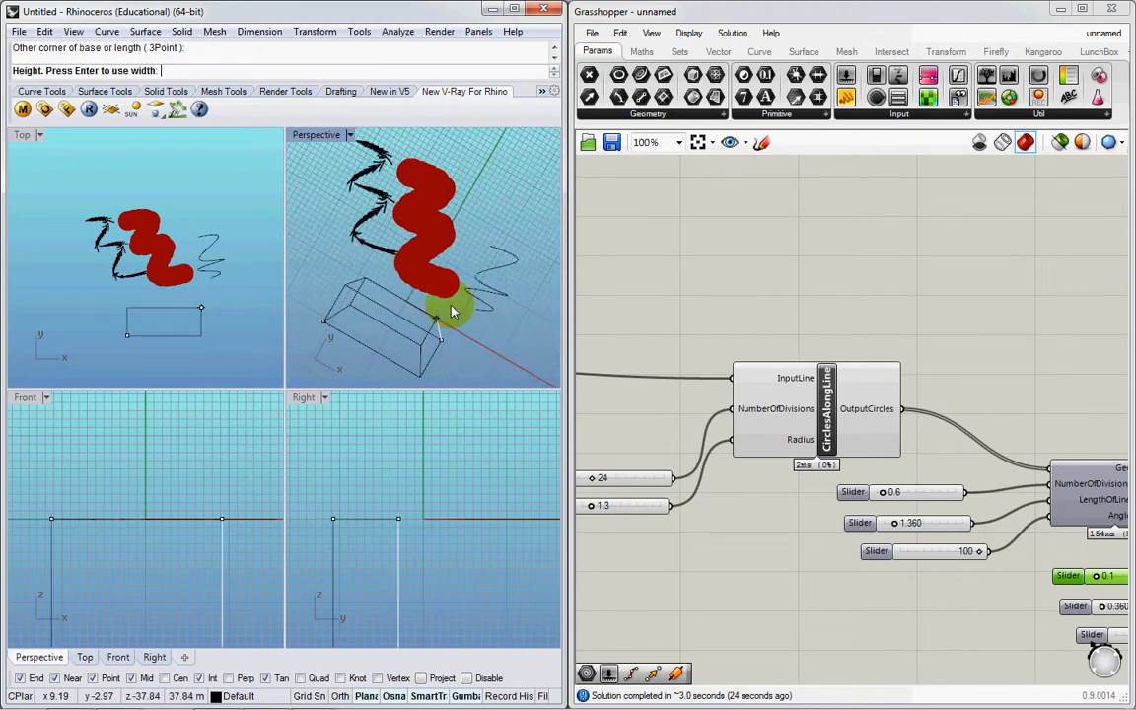
{"action": "left_click", "coordinate": [451, 320]}
Step: Copy the box once, offset diagonally so that the copy overlaps the original
{"action": "right_click_drag", "start_coordinate": [434, 383], "coordinate": [412, 202]}
{"action": "left_click", "coordinate": [409, 162]}
{"action": "type", "text": "copy"}
{"action": "key", "text": "Return"}
{"action": "left_click", "coordinate": [453, 154]}
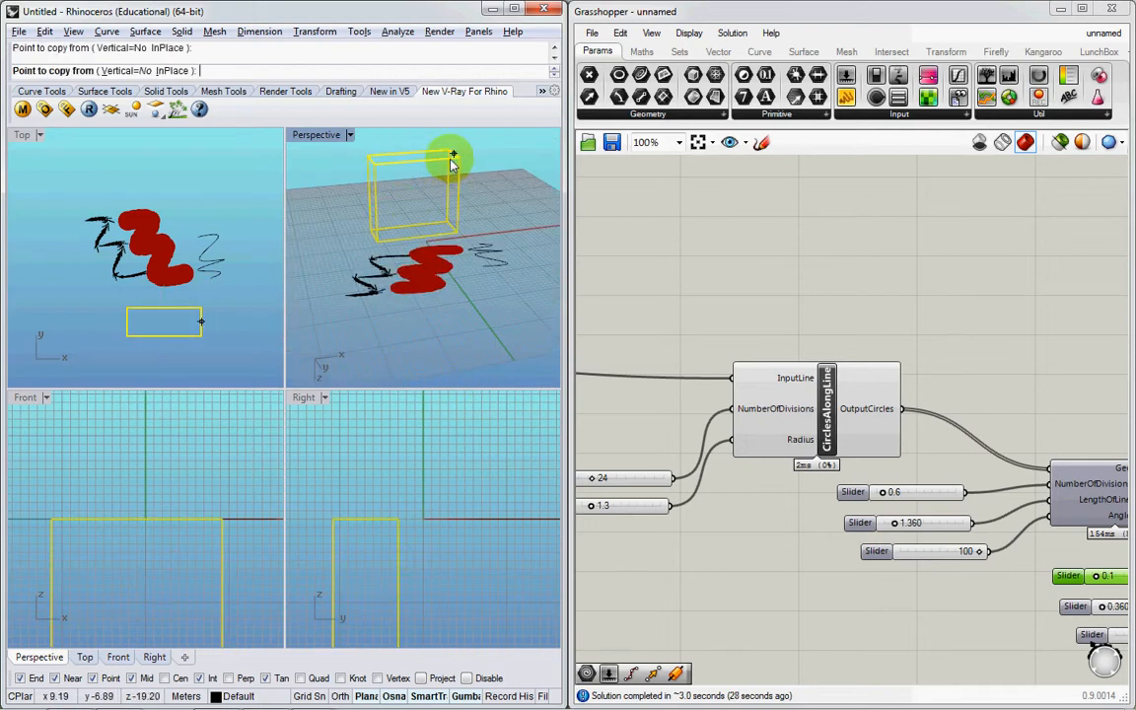
{"action": "left_click", "coordinate": [406, 155]}
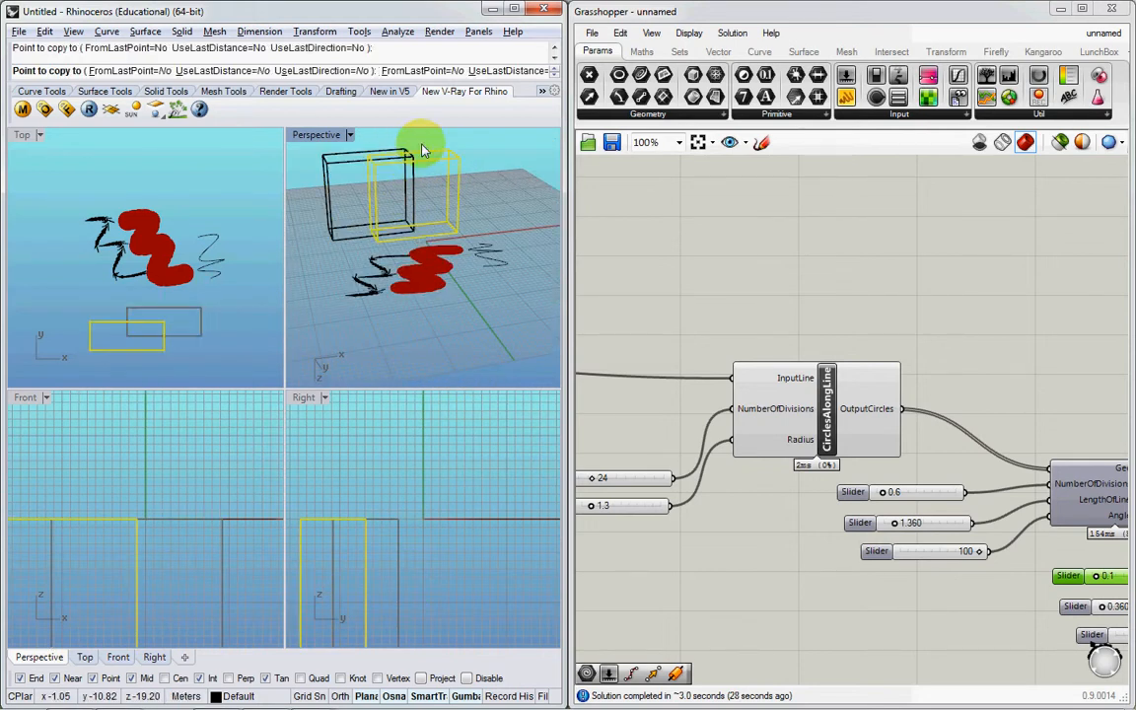
{"action": "key", "text": "Return"}
Step: Copy both boxes together, offset so that the four boxes form an overlapping, staggered cluster
{"action": "left_click_drag", "start_coordinate": [422, 173], "coordinate": [372, 236]}
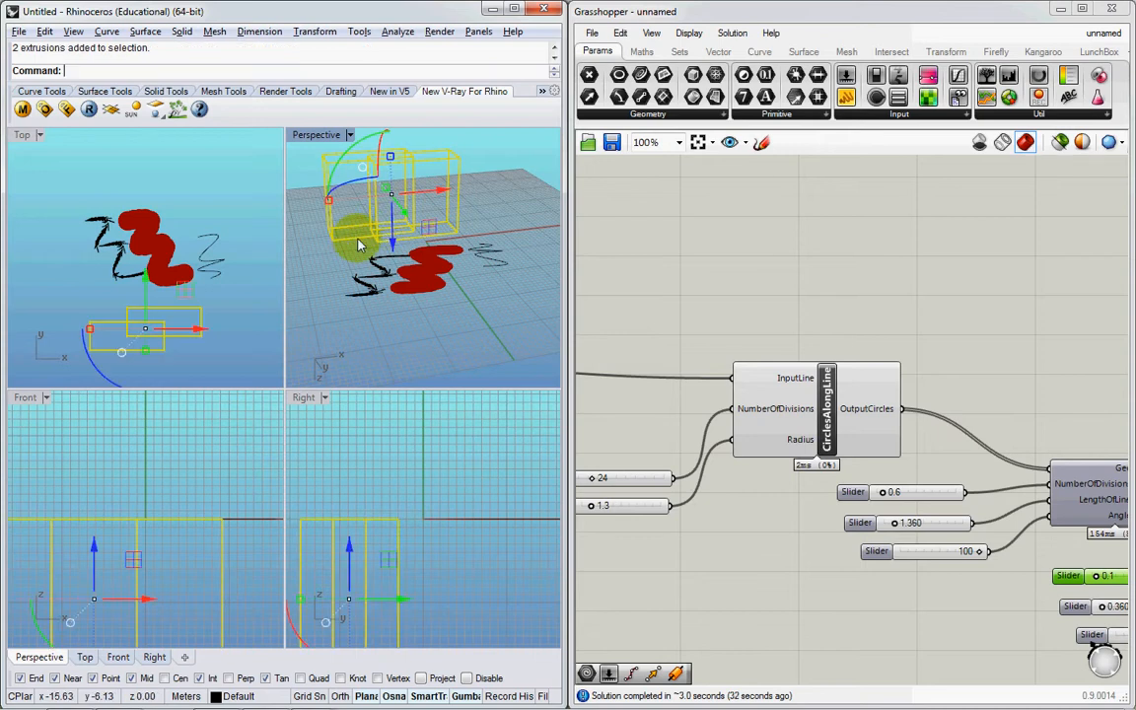
{"action": "mouse_move", "coordinate": [354, 224]}
{"action": "right_mouse_down"}
{"action": "mouse_move", "coordinate": [367, 239]}
{"action": "mouse_move", "coordinate": [376, 208]}
{"action": "mouse_move", "coordinate": [405, 223]}
{"action": "right_mouse_up"}
{"action": "key", "text": "Return"}
{"action": "left_click", "coordinate": [416, 216]}
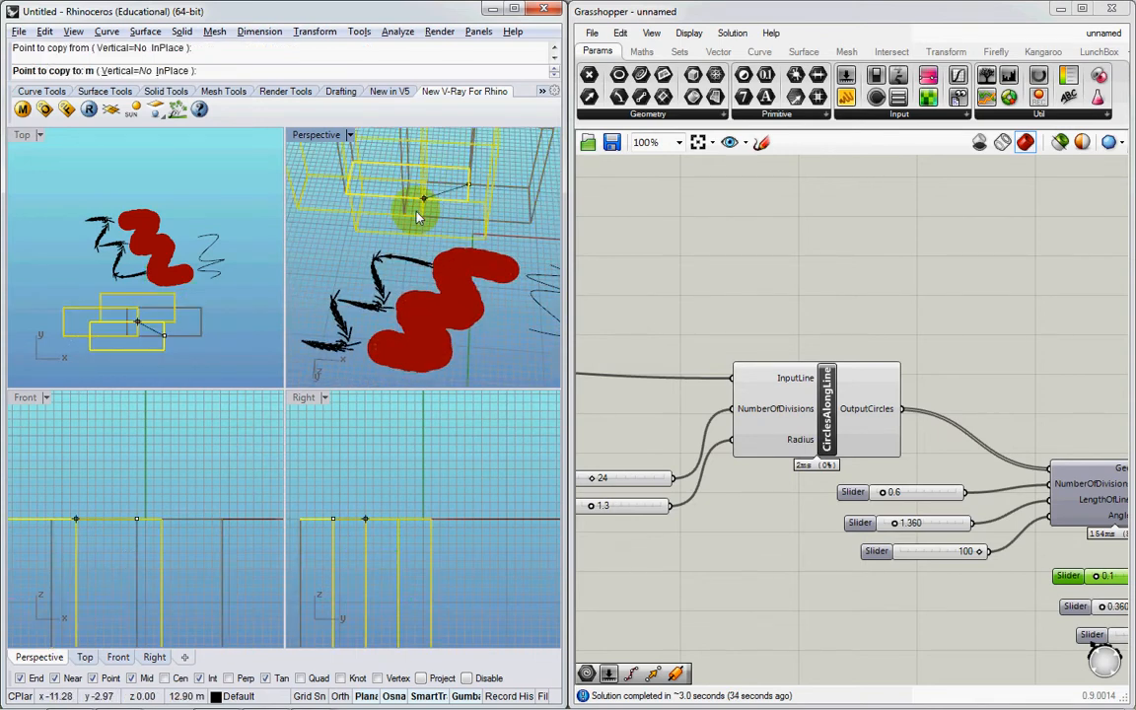
{"action": "left_click", "coordinate": [406, 193]}
{"action": "key", "text": "Escape"}
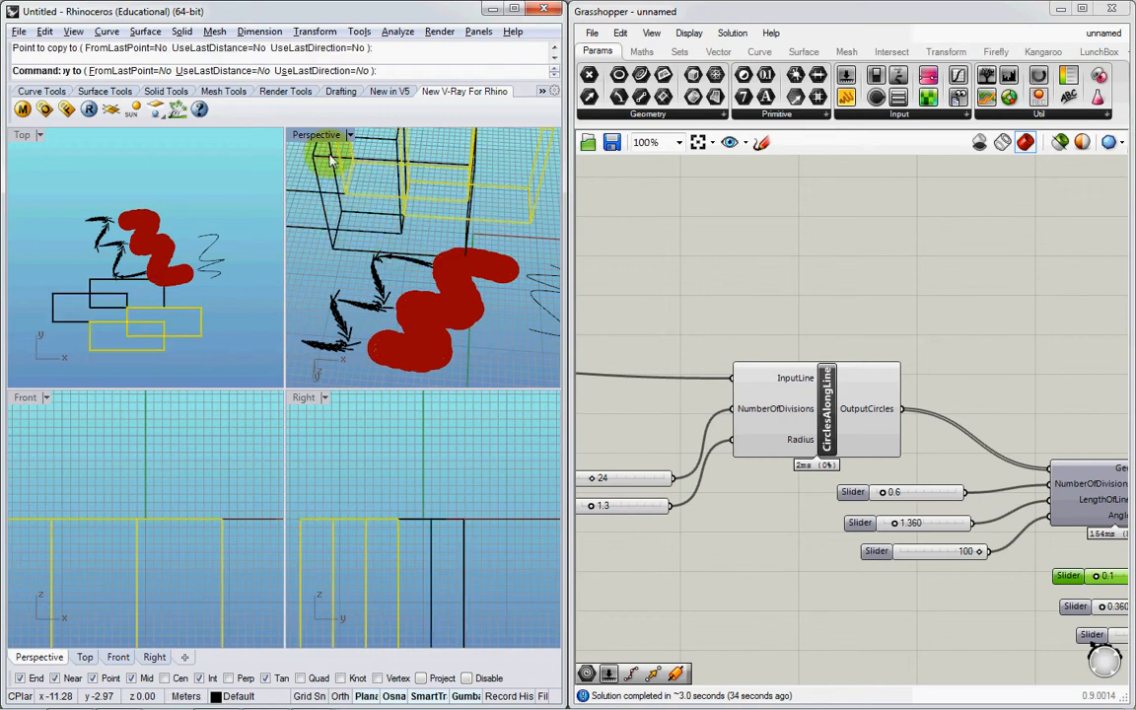
Step: Maximize the Perspective viewport, set its display mode to Shaded and view the four boxes from another side
{"action": "double_click", "coordinate": [316, 134]}
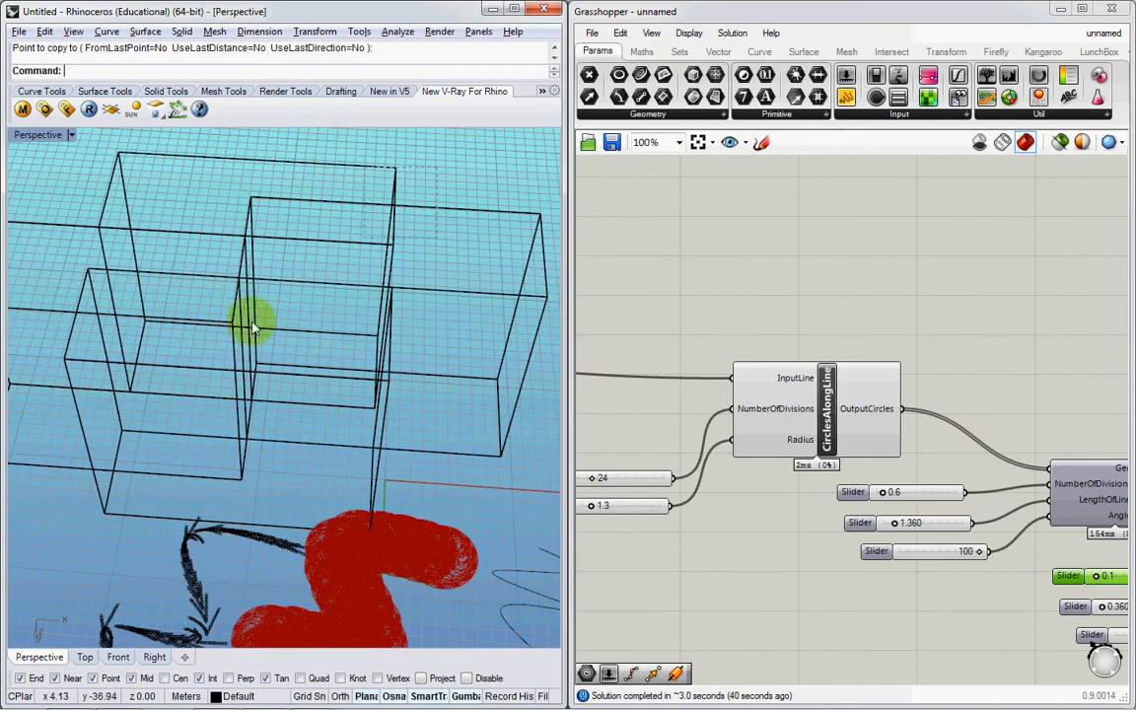
{"action": "left_click_drag", "start_coordinate": [252, 327], "coordinate": [140, 420]}
{"action": "right_click", "coordinate": [48, 138]}
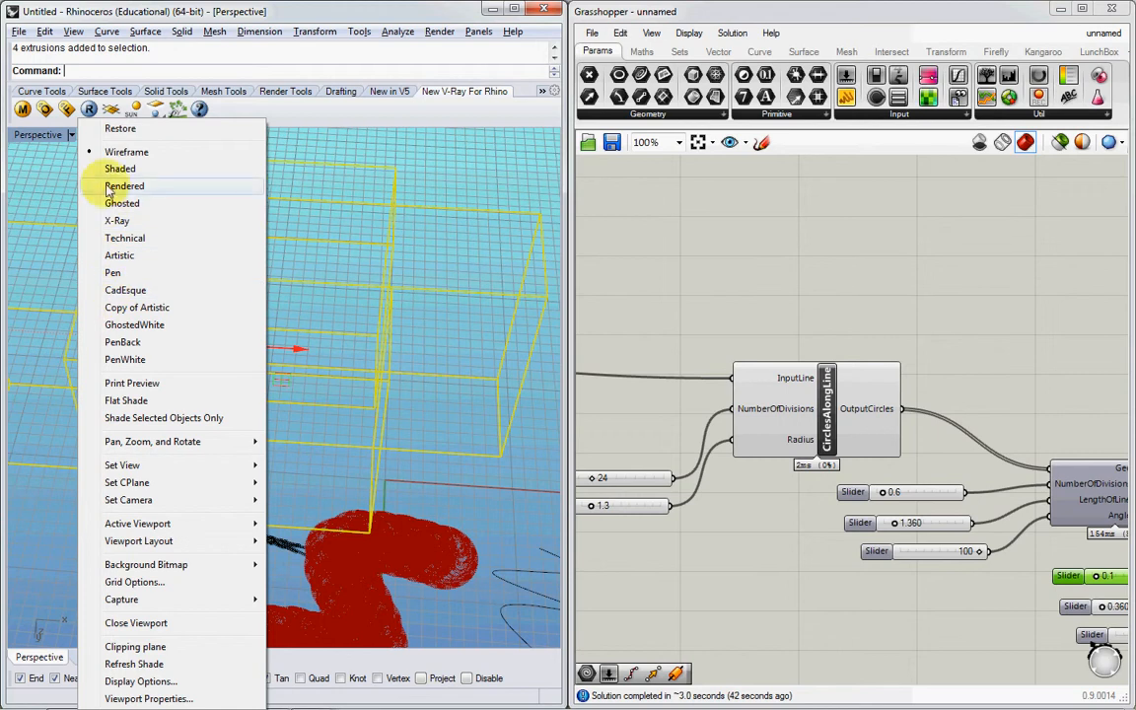
{"action": "left_click", "coordinate": [117, 169]}
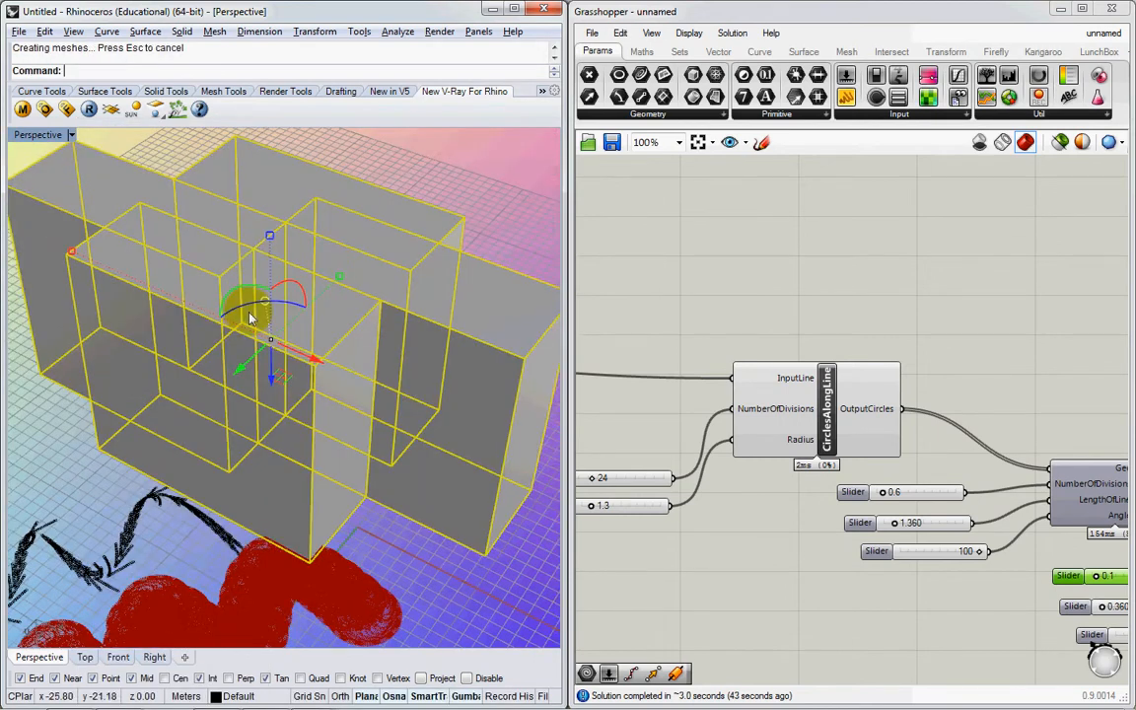
{"action": "key", "text": "Escape"}
{"action": "right_click_drag", "start_coordinate": [205, 252], "coordinate": [228, 483]}
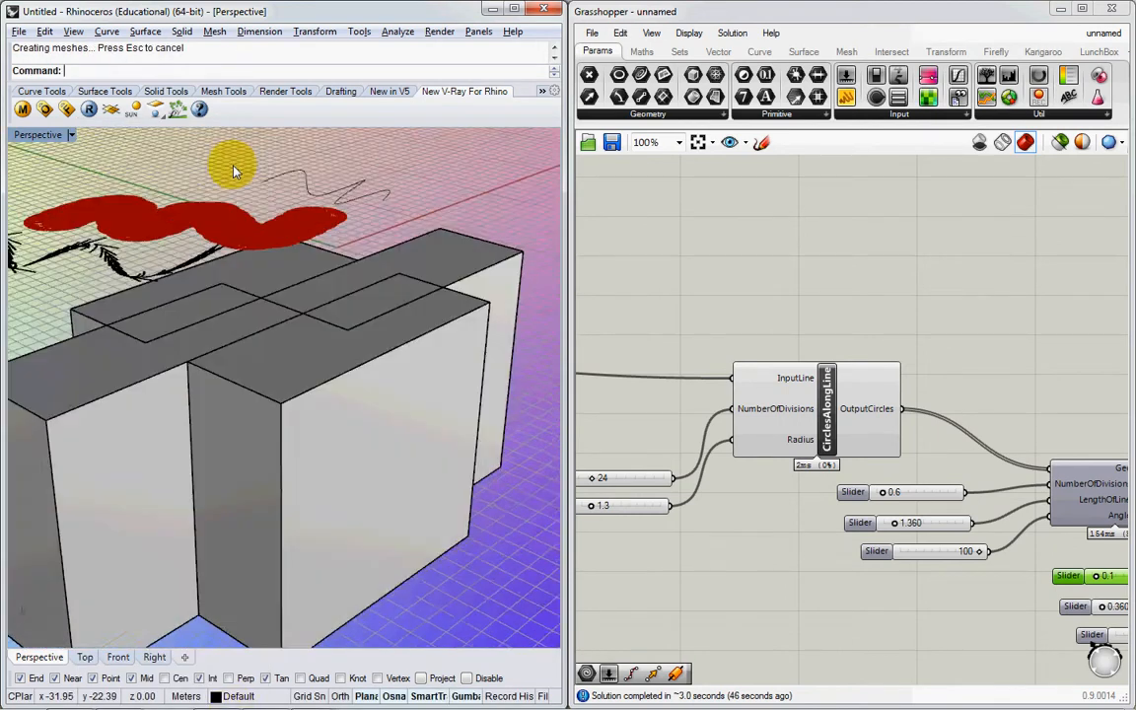
{"action": "scroll", "coordinate": [233, 171], "scroll_direction": "down", "scroll_amount": 4}
Step: Stretch two of the overlapping boxes in one direction with Scale1D, using reference points on the boxes
{"action": "left_click", "coordinate": [341, 359]}
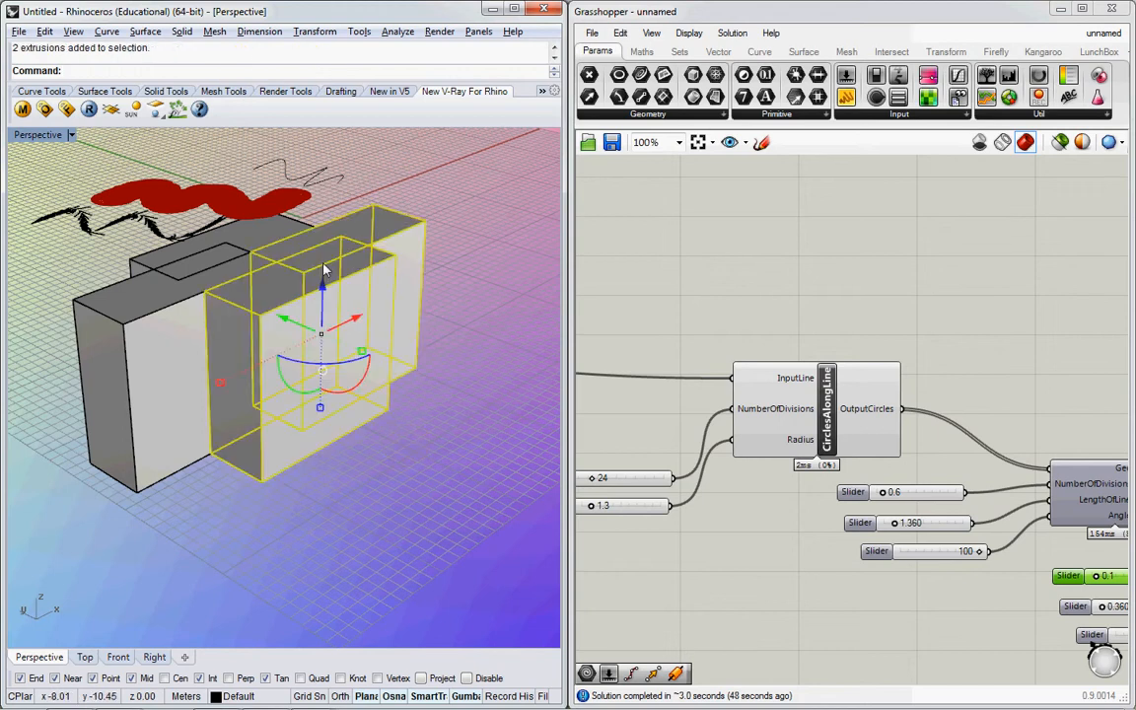
{"action": "type", "text": "s1"}
{"action": "key", "text": "Return"}
{"action": "left_click", "coordinate": [385, 413]}
{"action": "left_click", "coordinate": [226, 328]}
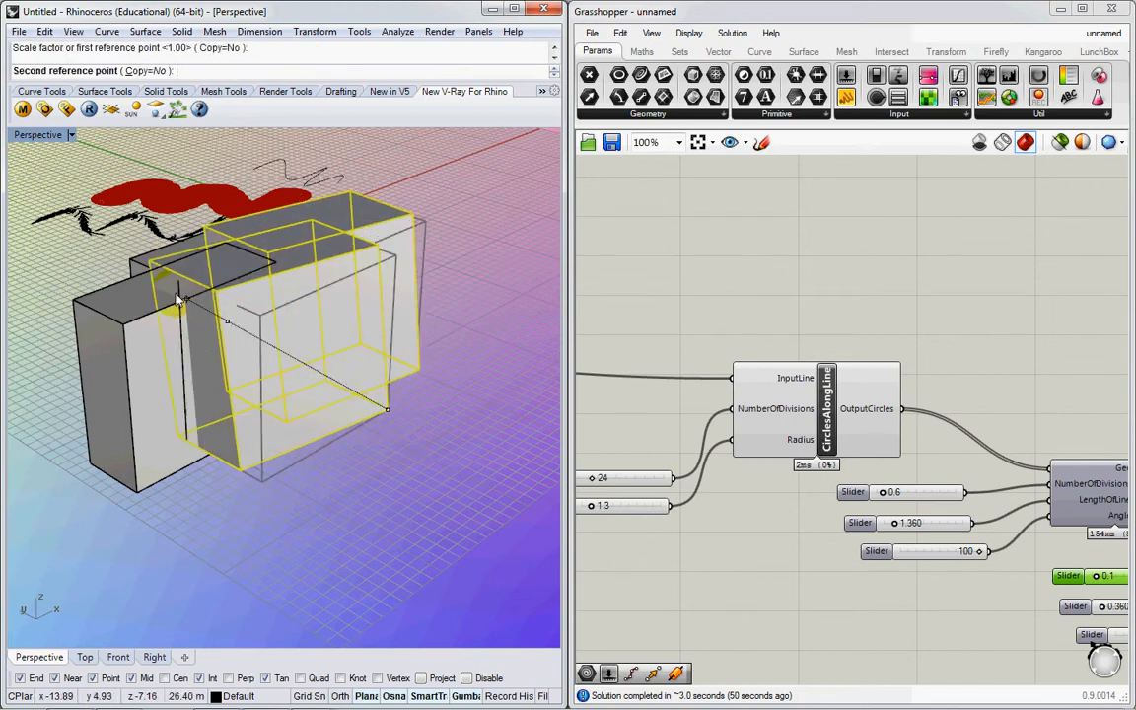
{"action": "left_click", "coordinate": [177, 299]}
Step: Select the boxes at the other end of the cluster and deform them with a second Scale1D
{"action": "left_click_drag", "start_coordinate": [233, 499], "coordinate": [175, 432]}
{"action": "type", "text": "s1"}
{"action": "key", "text": "Return"}
{"action": "left_click", "coordinate": [180, 456]}
{"action": "left_click", "coordinate": [226, 421]}
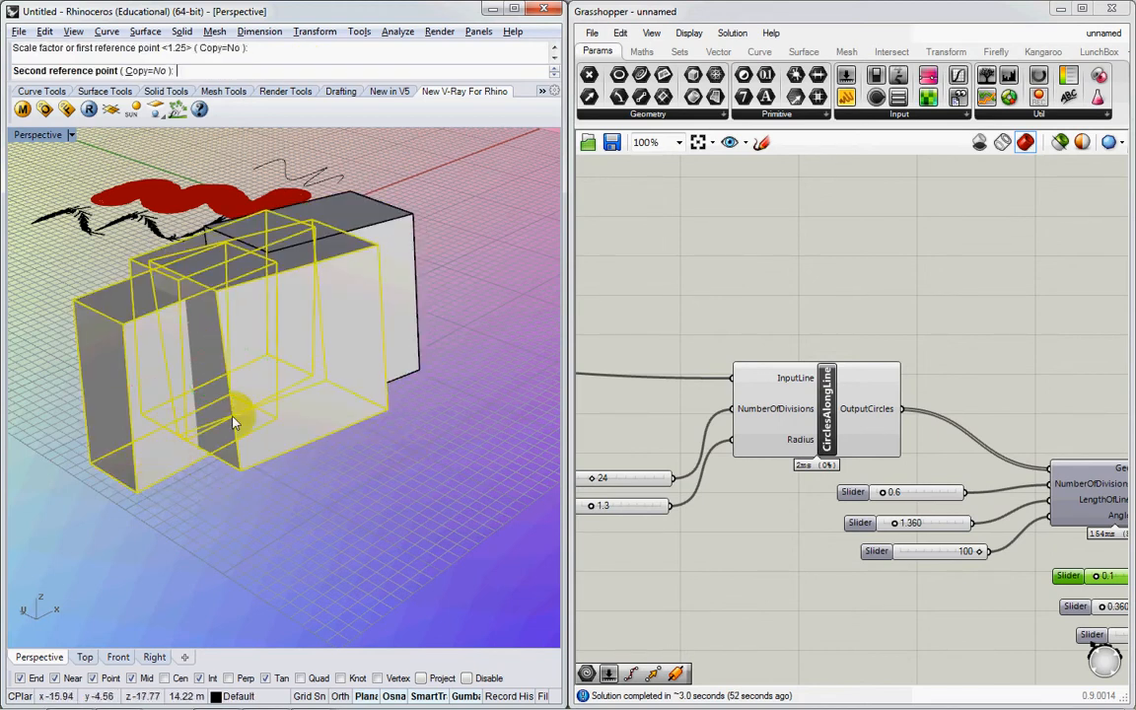
{"action": "left_click", "coordinate": [264, 386]}
Step: Boolean union the overlapping boxes into a single solid
{"action": "right_click_drag", "start_coordinate": [264, 386], "coordinate": [196, 269]}
{"action": "type", "text": "BU"}
{"action": "key", "text": "Return"}
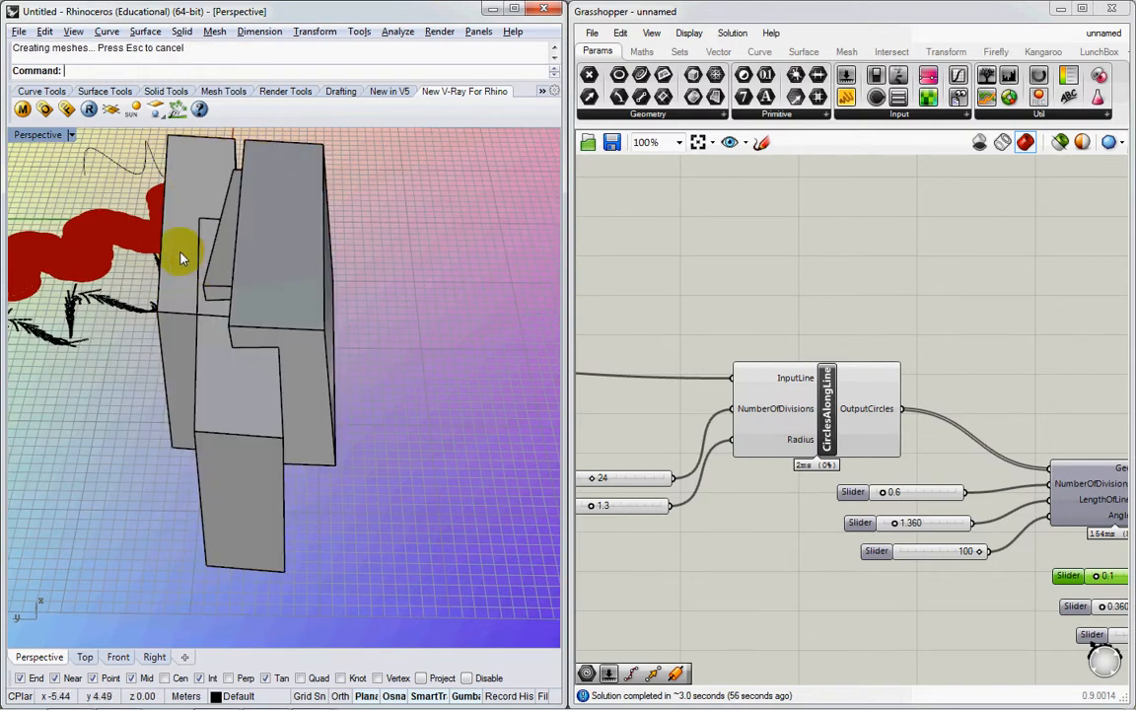
Step: Create a Make2D drawing of the joined solid from an angled Perspective view and return to the four-viewport layout
{"action": "left_click", "coordinate": [180, 259]}
{"action": "right_click_drag", "start_coordinate": [181, 258], "coordinate": [542, 284]}
{"action": "left_click", "coordinate": [355, 581]}
{"action": "right_click_drag", "start_coordinate": [355, 582], "coordinate": [445, 312]}
{"action": "left_click", "coordinate": [317, 292]}
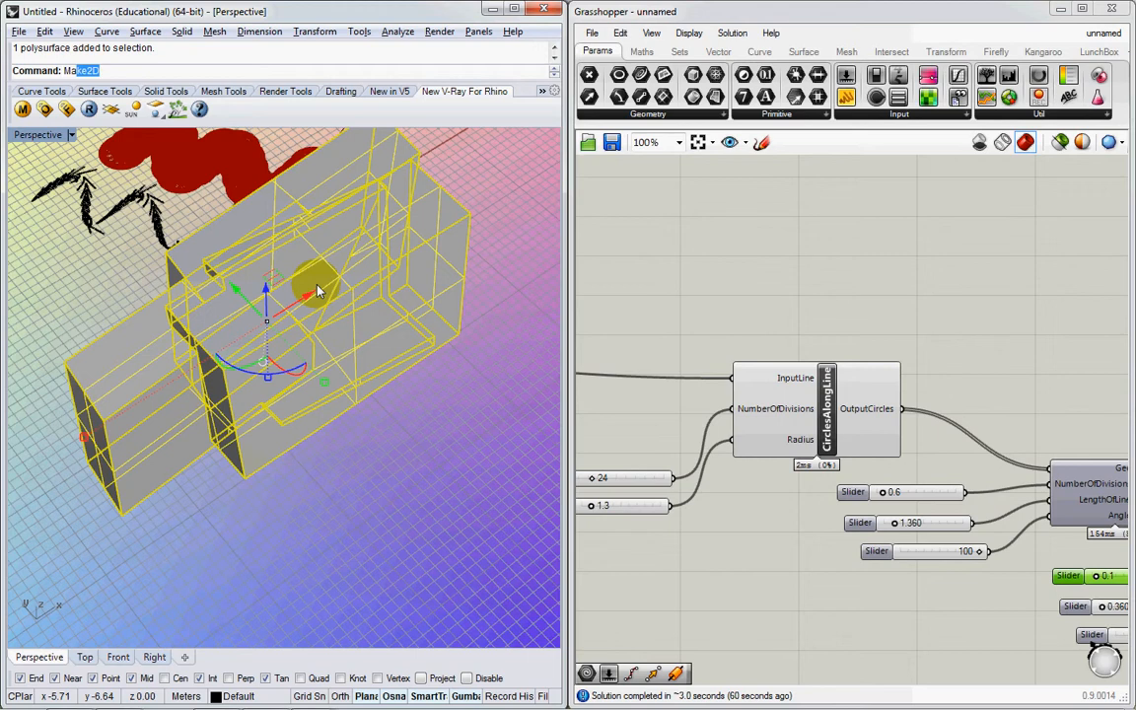
{"action": "key", "text": "Return"}
{"action": "key", "text": "Return"}
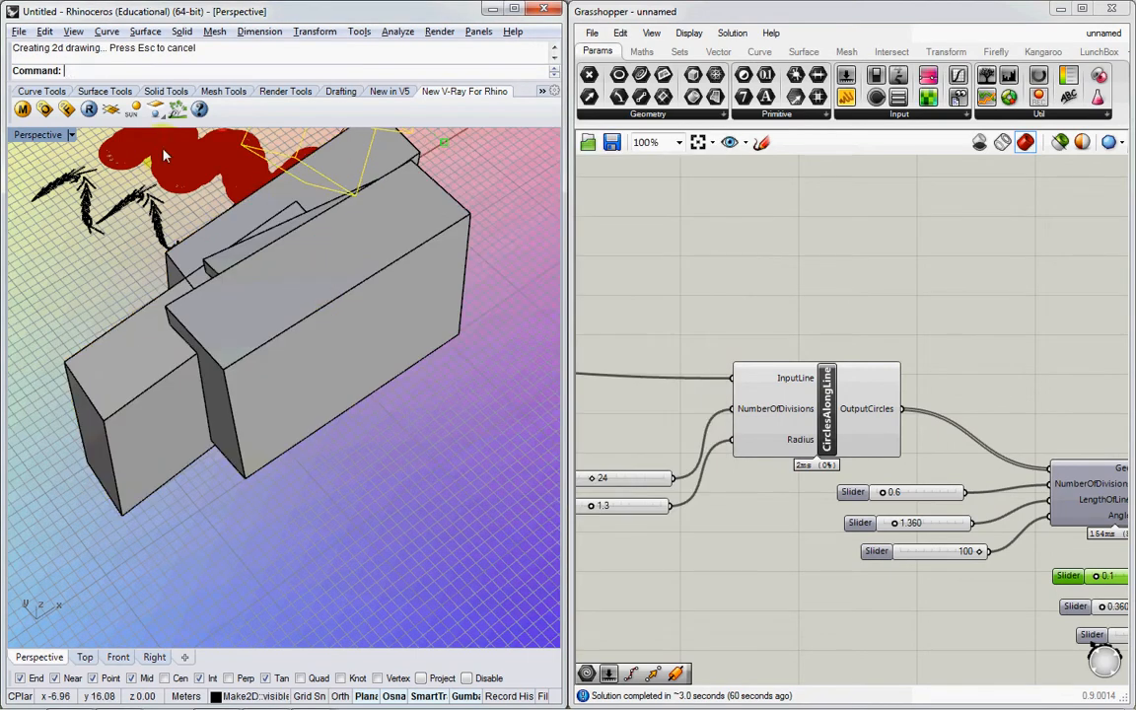
{"action": "double_click", "coordinate": [47, 136]}
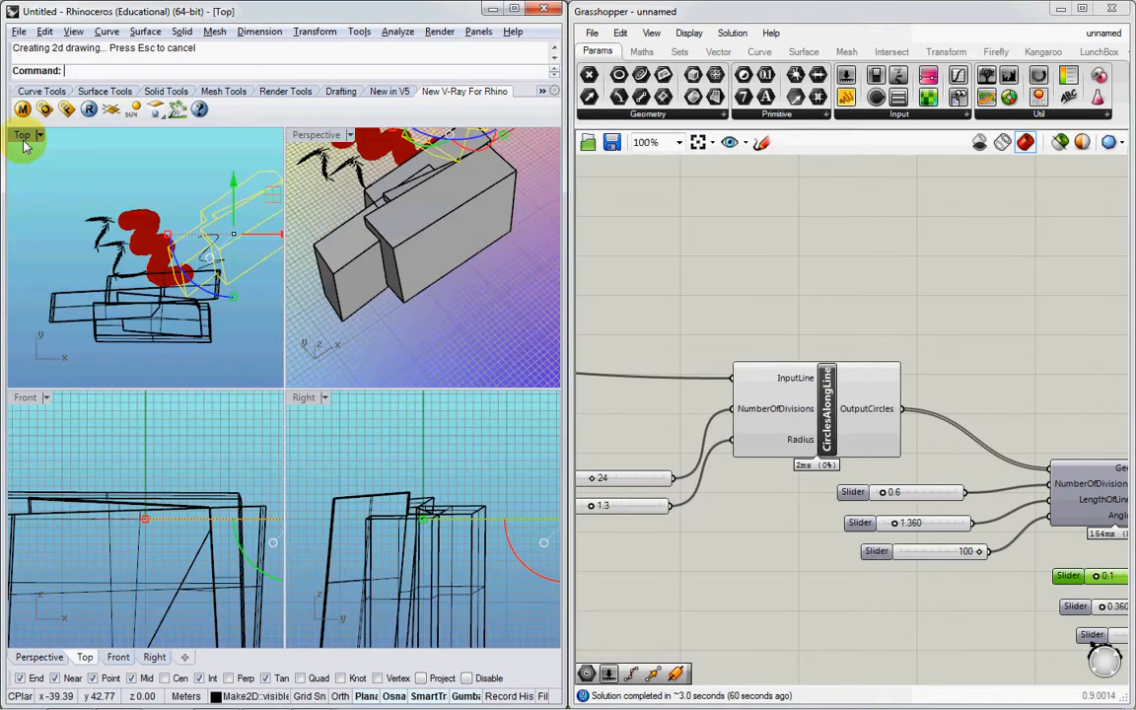
Step: Maximize the Top view and move the Make2D drawing of the box mass up into clear space away from the other linework
{"action": "double_click", "coordinate": [24, 139]}
{"action": "scroll", "coordinate": [251, 284], "scroll_direction": "down", "scroll_amount": 4}
{"action": "right_click_drag", "start_coordinate": [262, 286], "coordinate": [227, 336]}
{"action": "type", "text": "m"}
{"action": "key", "text": "Return"}
{"action": "left_click", "coordinate": [326, 357]}
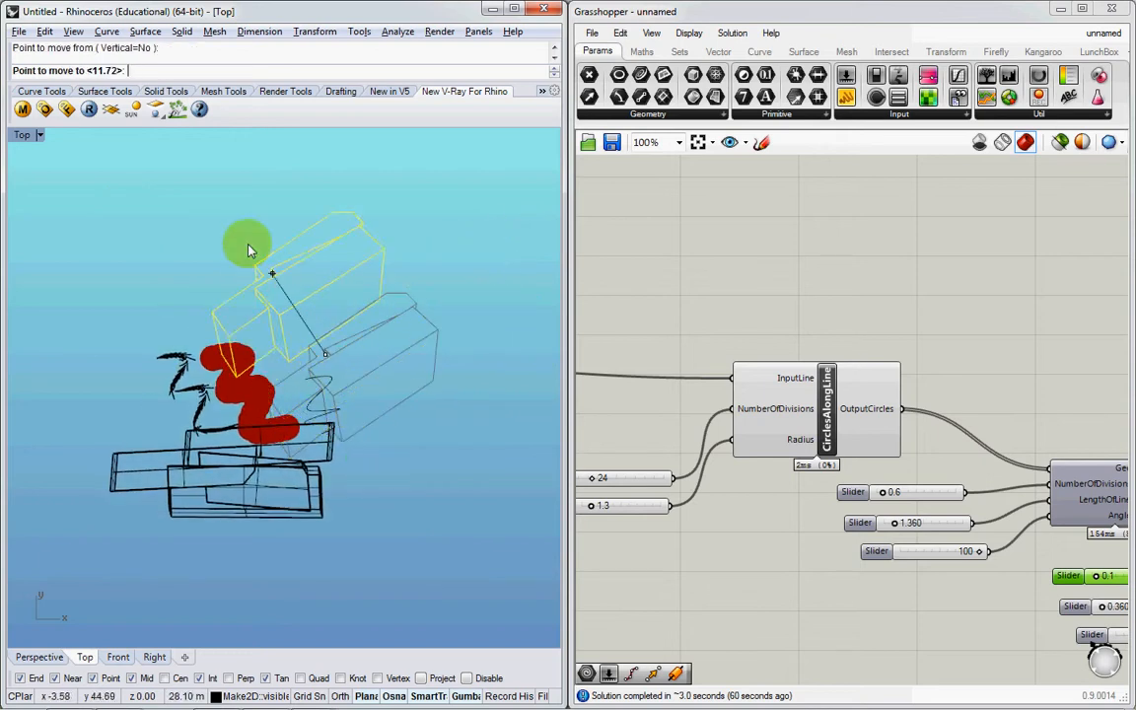
{"action": "left_click", "coordinate": [232, 226]}
{"action": "key", "text": "Escape"}
{"action": "scroll", "coordinate": [234, 230], "scroll_direction": "up", "scroll_amount": 4}
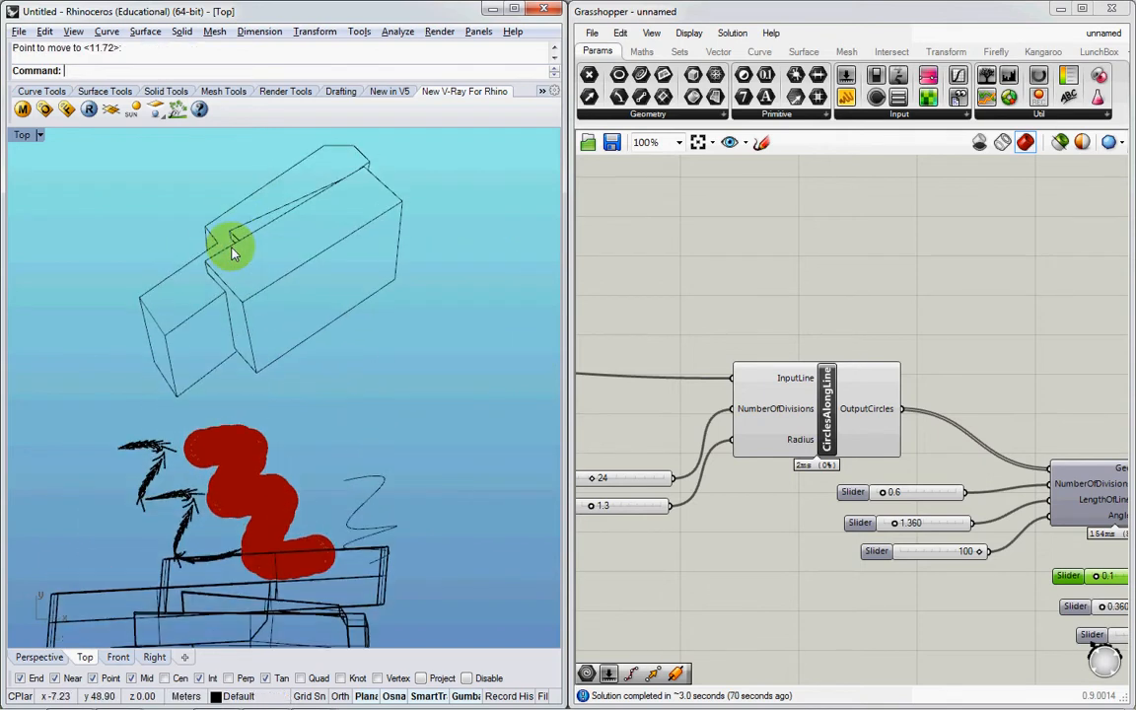
{"action": "left_click_drag", "start_coordinate": [216, 261], "coordinate": [219, 261]}
{"action": "key", "text": "Escape"}
Step: Run CurveBoolean on the whole Make2D drawing and extract outlines of its four end-face regions, keeping the input curves
{"action": "right_click_drag", "start_coordinate": [409, 236], "coordinate": [409, 304]}
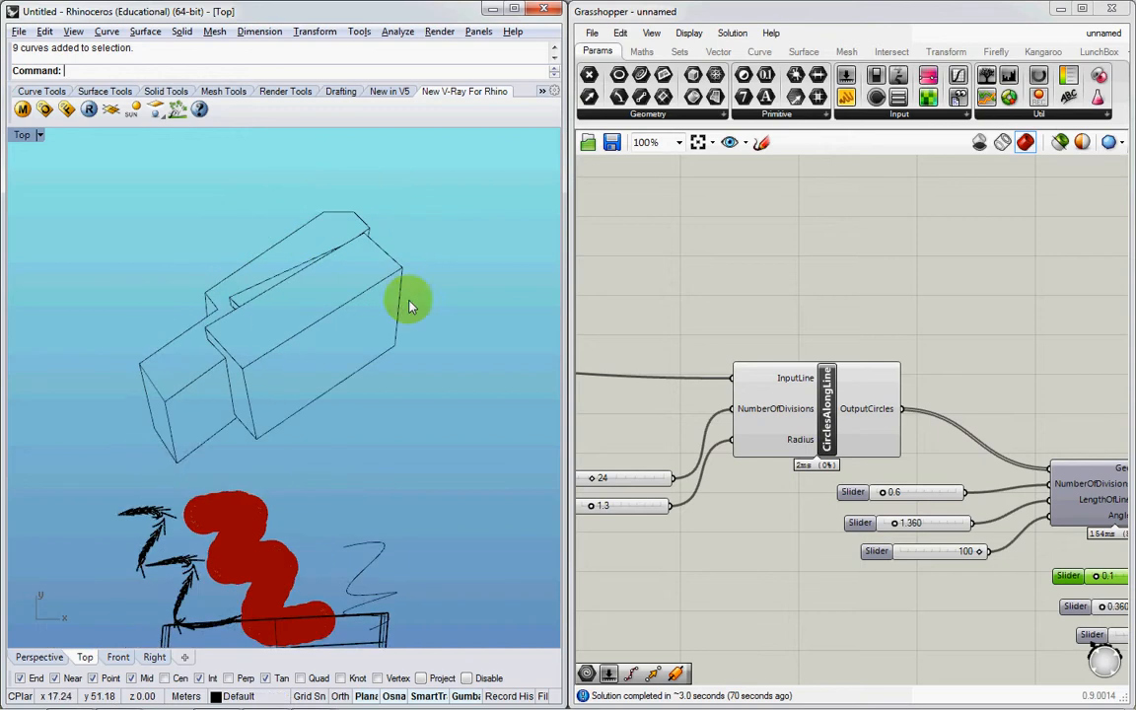
{"action": "left_click_drag", "start_coordinate": [141, 449], "coordinate": [125, 476]}
{"action": "type", "text": "Curve"}
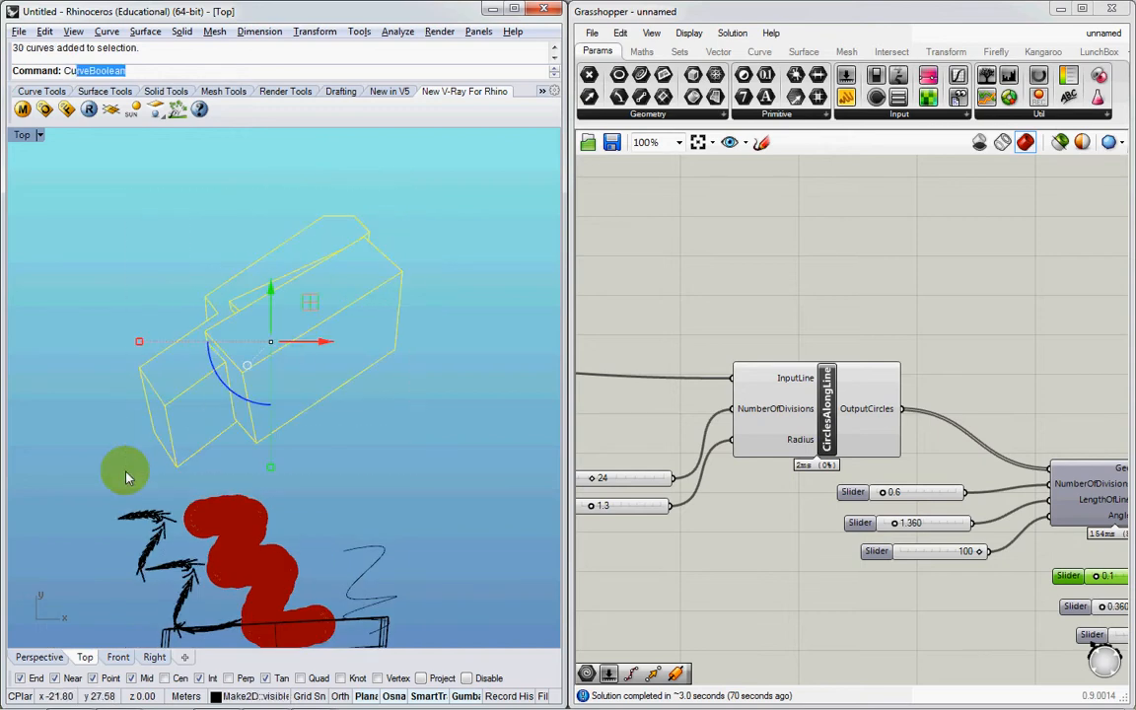
{"action": "key", "text": "Return"}
{"action": "scroll", "coordinate": [254, 335], "scroll_direction": "up", "scroll_amount": 3}
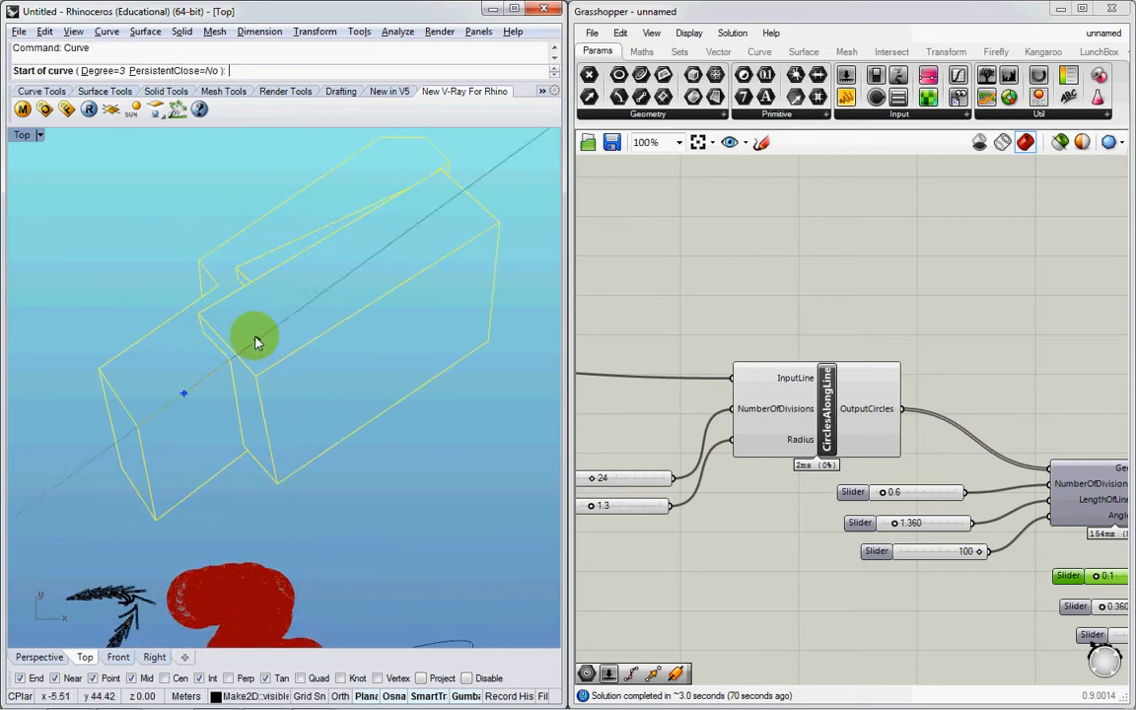
{"action": "type", "text": "CurveBoolean"}
{"action": "key", "text": "Return"}
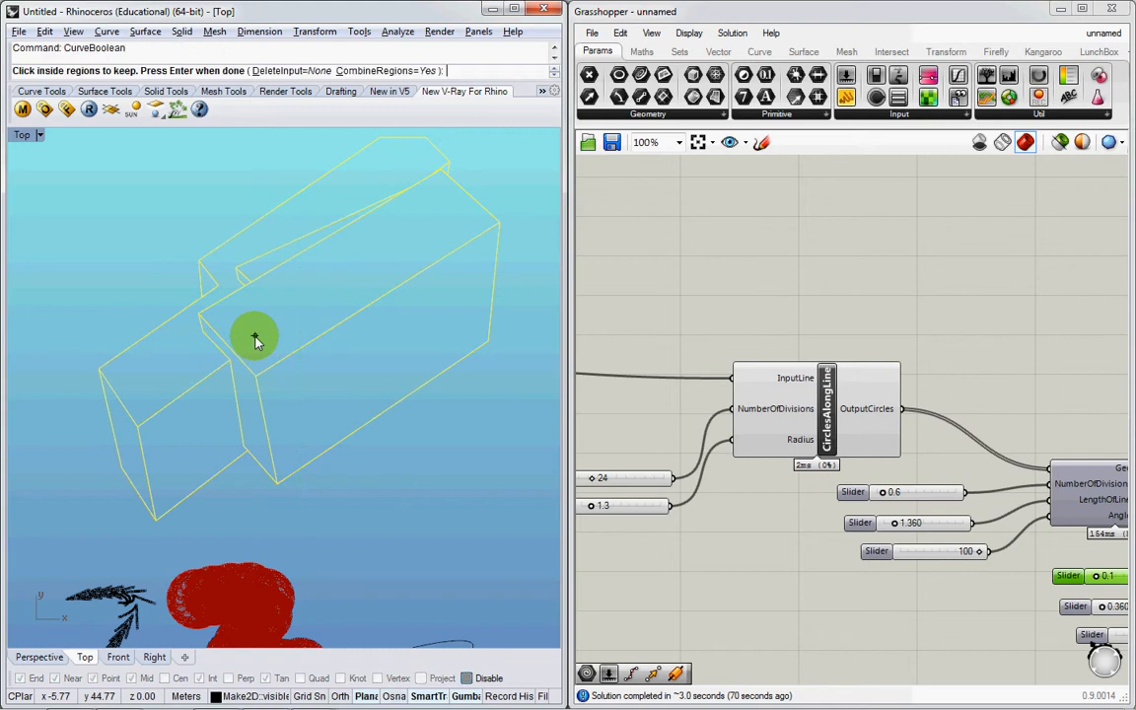
{"action": "left_click", "coordinate": [284, 307]}
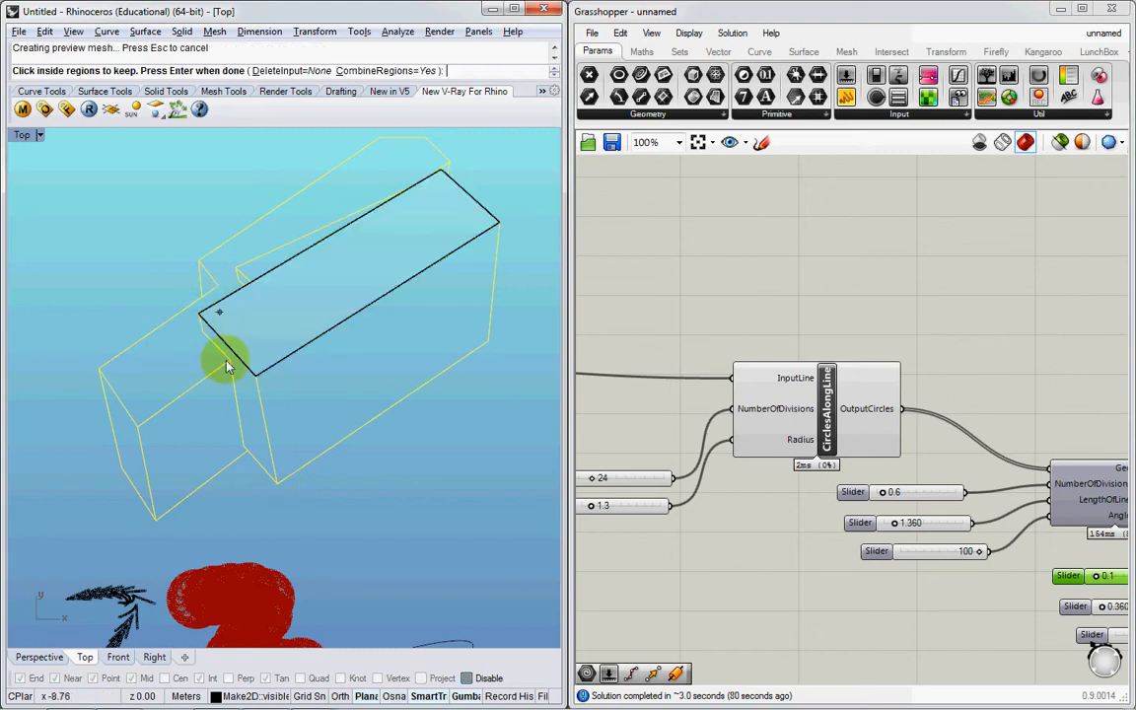
{"action": "left_click", "coordinate": [251, 370]}
{"action": "left_click", "coordinate": [200, 431]}
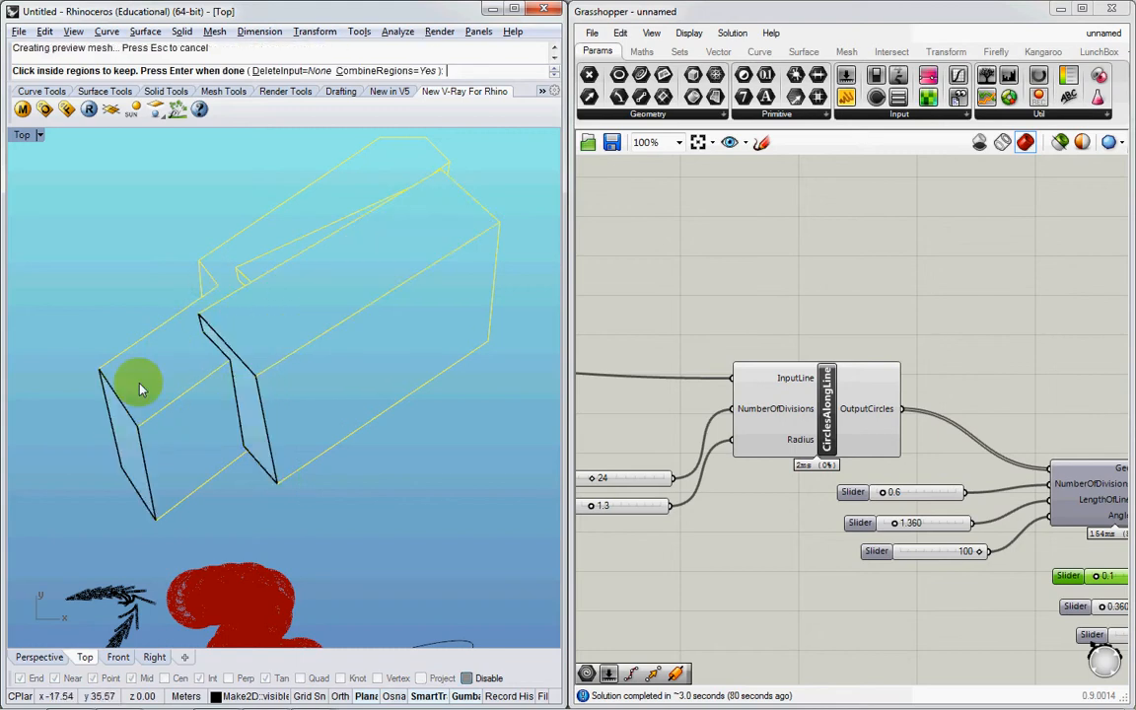
{"action": "scroll", "coordinate": [221, 283], "scroll_direction": "up", "scroll_amount": 4}
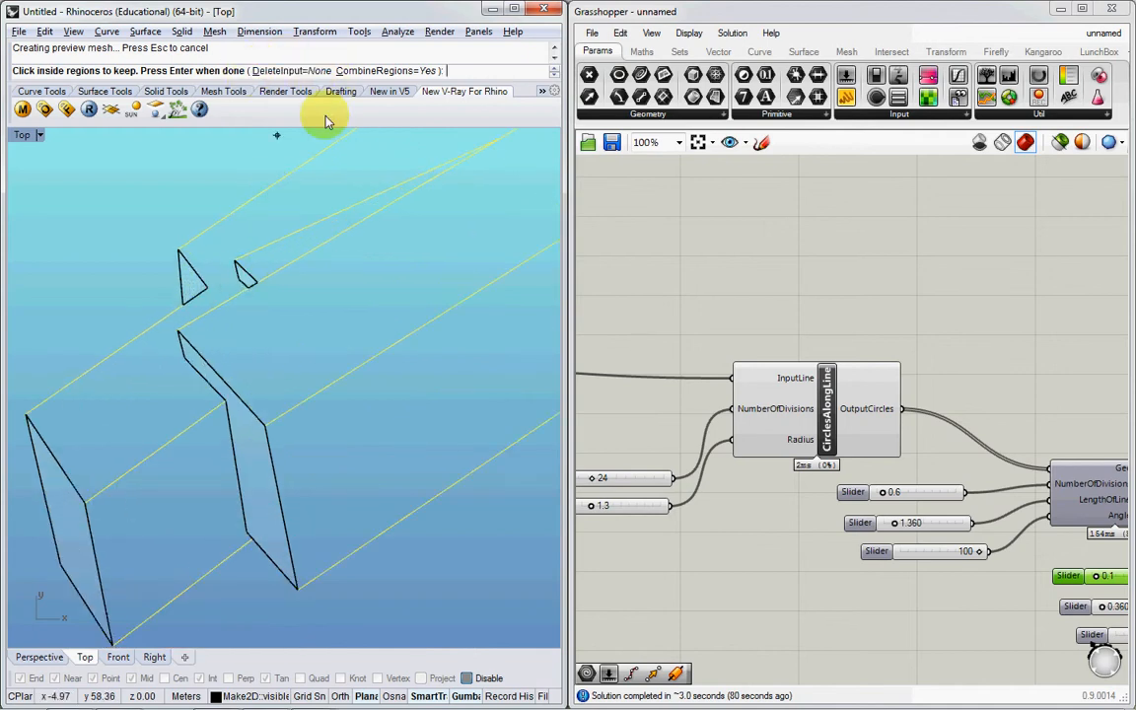
{"action": "scroll", "coordinate": [342, 297], "scroll_direction": "down", "scroll_amount": 3}
{"action": "scroll", "coordinate": [350, 359], "scroll_direction": "down", "scroll_amount": 4}
{"action": "key", "text": "Return"}
Step: Move the four extracted region outlines sideways into the empty area beside the Make2D drawing
{"action": "right_click_drag", "start_coordinate": [368, 389], "coordinate": [226, 350]}
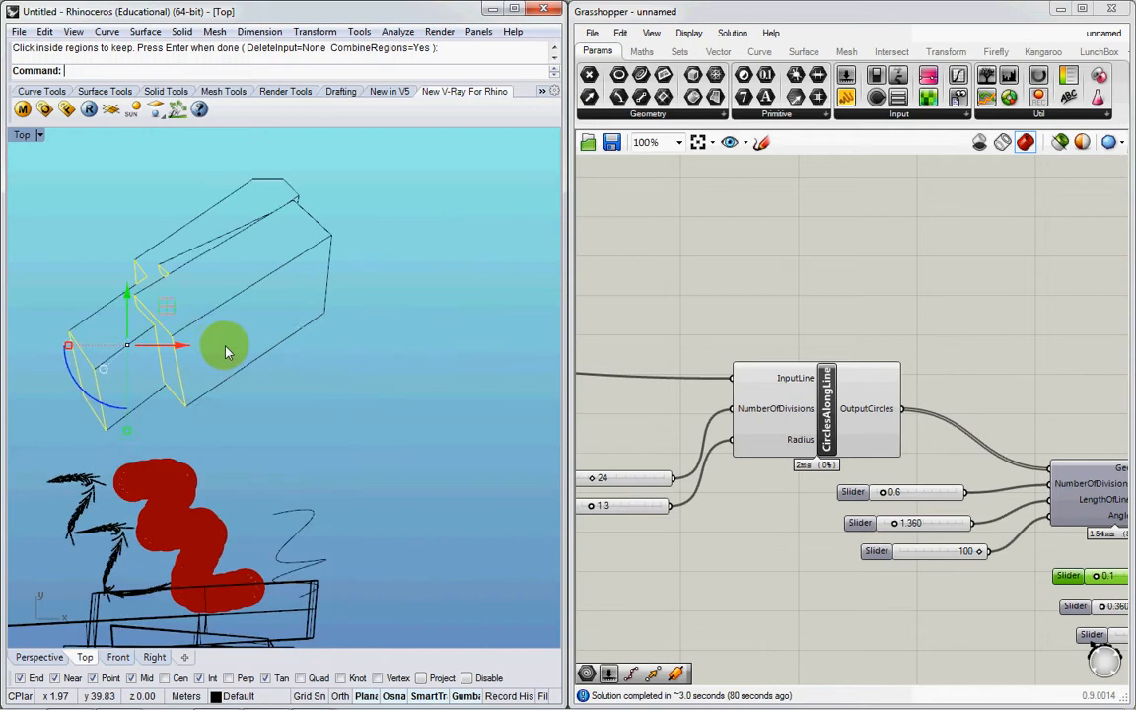
{"action": "type", "text": "m"}
{"action": "key", "text": "Return"}
{"action": "left_click", "coordinate": [184, 407]}
{"action": "left_click", "coordinate": [510, 428]}
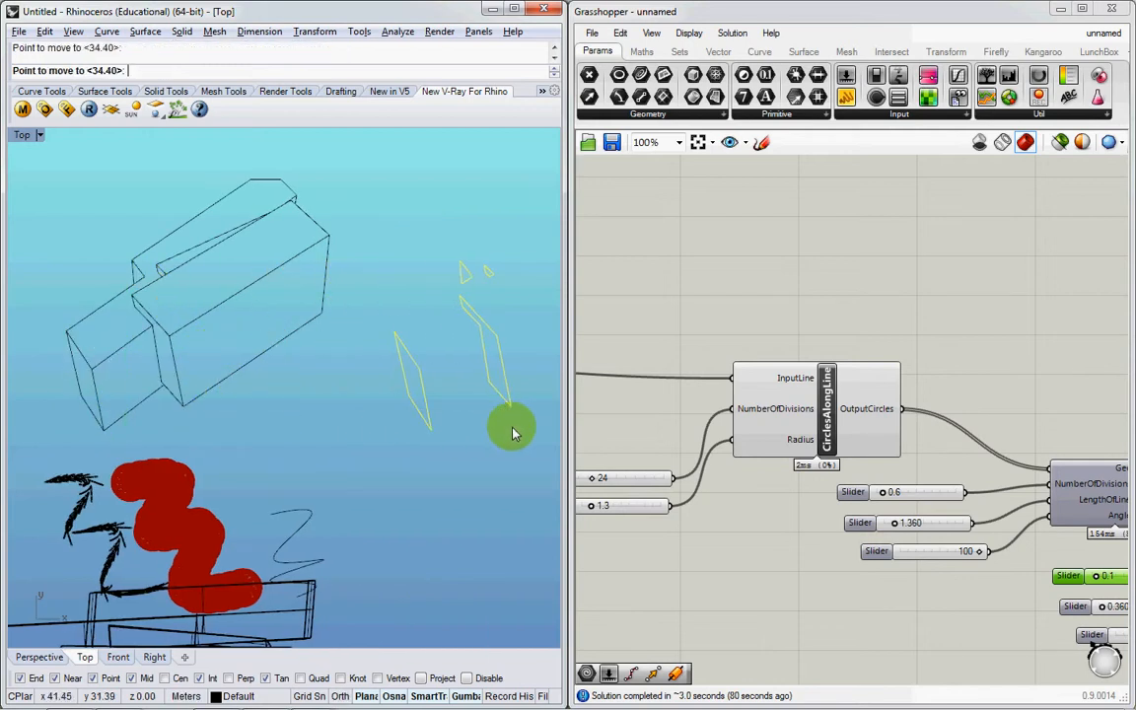
{"action": "right_click_drag", "start_coordinate": [510, 429], "coordinate": [487, 435]}
Step: Create planar surfaces from the four moved closed outlines with PlanarSrf
{"action": "type", "text": "Planar"}
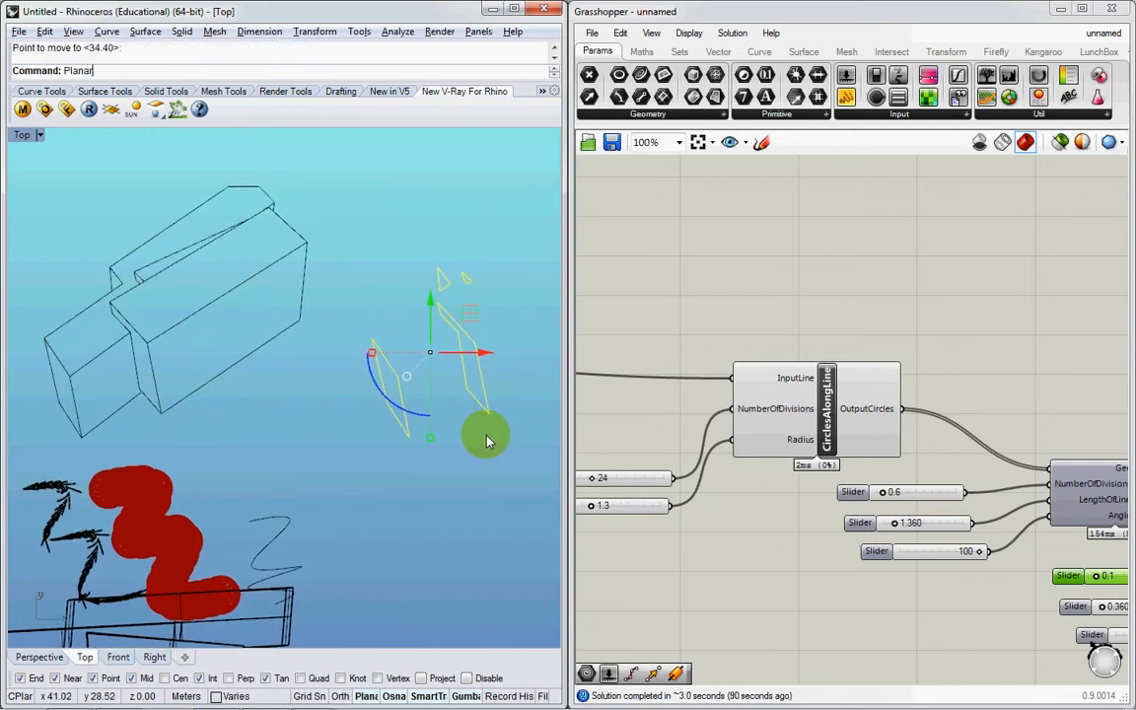
{"action": "type", "text": "Srf"}
{"action": "key", "text": "Return"}
{"action": "right_click_drag", "start_coordinate": [487, 441], "coordinate": [317, 447]}
Step: Try to contour the four planar surfaces along a slightly slanted, upward direction, and undo the attempt
{"action": "left_click", "coordinate": [373, 430]}
{"action": "left_click", "coordinate": [303, 394]}
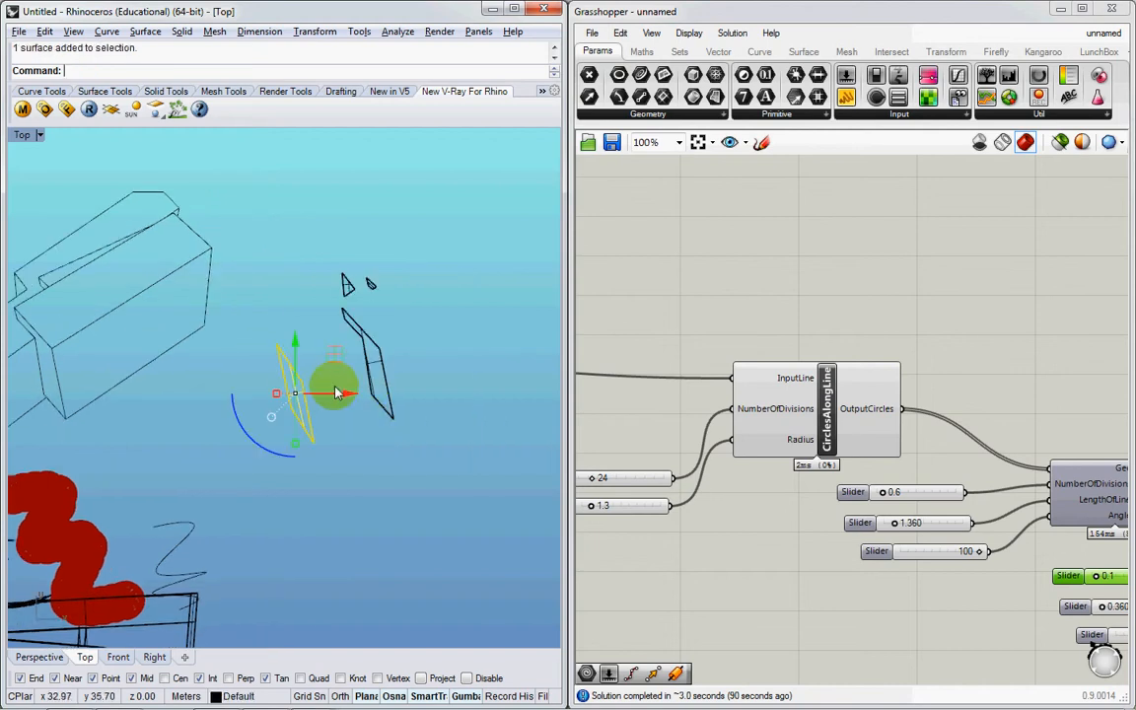
{"action": "left_click", "coordinate": [370, 362], "text": "shift"}
{"action": "scroll", "coordinate": [347, 292], "scroll_direction": "up", "scroll_amount": 4}
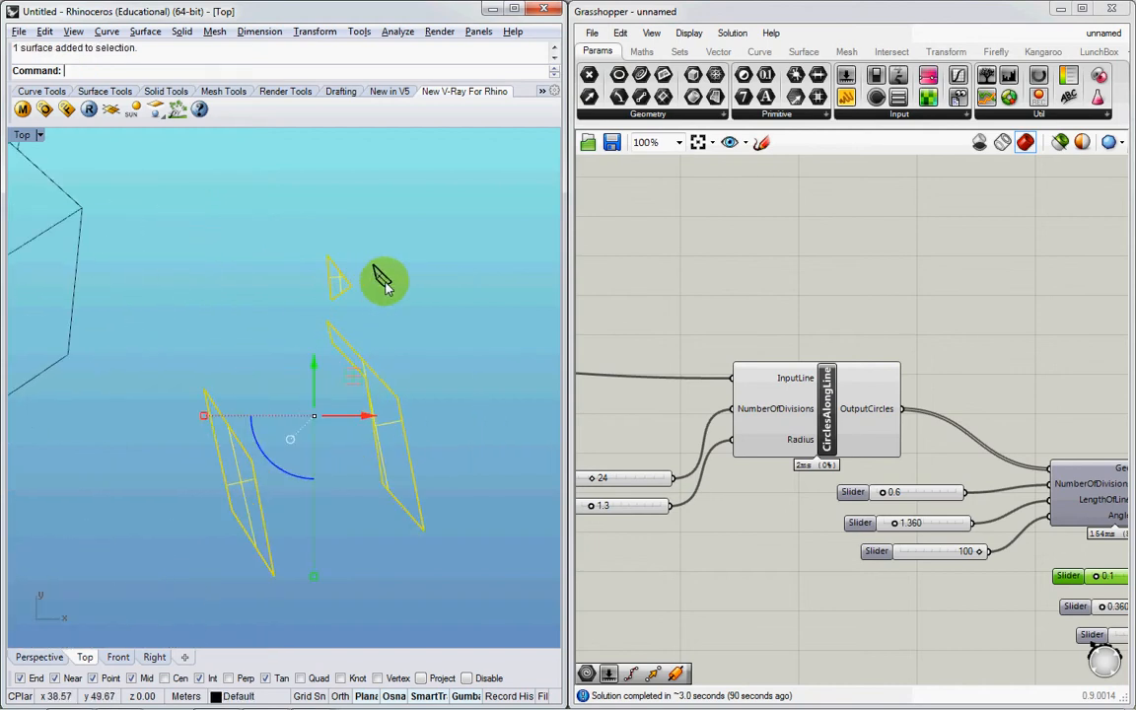
{"action": "scroll", "coordinate": [398, 339], "scroll_direction": "down", "scroll_amount": 2}
{"action": "type", "text": "Conto"}
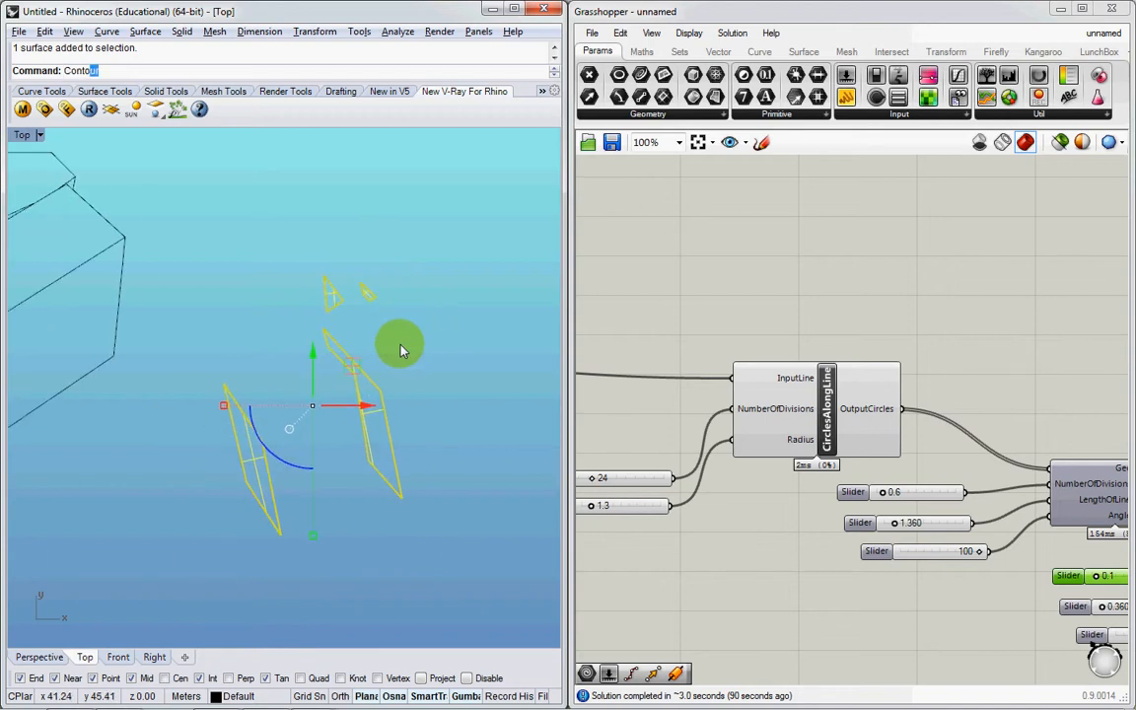
{"action": "key", "text": "Return"}
{"action": "left_click", "coordinate": [438, 529]}
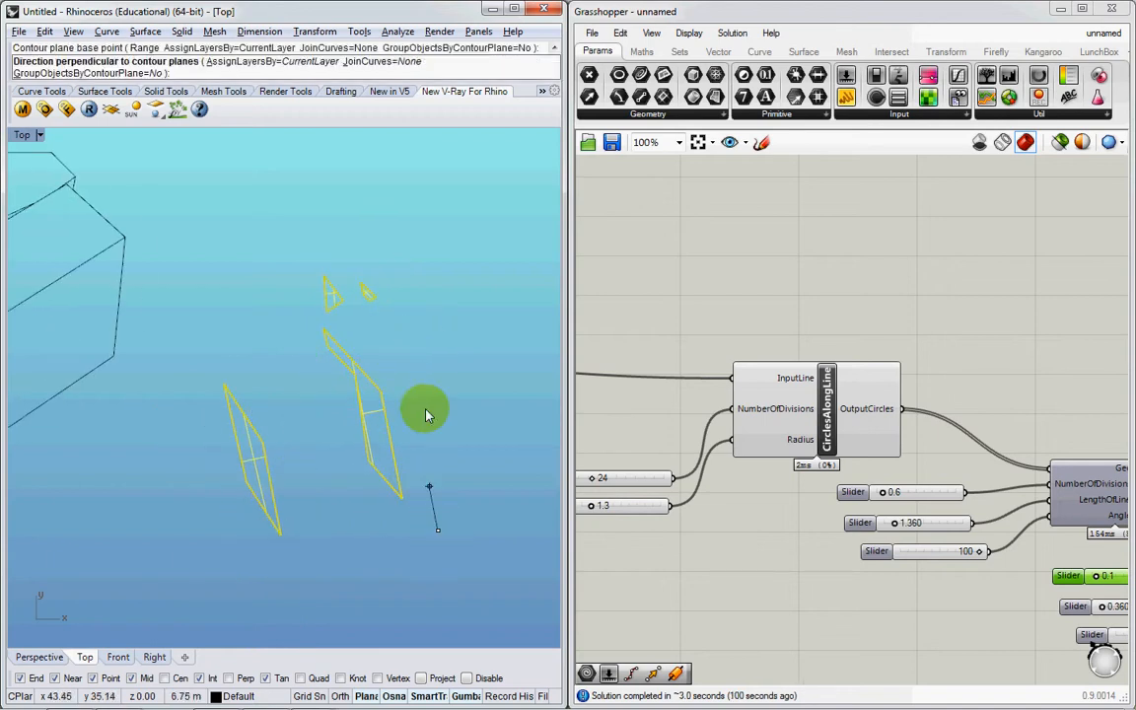
{"action": "left_click", "coordinate": [444, 251]}
{"action": "key", "text": "Return"}
{"action": "key", "text": "ctrl+z"}
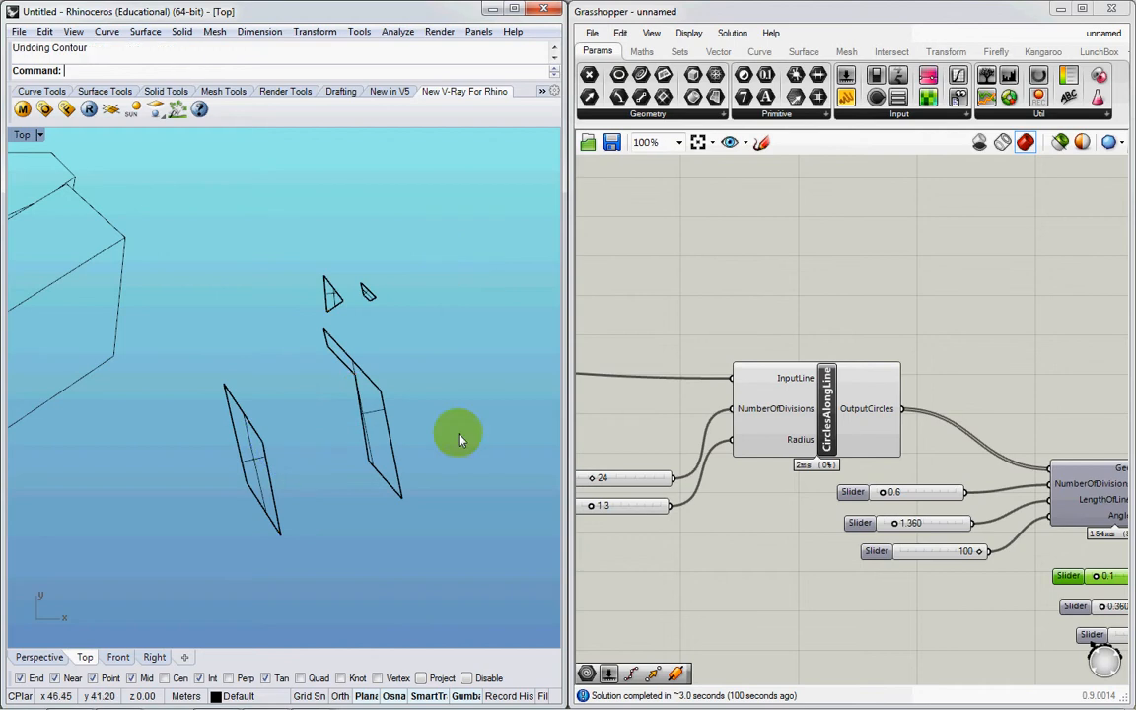
Step: Contour the four planar surfaces and their outlines along a straight vertical direction in the Top view to get horizontal hatch lines
{"action": "left_click_drag", "start_coordinate": [178, 234], "coordinate": [482, 640]}
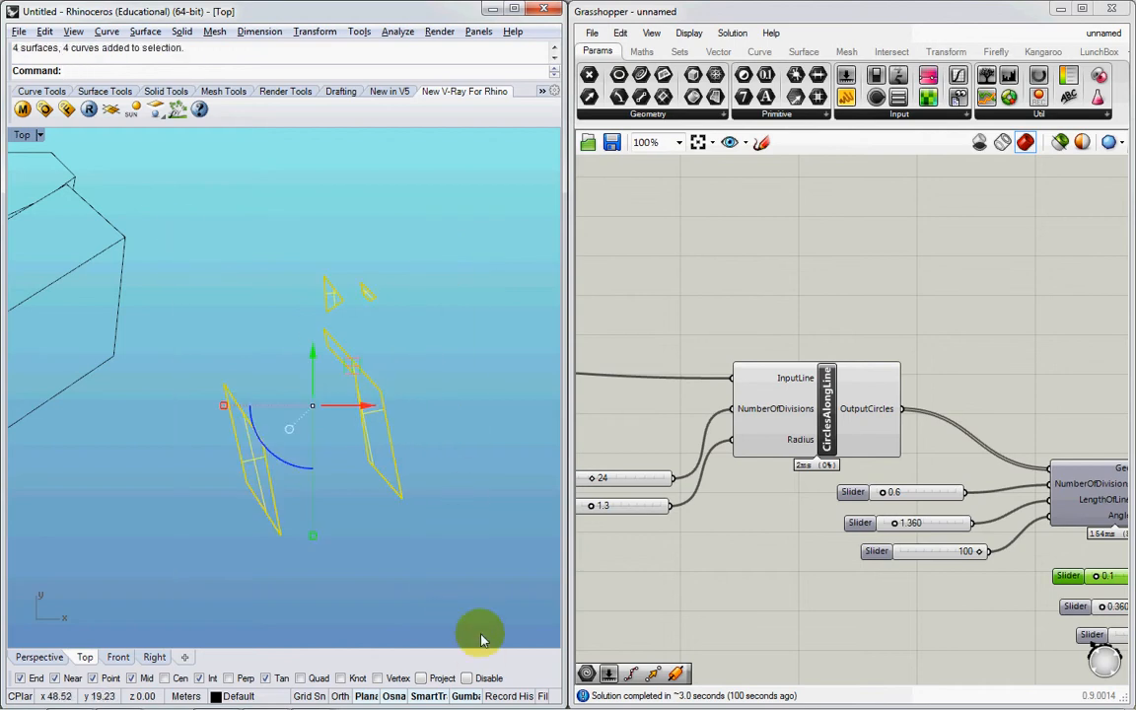
{"action": "key", "text": "Return"}
{"action": "left_click", "coordinate": [464, 586]}
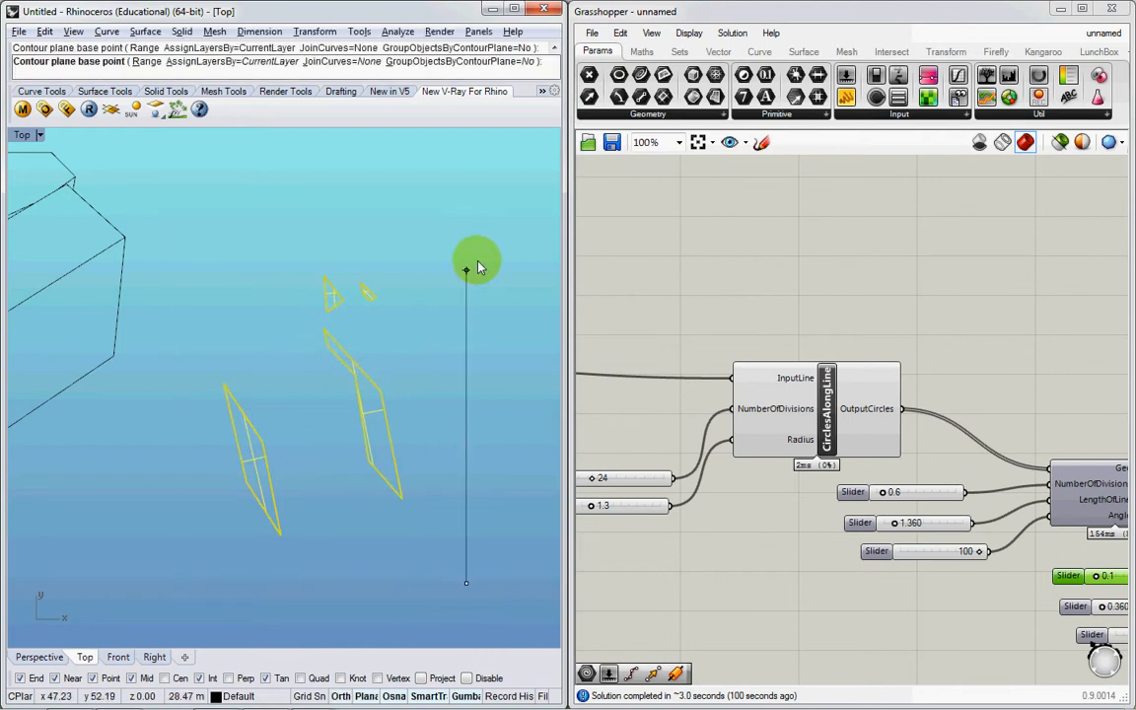
{"action": "left_click", "coordinate": [478, 254]}
{"action": "key", "text": "Return"}
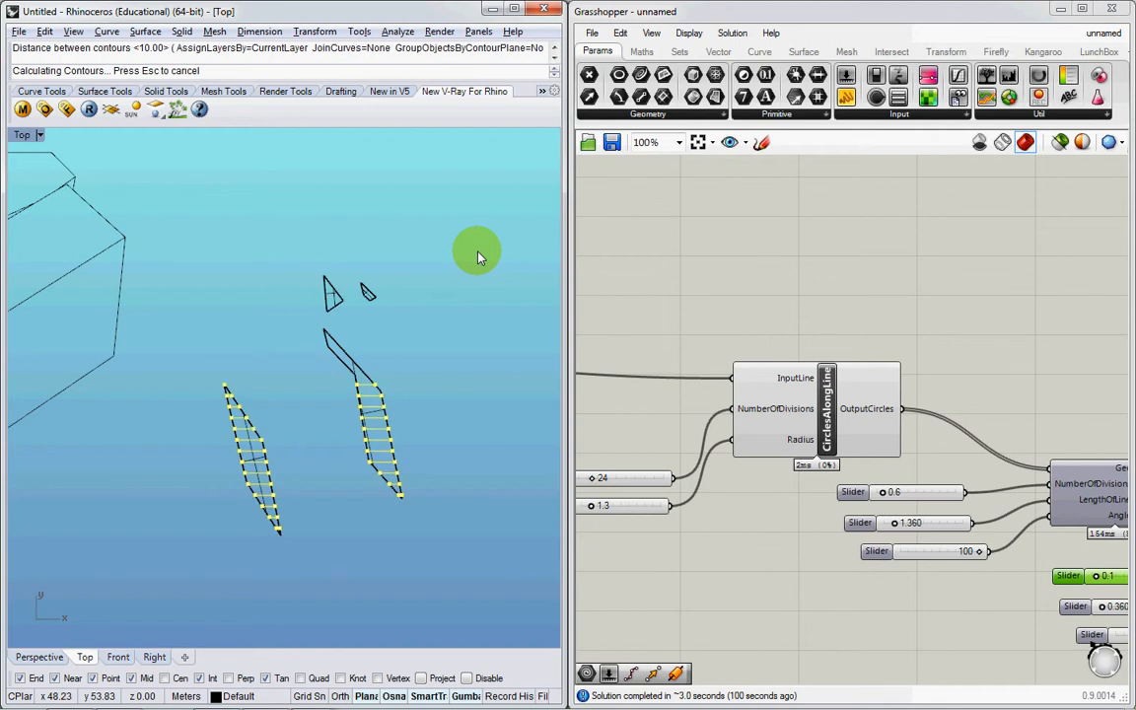
{"action": "key", "text": "Escape"}
Step: Select all the point objects left by the contouring with SelPoint and delete them
{"action": "scroll", "coordinate": [370, 389], "scroll_direction": "up", "scroll_amount": 3}
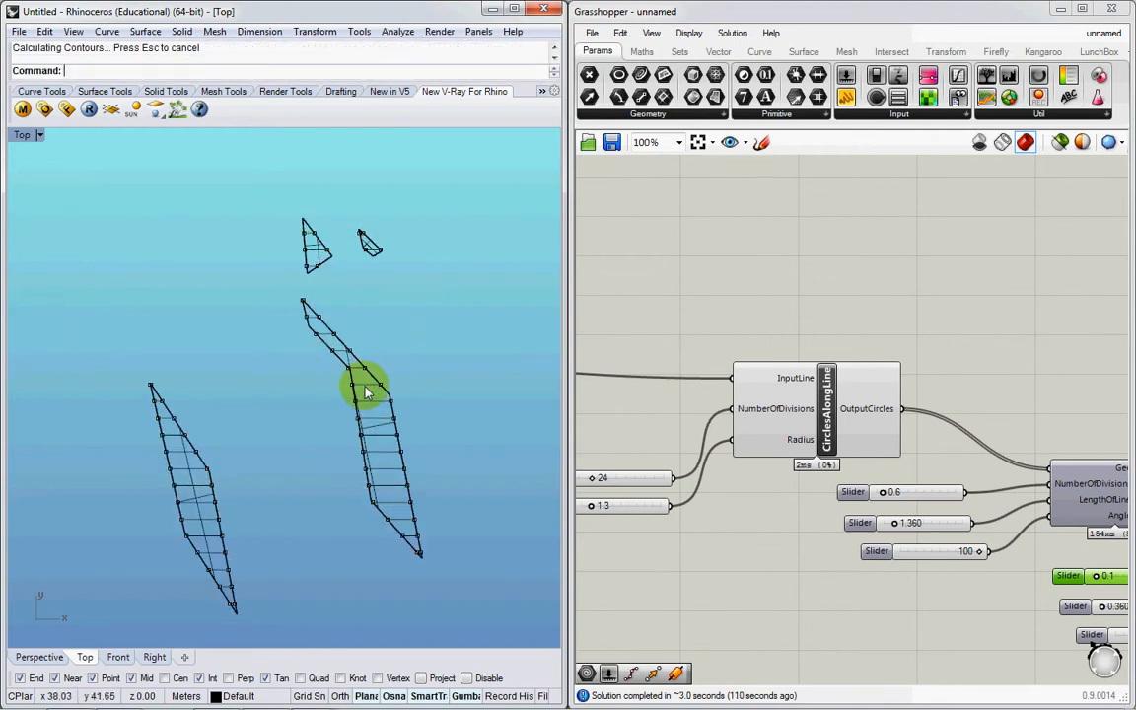
{"action": "type", "text": "SL"}
{"action": "key", "text": "Return"}
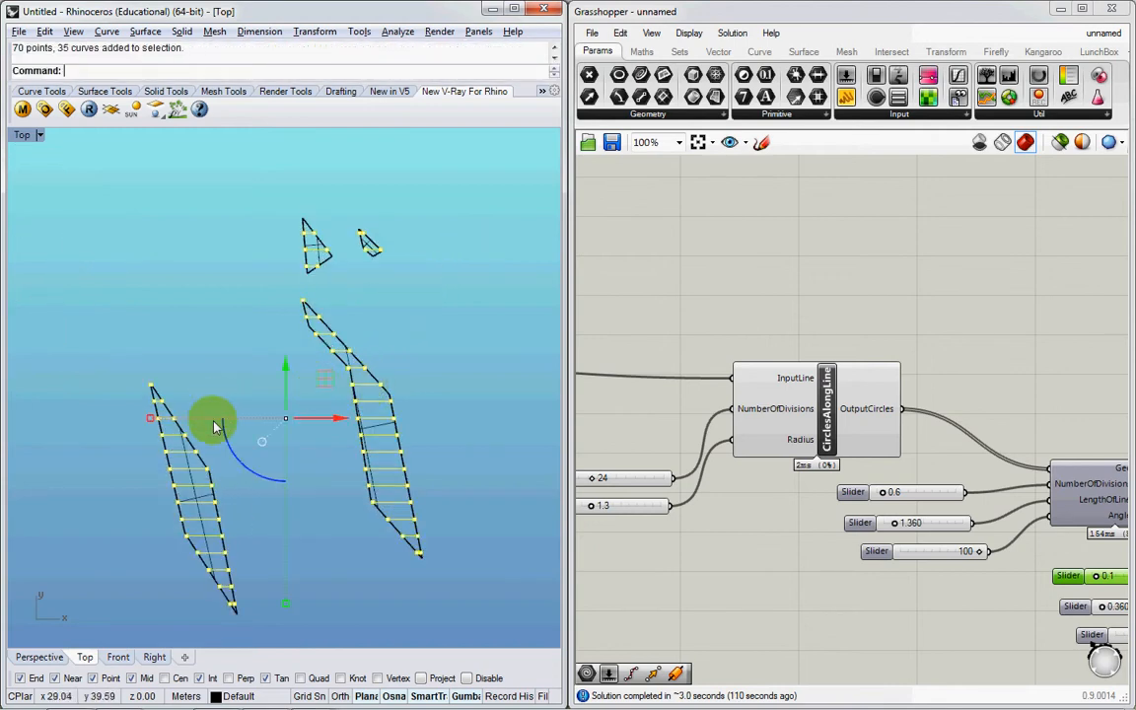
{"action": "scroll", "coordinate": [215, 424], "scroll_direction": "down", "scroll_amount": 3}
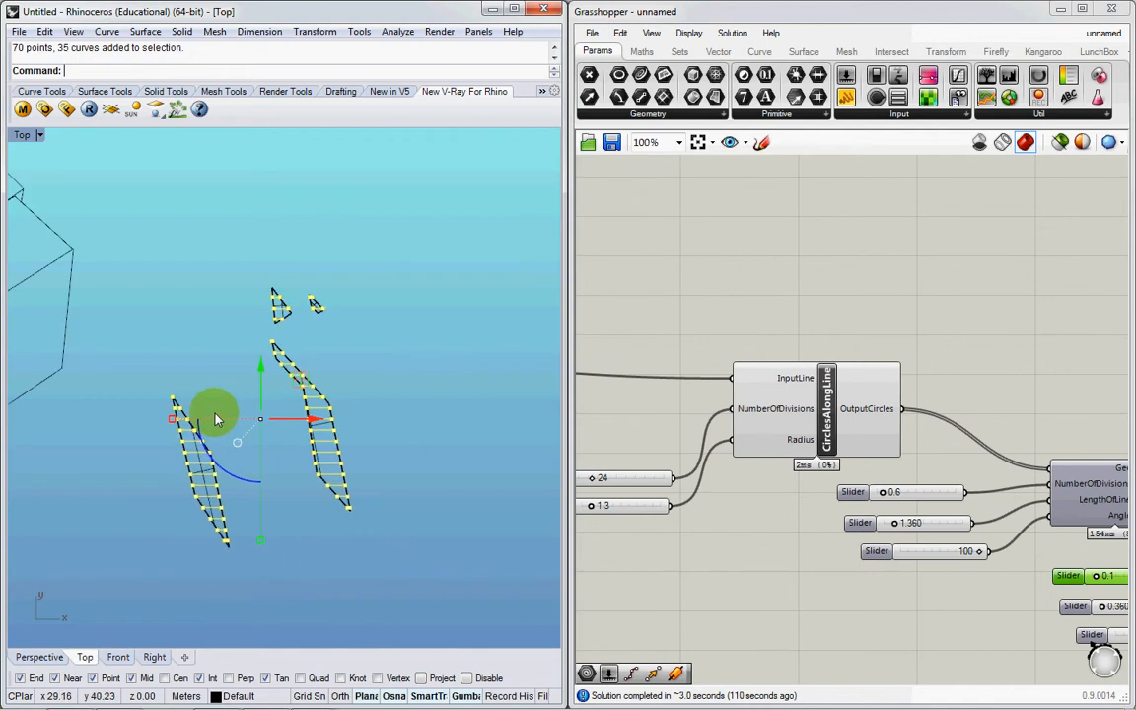
{"action": "key", "text": "Escape"}
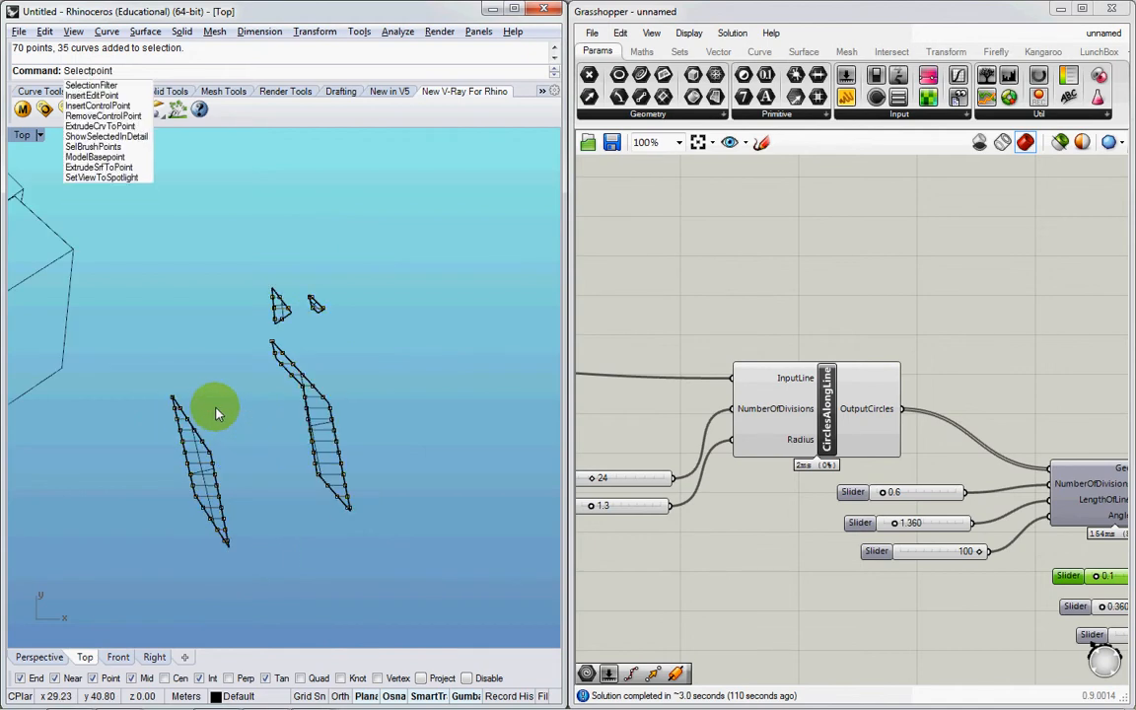
{"action": "key", "text": "Escape"}
{"action": "type", "text": "SelPoint"}
{"action": "key", "text": "Return"}
{"action": "key", "text": "Delete"}
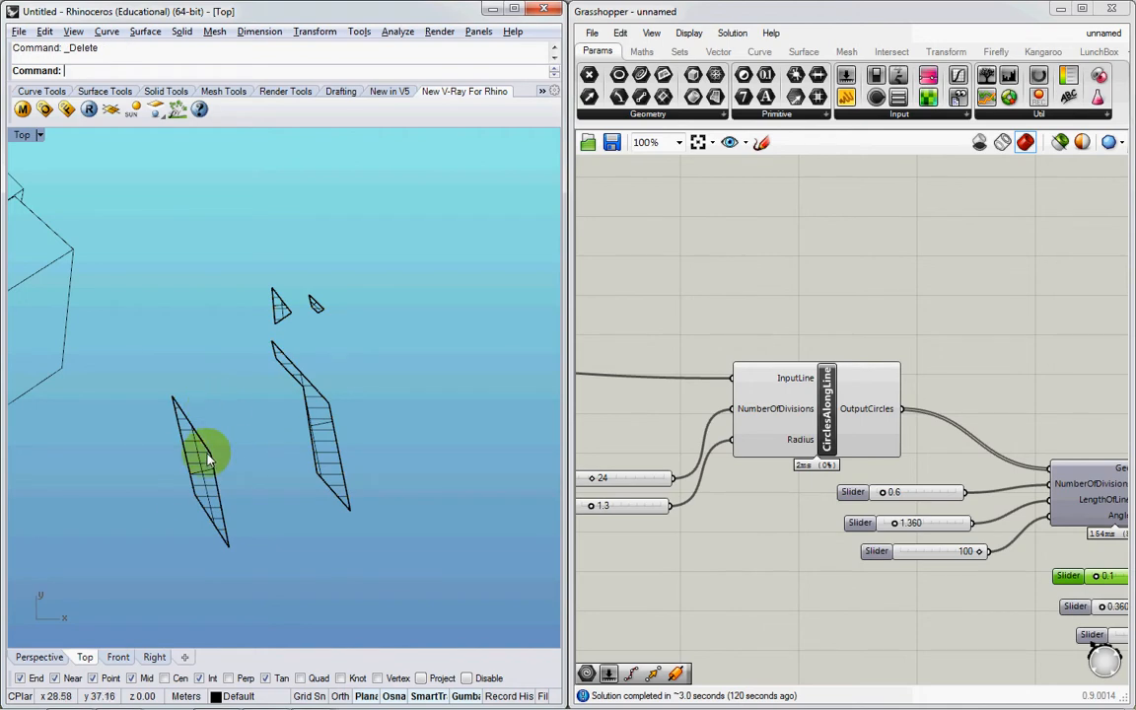
Step: Delete the outline curve of the lone lower hatched shape, and the surface and outline of the long bent shape
{"action": "left_click", "coordinate": [189, 414]}
{"action": "scroll", "coordinate": [209, 458], "scroll_direction": "up", "scroll_amount": 3}
{"action": "left_click", "coordinate": [225, 468]}
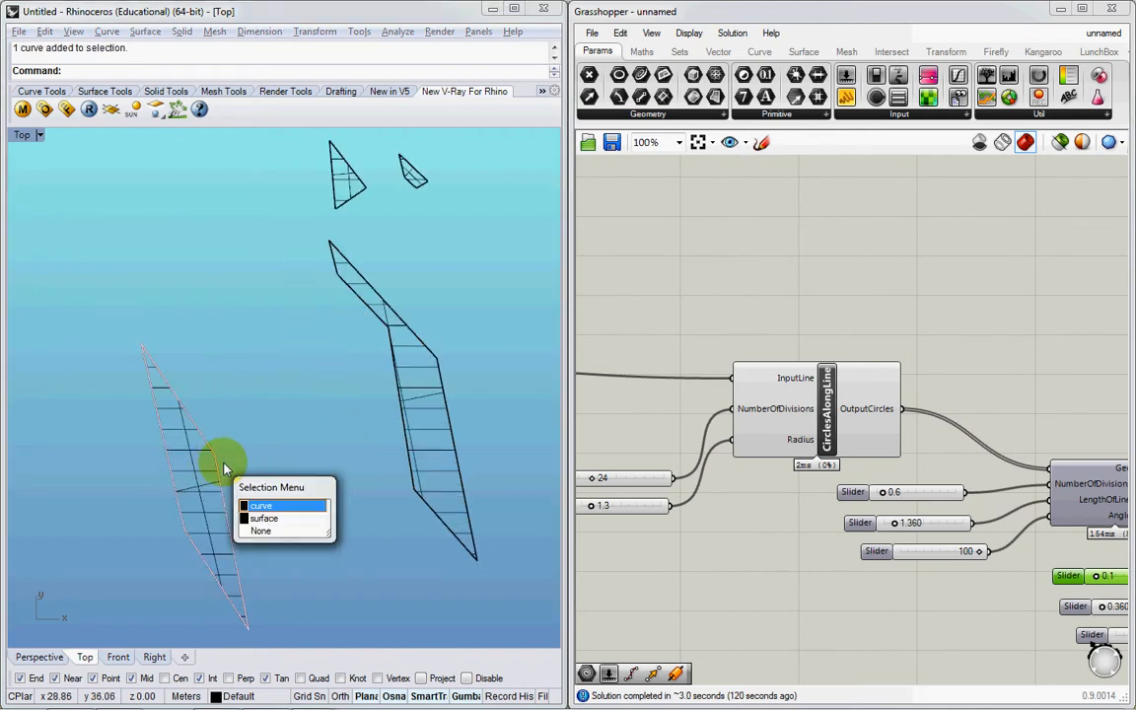
{"action": "left_click", "coordinate": [261, 504]}
{"action": "key", "text": "Delete"}
{"action": "scroll", "coordinate": [458, 414], "scroll_direction": "up", "scroll_amount": 2}
{"action": "scroll", "coordinate": [457, 412], "scroll_direction": "up", "scroll_amount": 2}
{"action": "left_click_drag", "start_coordinate": [458, 412], "coordinate": [426, 379]}
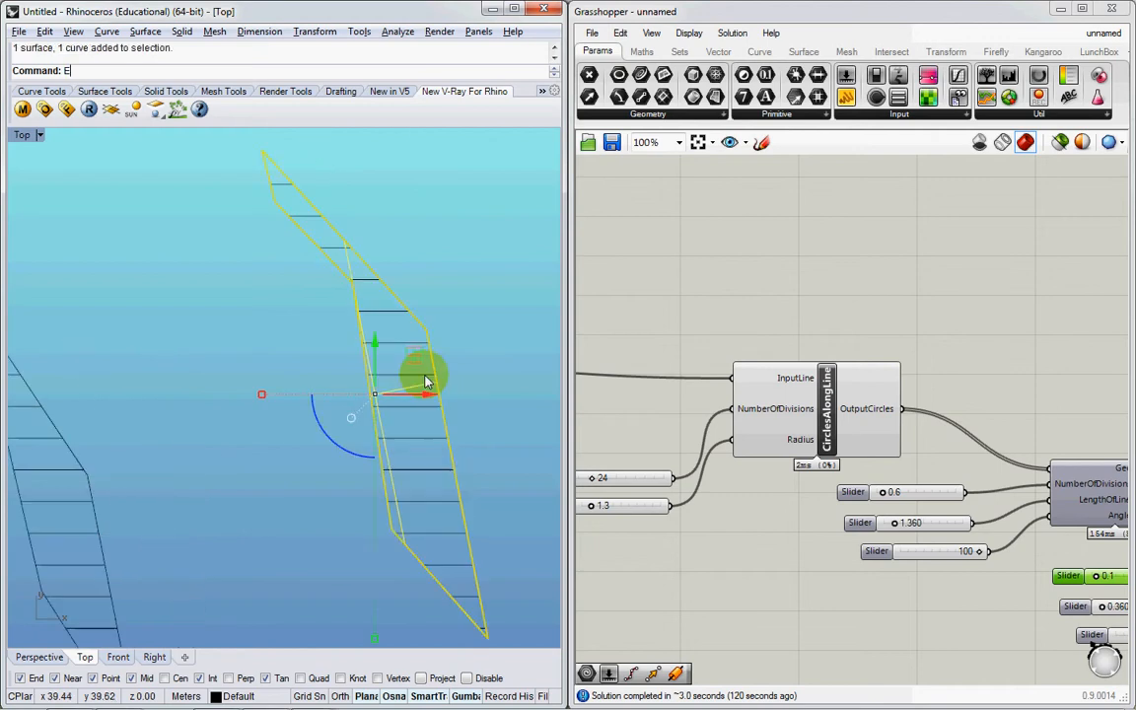
{"action": "key", "text": "Delete"}
Step: Delete the surfaces and outlines of the two small shapes and the remaining surface of the lower shape, keeping only the contour lines
{"action": "scroll", "coordinate": [422, 365], "scroll_direction": "down", "scroll_amount": 4}
{"action": "right_click_drag", "start_coordinate": [406, 345], "coordinate": [392, 508]}
{"action": "scroll", "coordinate": [349, 333], "scroll_direction": "up", "scroll_amount": 4}
{"action": "left_click", "coordinate": [316, 322]}
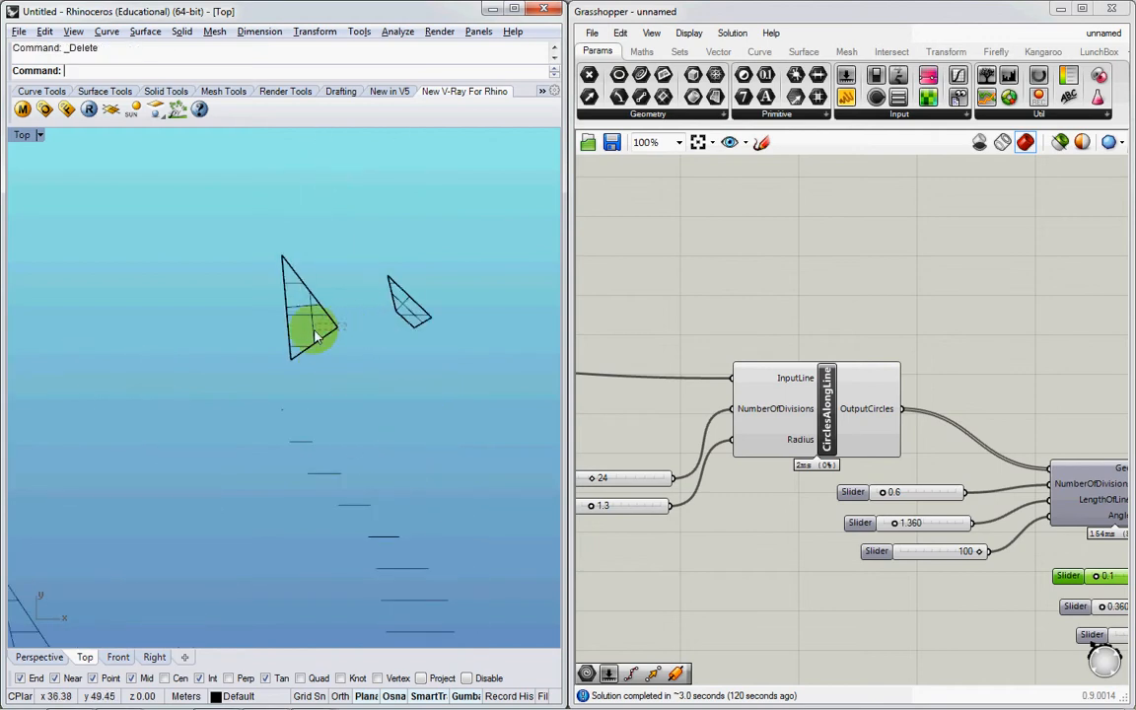
{"action": "key", "text": "Delete"}
{"action": "left_click", "coordinate": [413, 312]}
{"action": "key", "text": "Delete"}
{"action": "scroll", "coordinate": [413, 312], "scroll_direction": "down", "scroll_amount": 6}
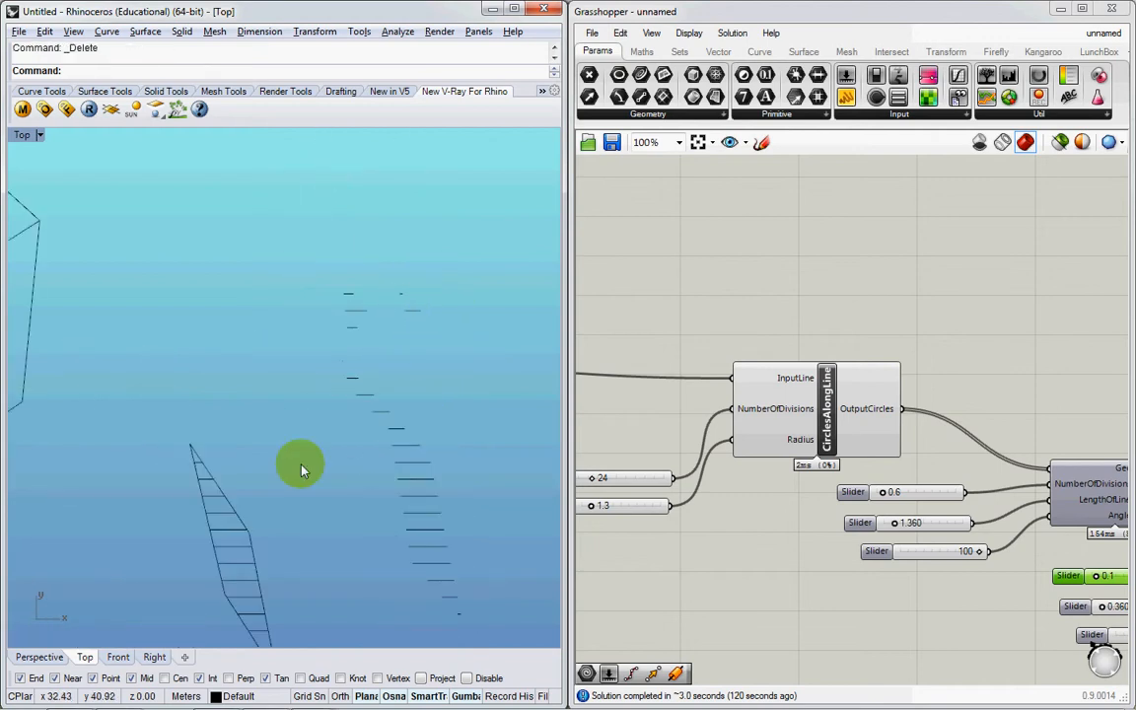
{"action": "left_click", "coordinate": [246, 517]}
{"action": "key", "text": "Delete"}
{"action": "scroll", "coordinate": [245, 519], "scroll_direction": "down", "scroll_amount": 4}
{"action": "right_click_drag", "start_coordinate": [330, 427], "coordinate": [324, 381]}
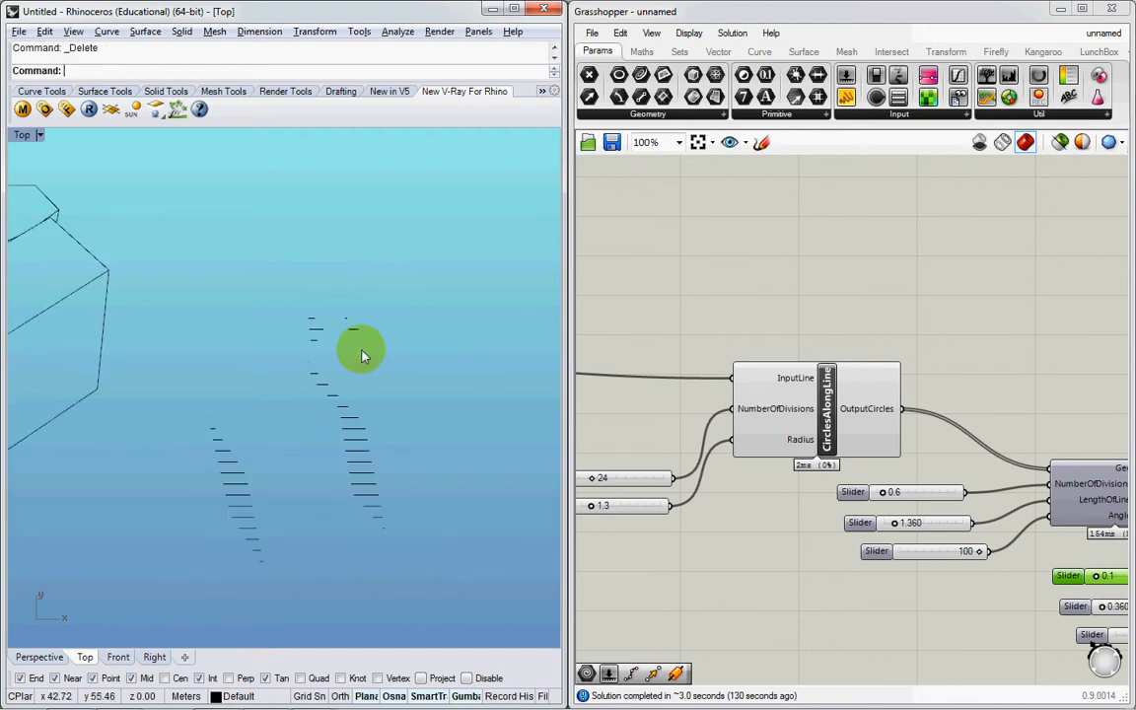
Step: Select all the remaining contour lines and assign them to the Grasshopper Geo parameter that feeds the CirclesAlongLine cluster
{"action": "left_click_drag", "start_coordinate": [400, 265], "coordinate": [197, 603]}
{"action": "right_click_drag", "start_coordinate": [863, 491], "coordinate": [1057, 456]}
{"action": "scroll", "coordinate": [1057, 456], "scroll_direction": "down", "scroll_amount": 3}
{"action": "scroll", "coordinate": [740, 384], "scroll_direction": "up", "scroll_amount": 5}
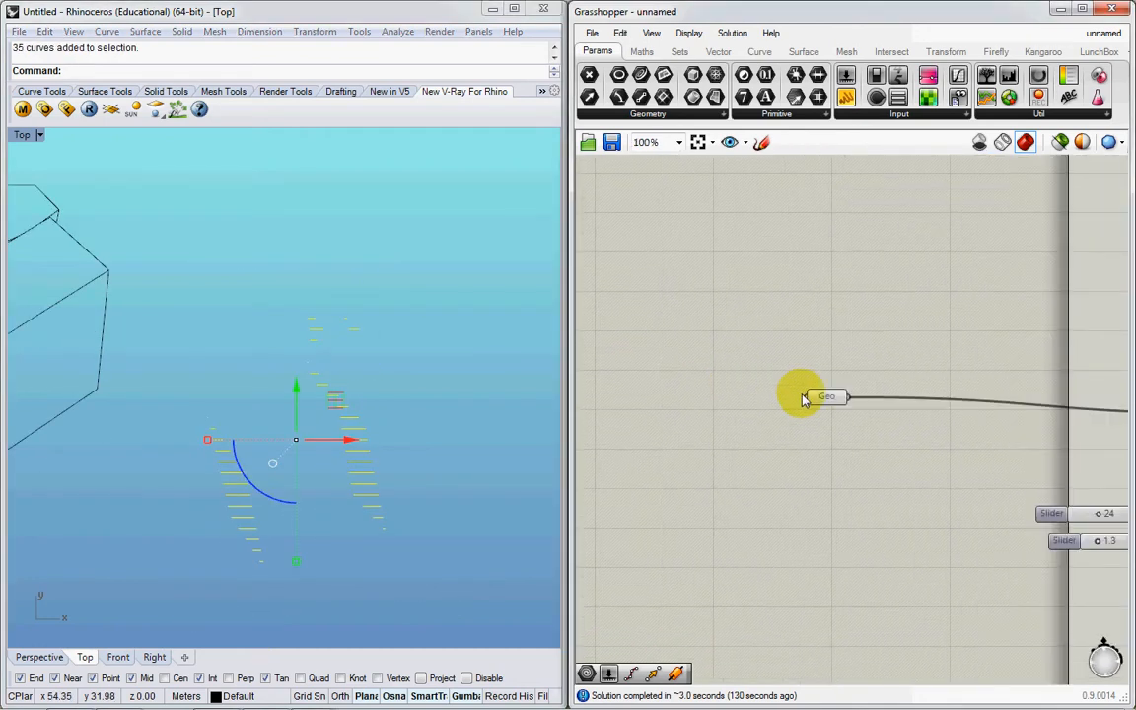
{"action": "right_click", "coordinate": [824, 407]}
{"action": "left_click", "coordinate": [863, 588]}
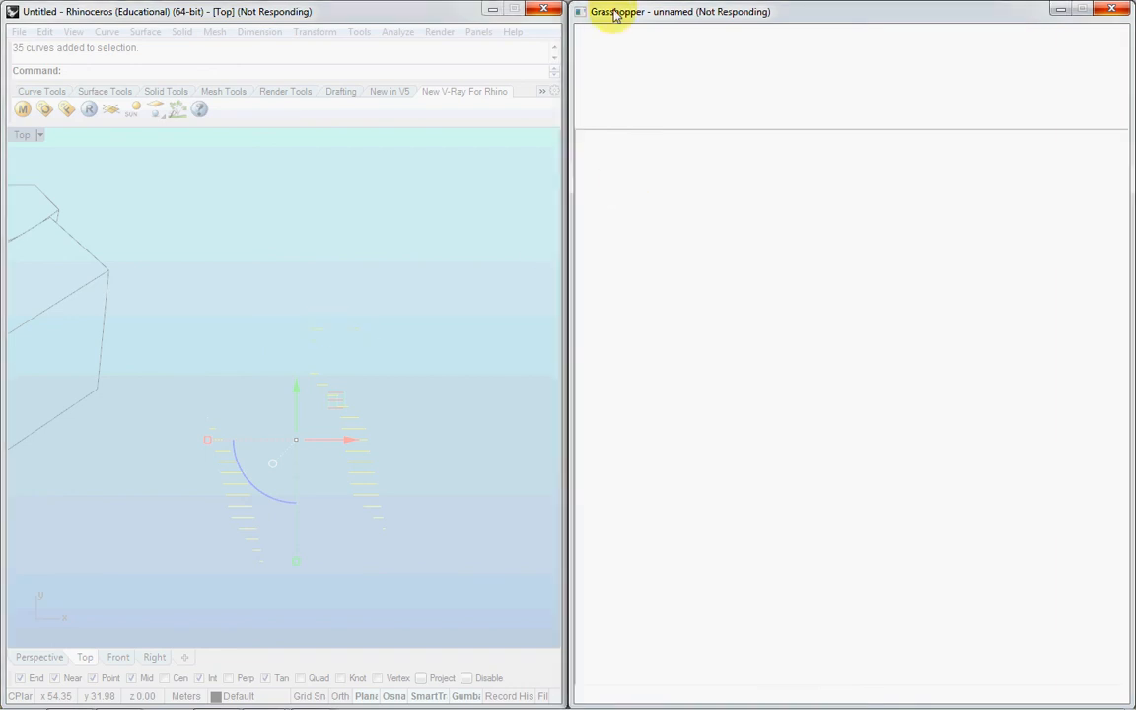
{"action": "left_click_drag", "start_coordinate": [614, 13], "coordinate": [609, 13]}
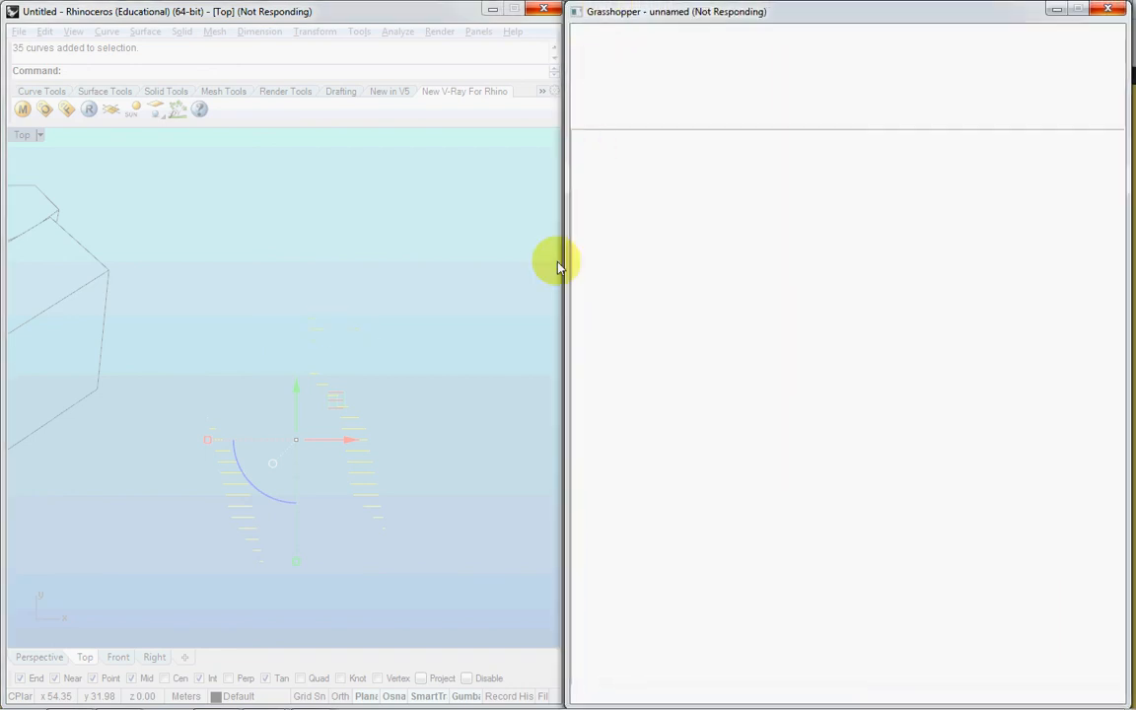